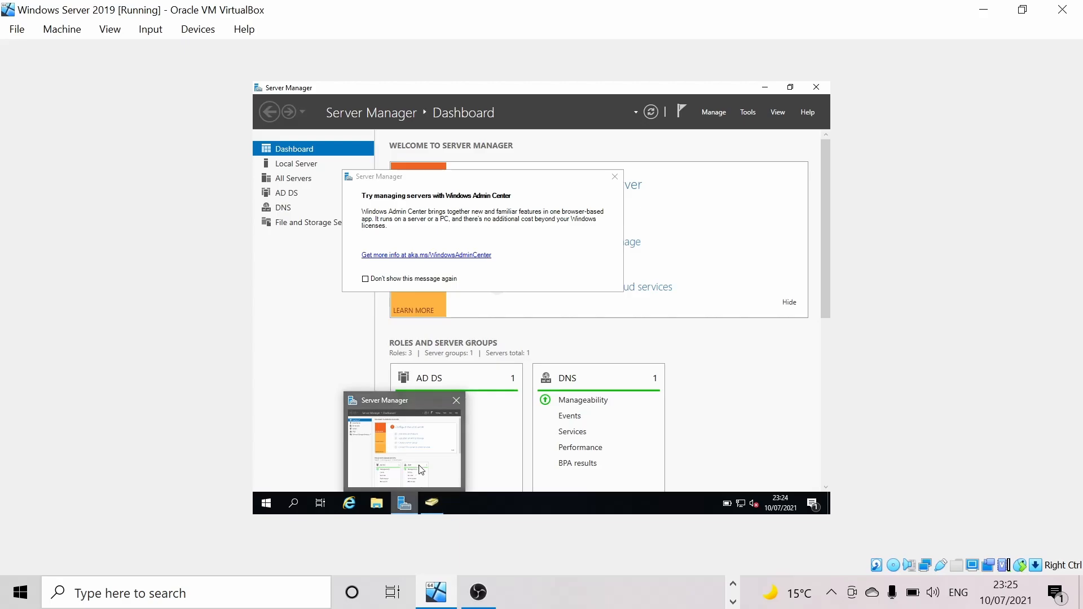
- Bring the Active Directory Users and Computers window for mybusiness.local in front of Server Manager
left_click(431, 504)
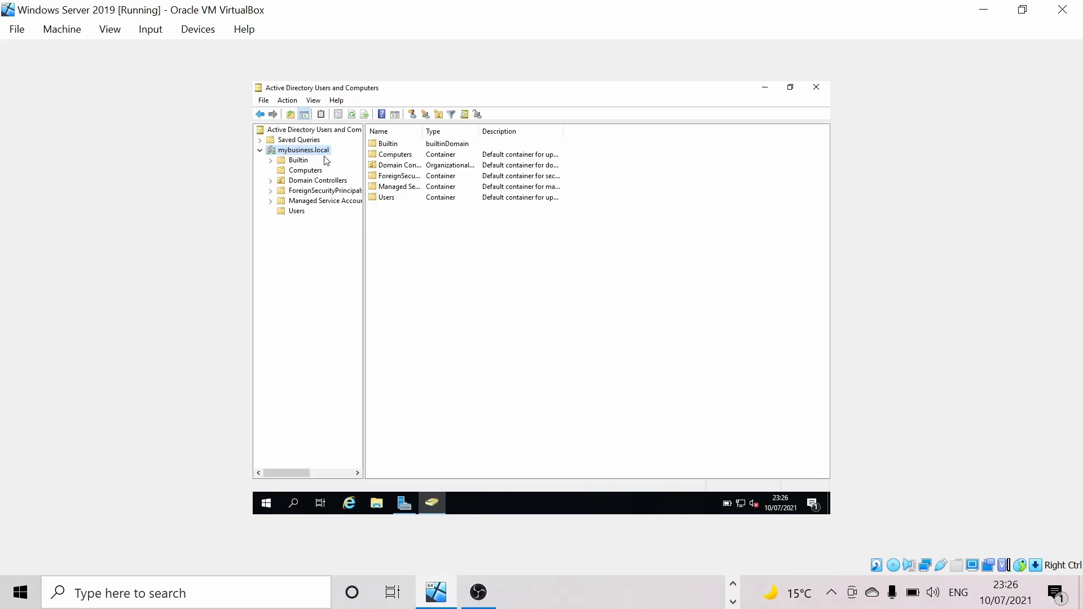
- Create an unprotected 'Administration' OU at the root of mybusiness.local
right_click(304, 153)
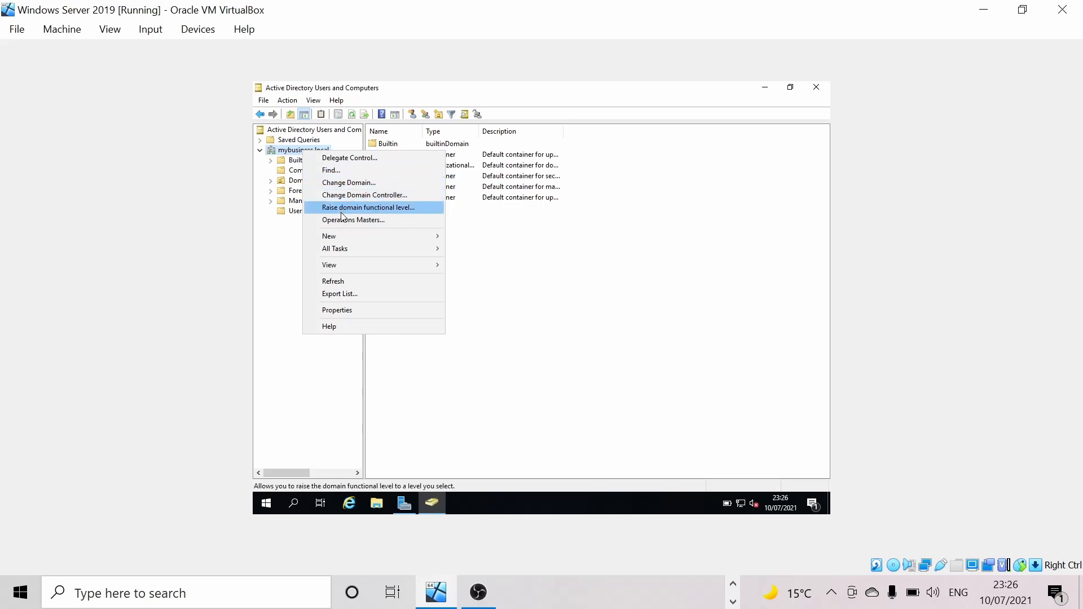
mouse_move(347, 240)
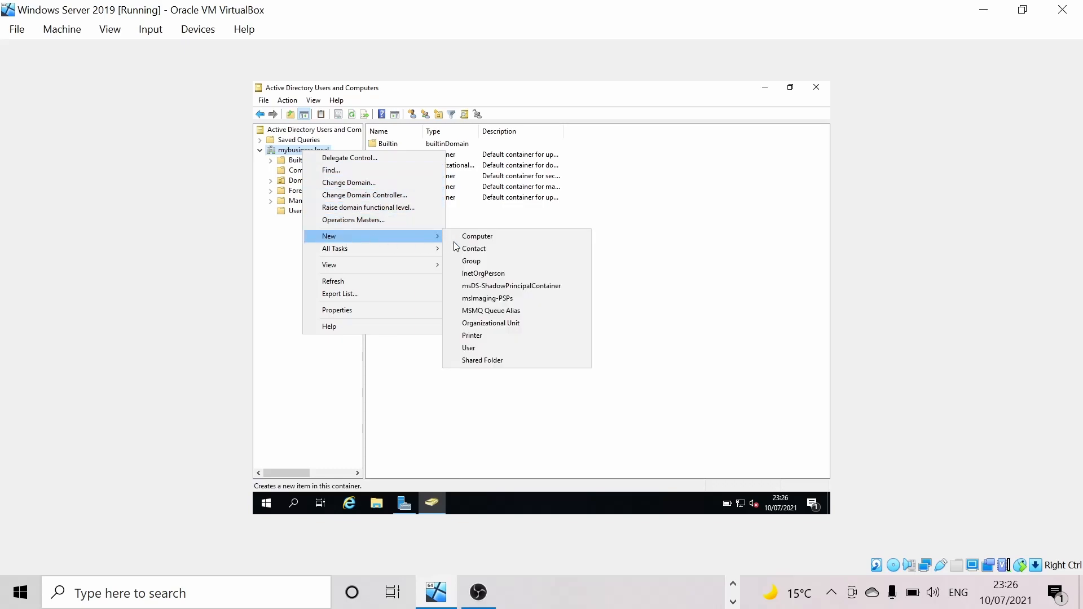
left_click(500, 327)
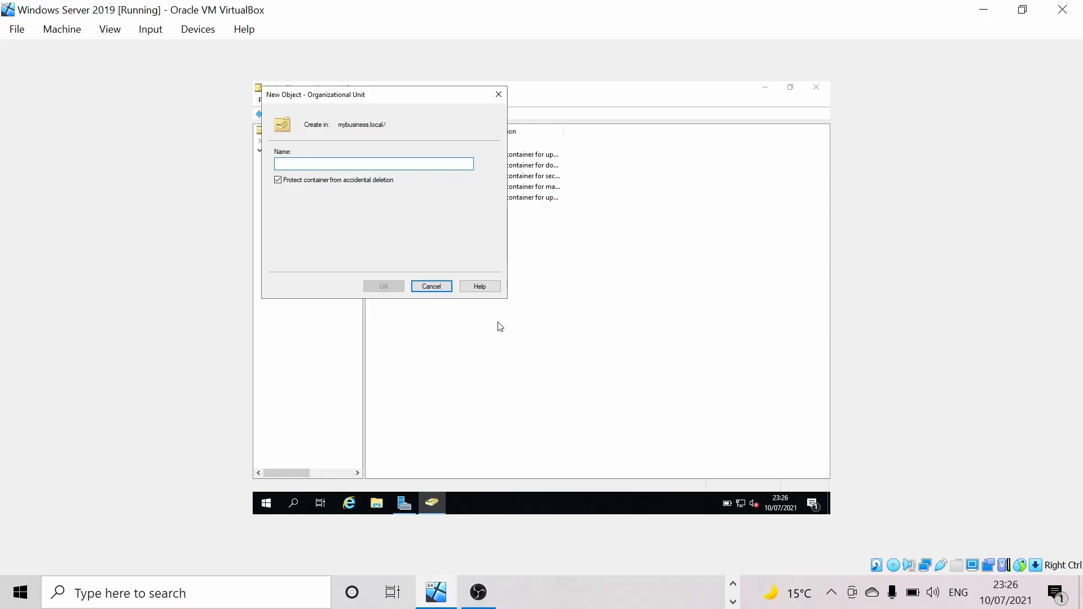
left_click(280, 180)
left_click(303, 163)
key("Caps_Lock")
type("Ad")
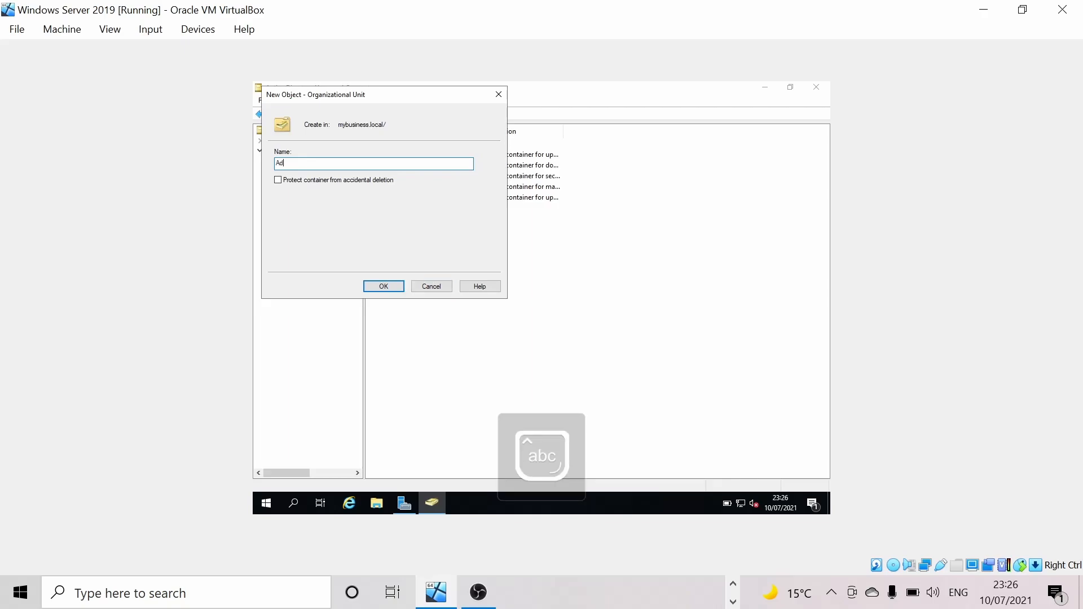
type("min")
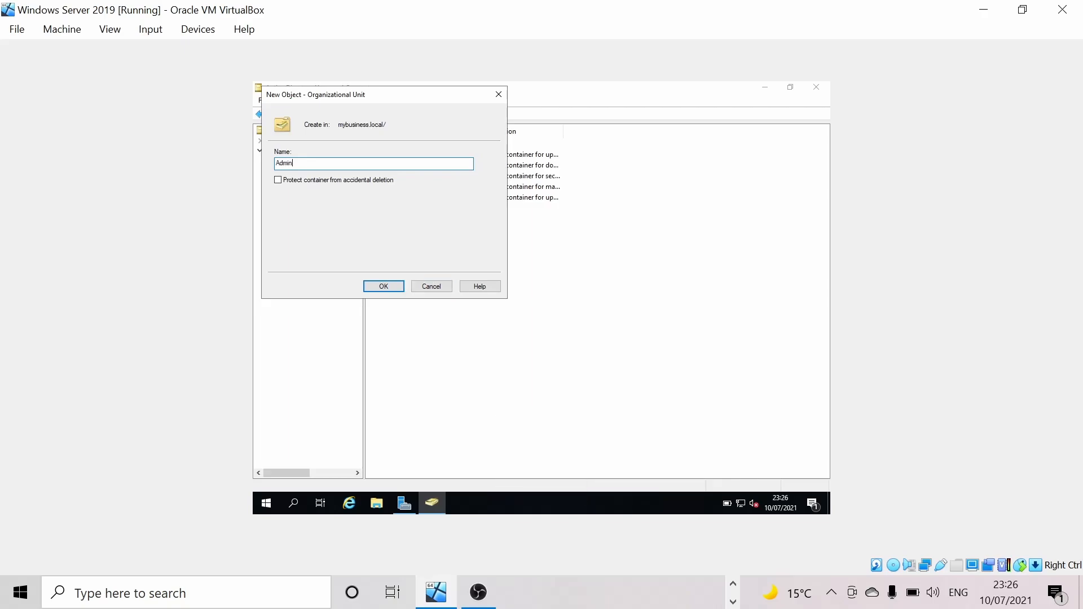
type("istration")
left_click(388, 289)
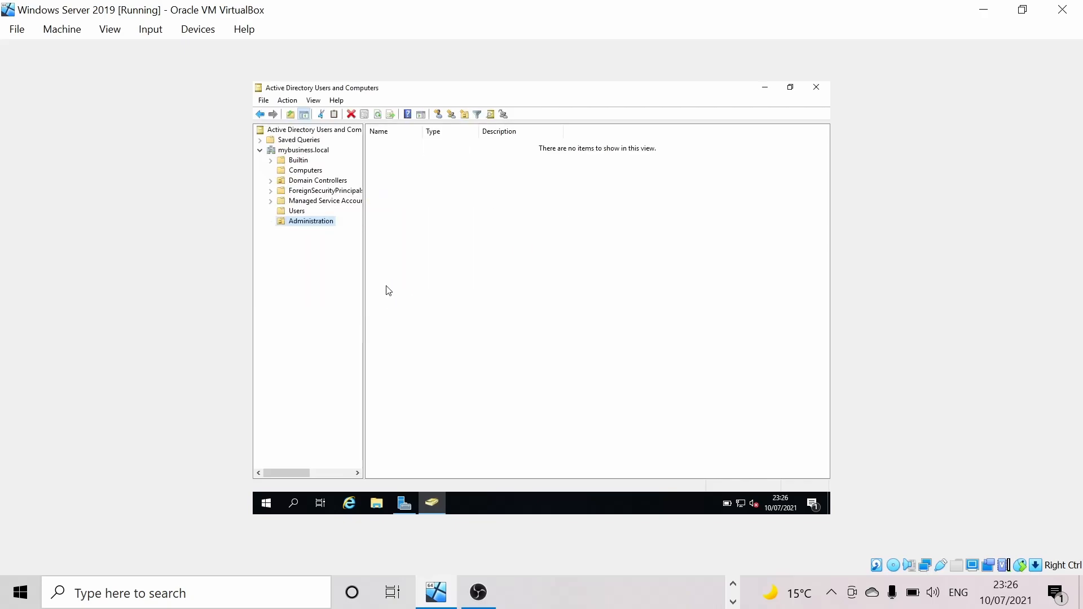
- Create an unprotected 'Users' OU inside Administration
right_click(313, 226)
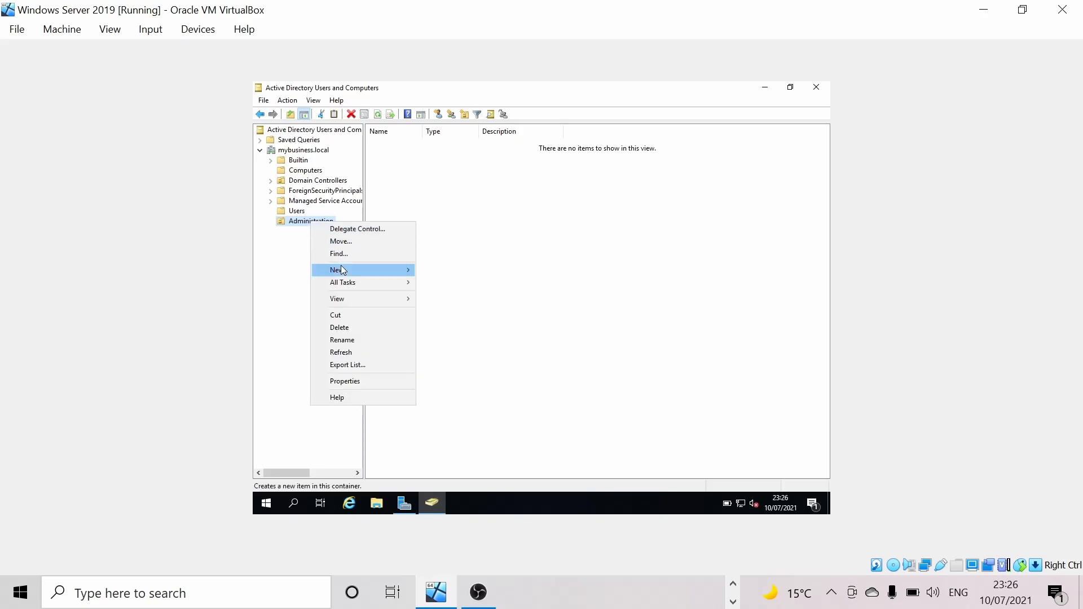
mouse_move(342, 270)
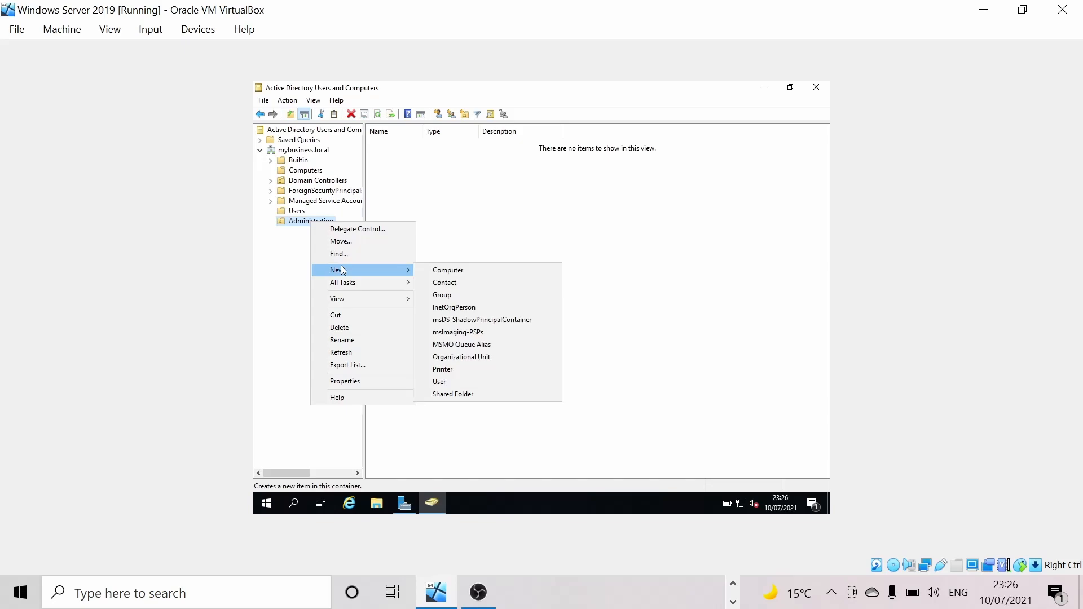
left_click(289, 237)
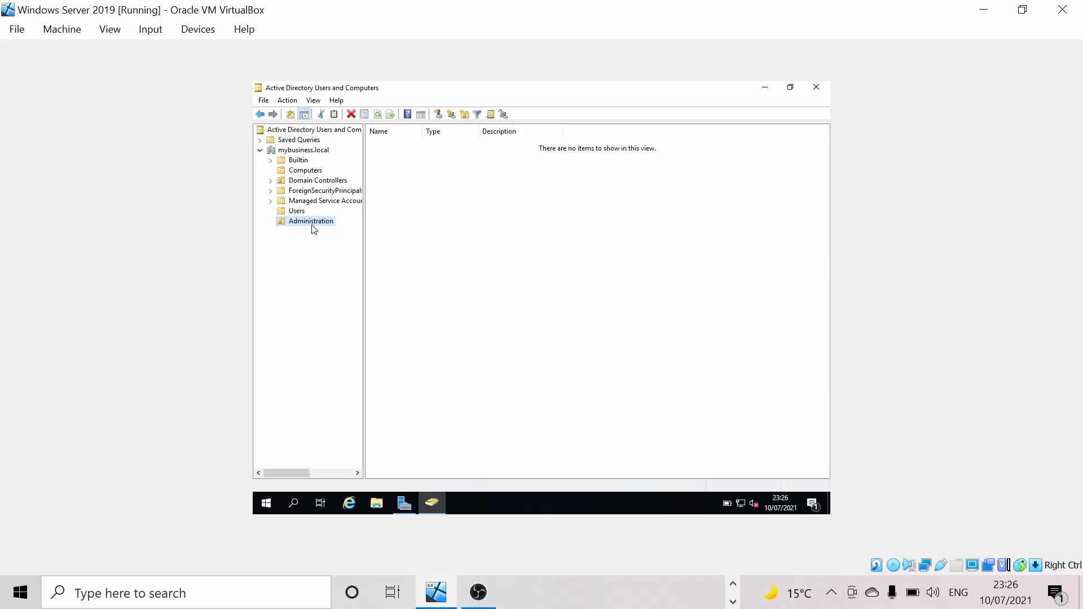
right_click(313, 224)
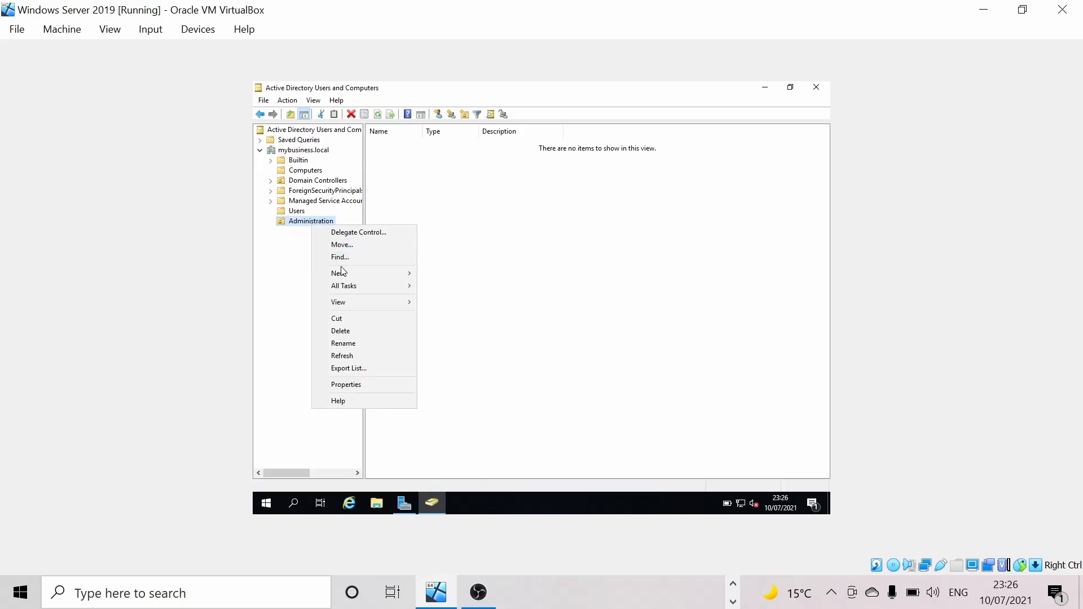
mouse_move(404, 275)
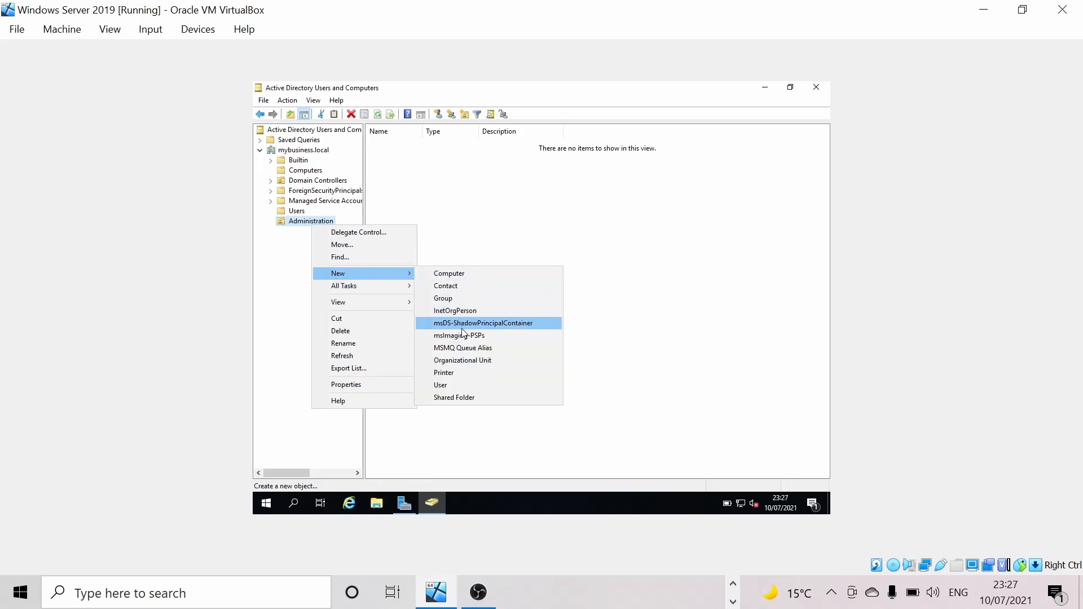
left_click(469, 363)
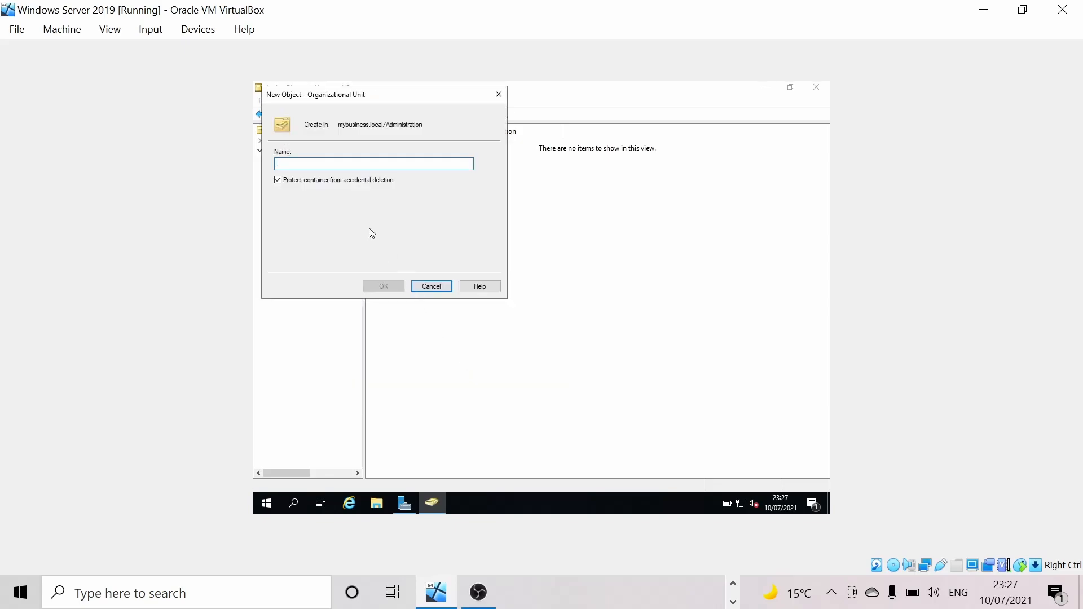
left_click(278, 181)
left_click(292, 166)
type("User")
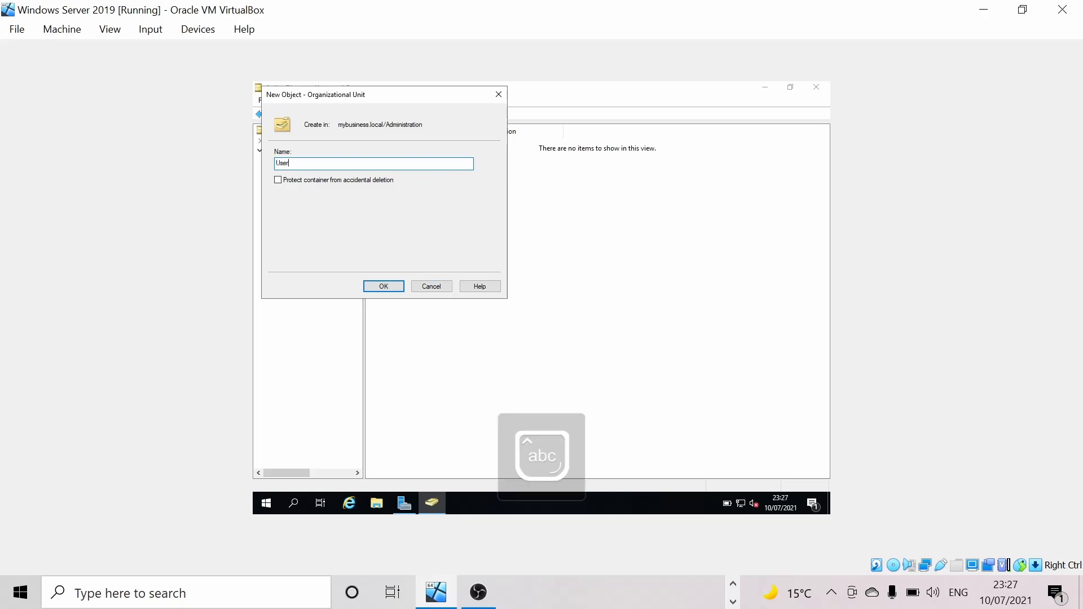
type("s")
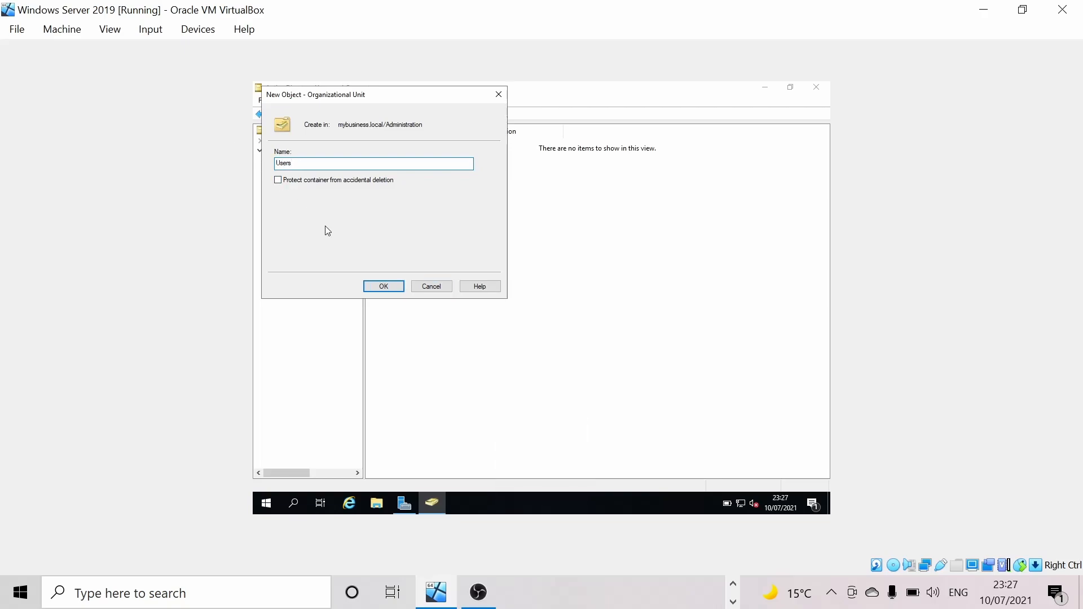
left_click(384, 288)
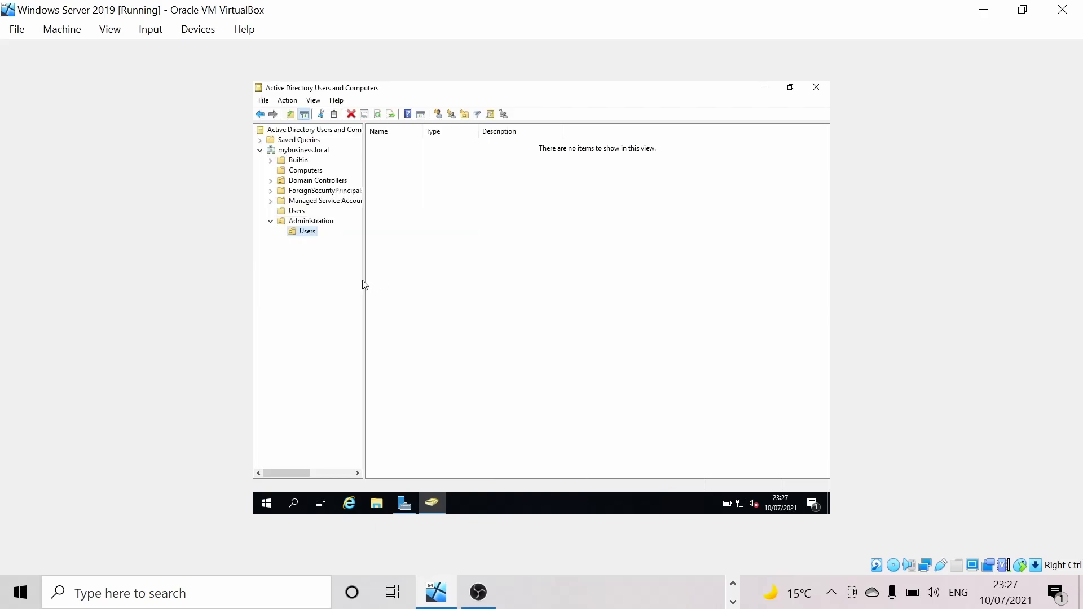
- Create an unprotected 'Computers' OU inside Administration
right_click(296, 225)
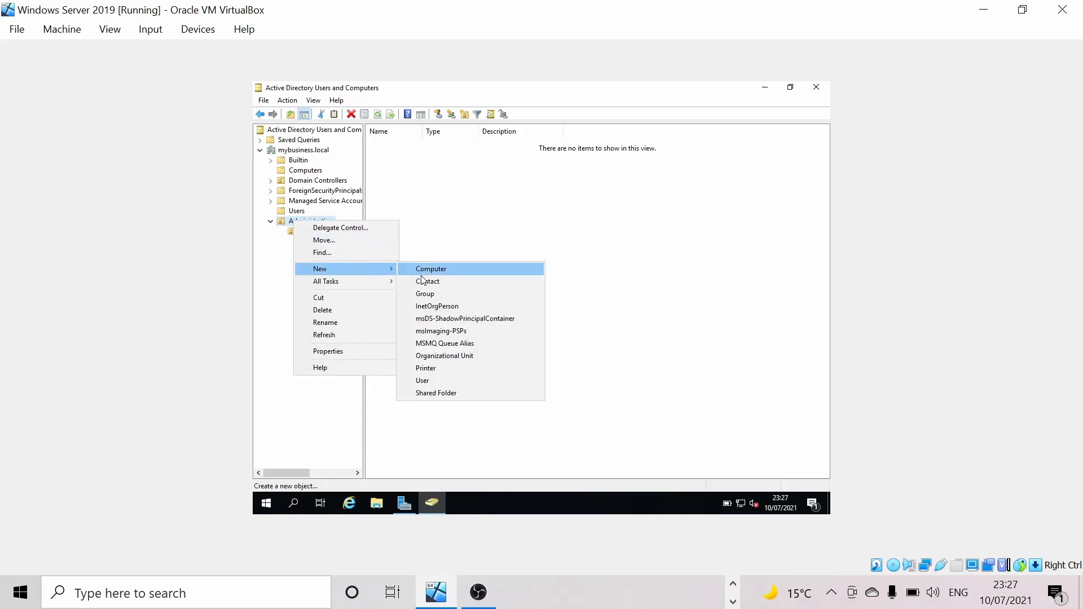
left_click(447, 355)
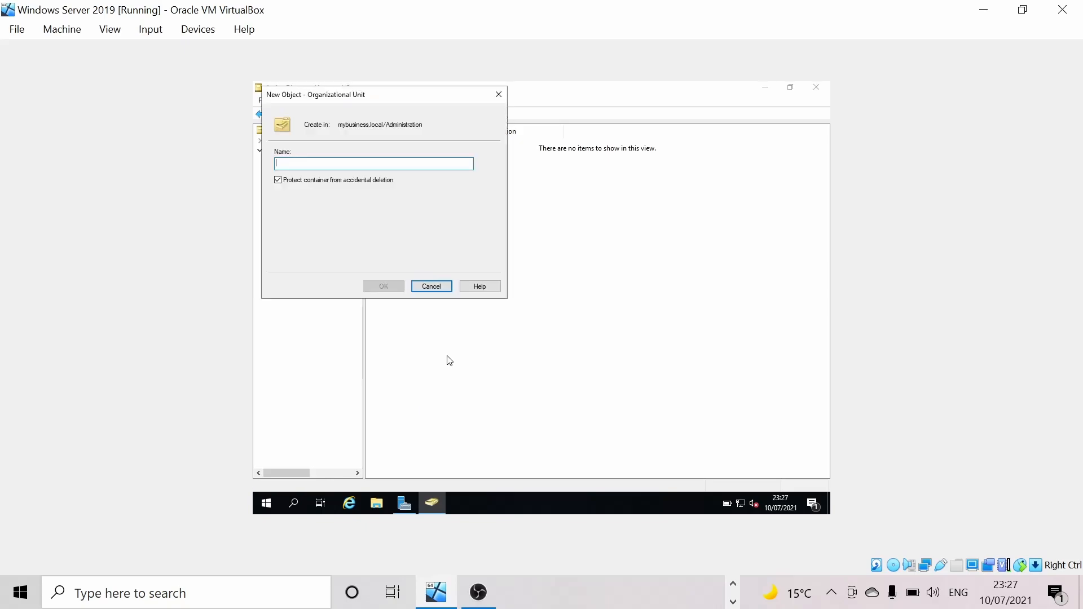
left_click(277, 181)
left_click(309, 164)
key("Caps_Lock")
type("Compu")
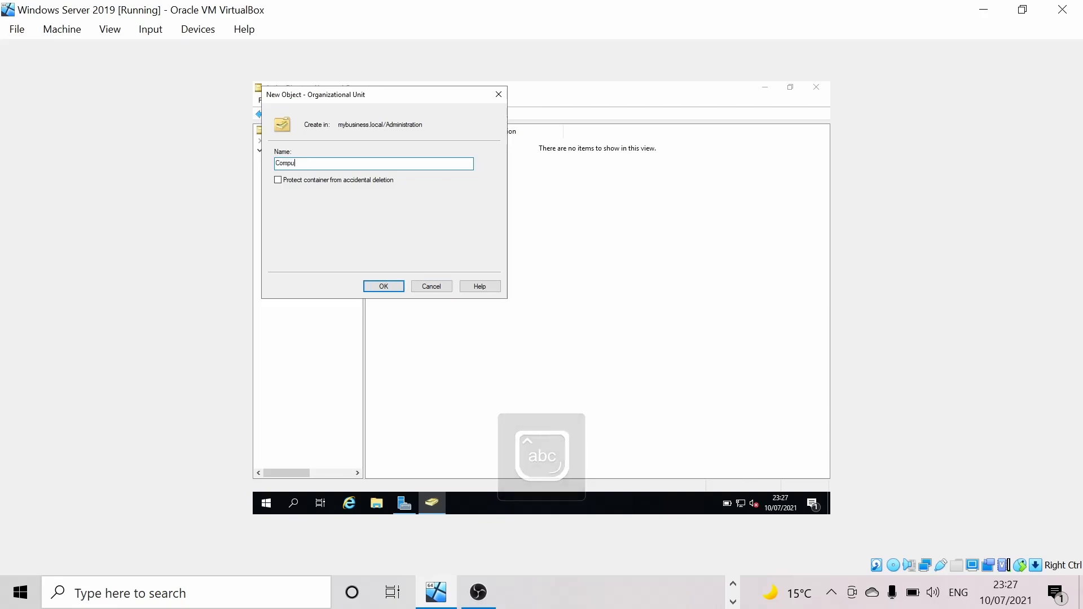
type("ters")
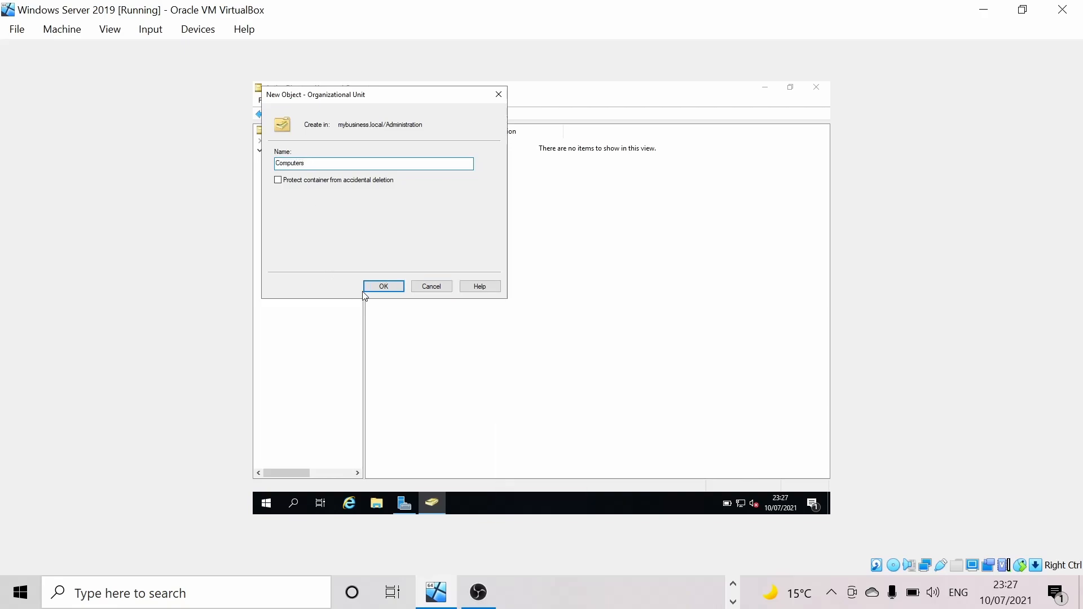
left_click(379, 288)
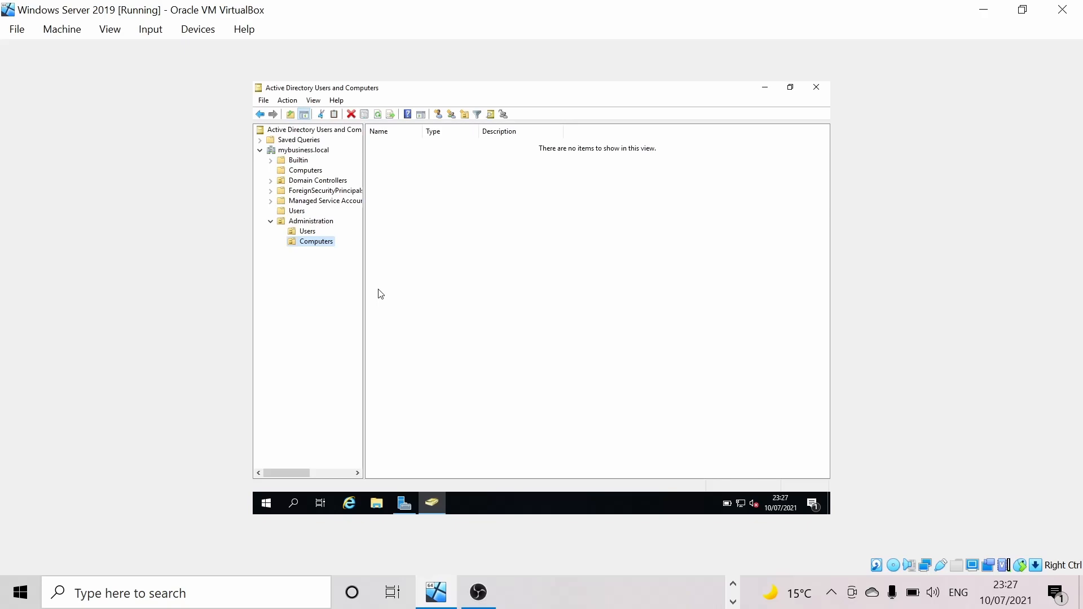
- Create an unprotected 'Sales' OU at the root of mybusiness.local
right_click(298, 151)
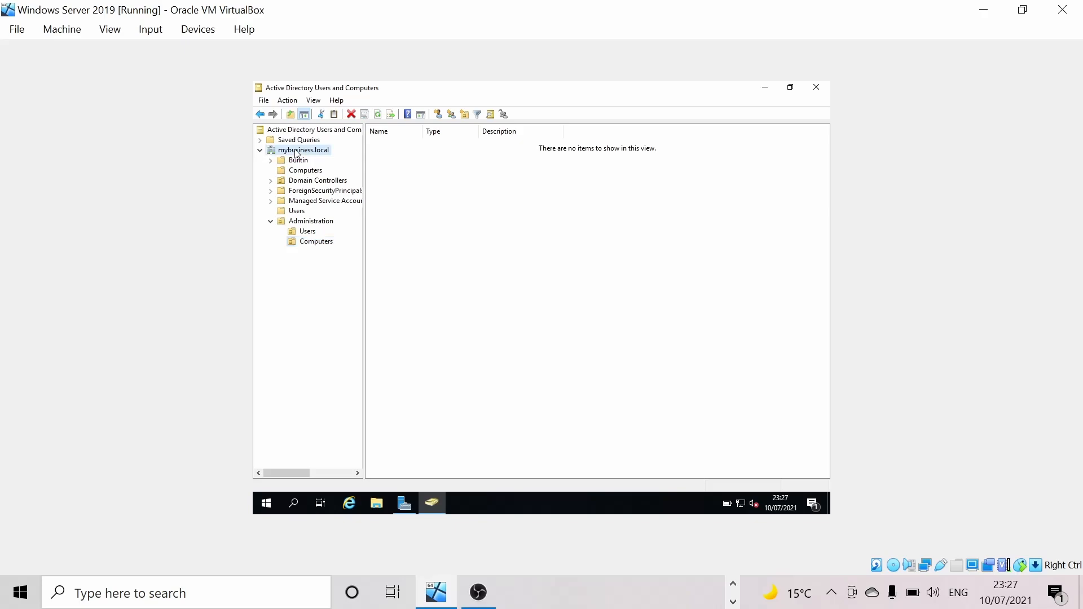
mouse_move(357, 237)
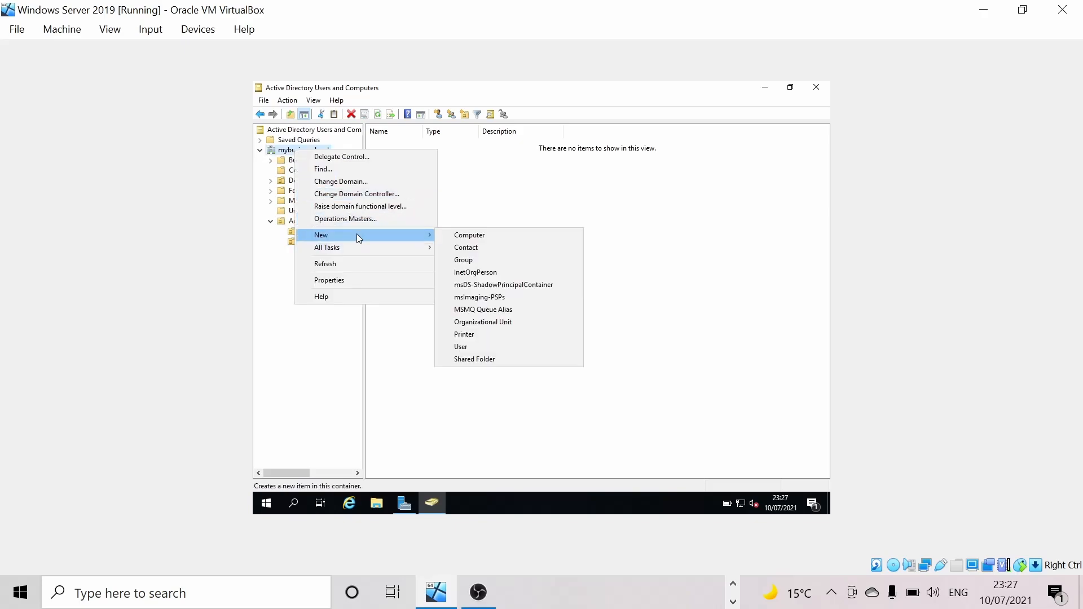
left_click(478, 323)
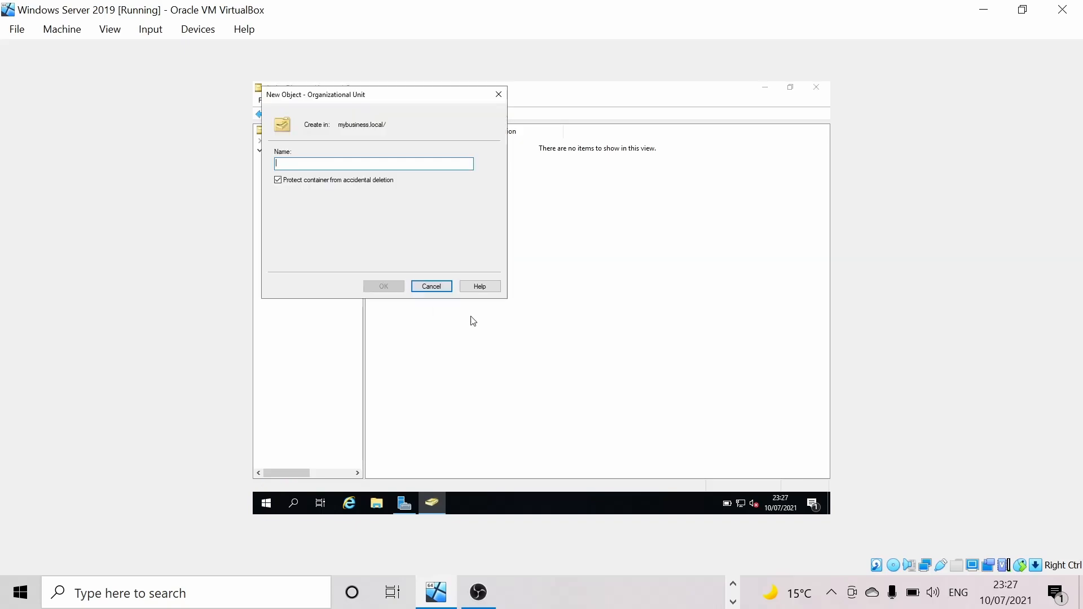
left_click(277, 179)
left_click(313, 161)
type("Sales")
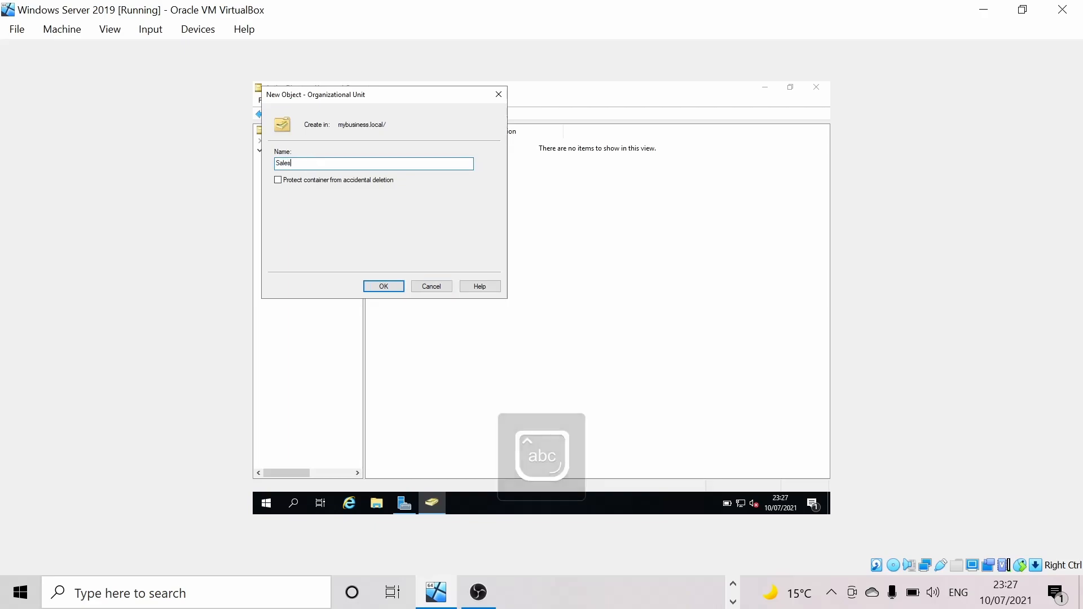
left_click(382, 288)
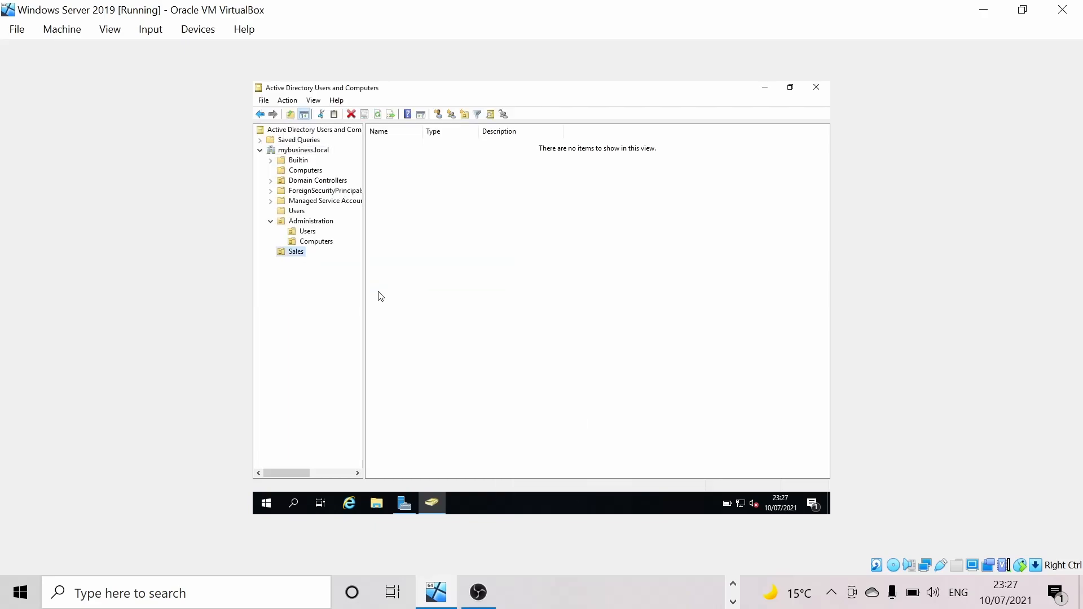
- Create an unprotected 'Users' OU inside Sales
right_click(292, 258)
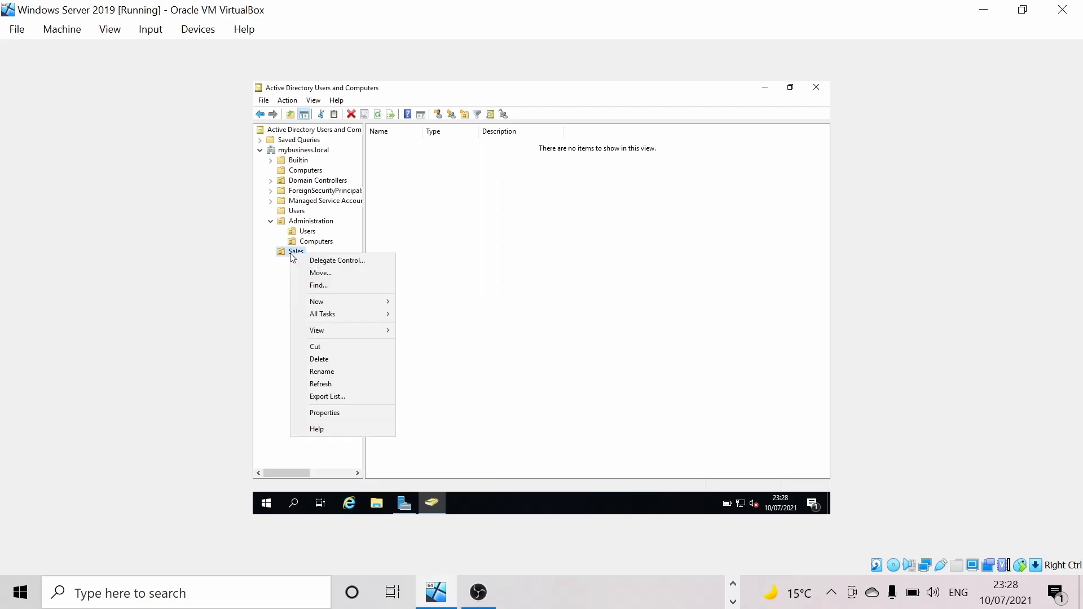
mouse_move(342, 305)
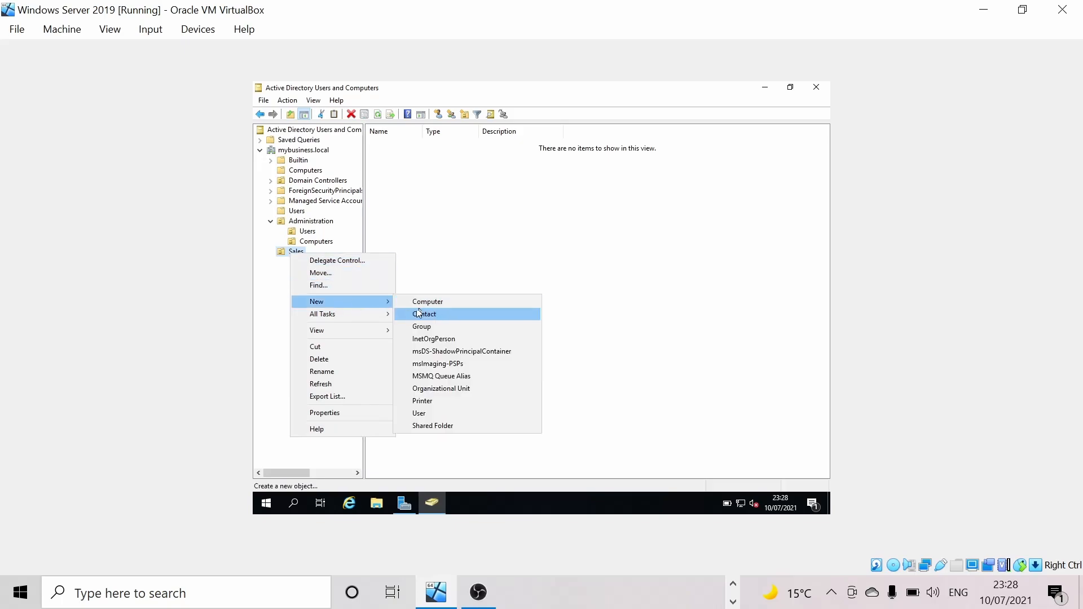
left_click(454, 390)
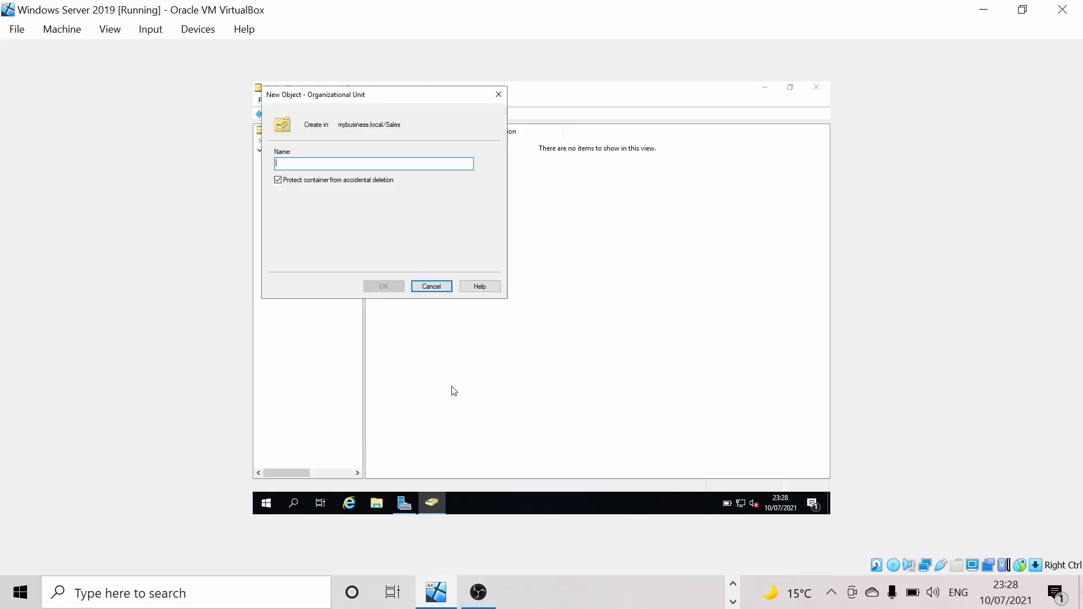
left_click(279, 181)
left_click(285, 167)
type("Users")
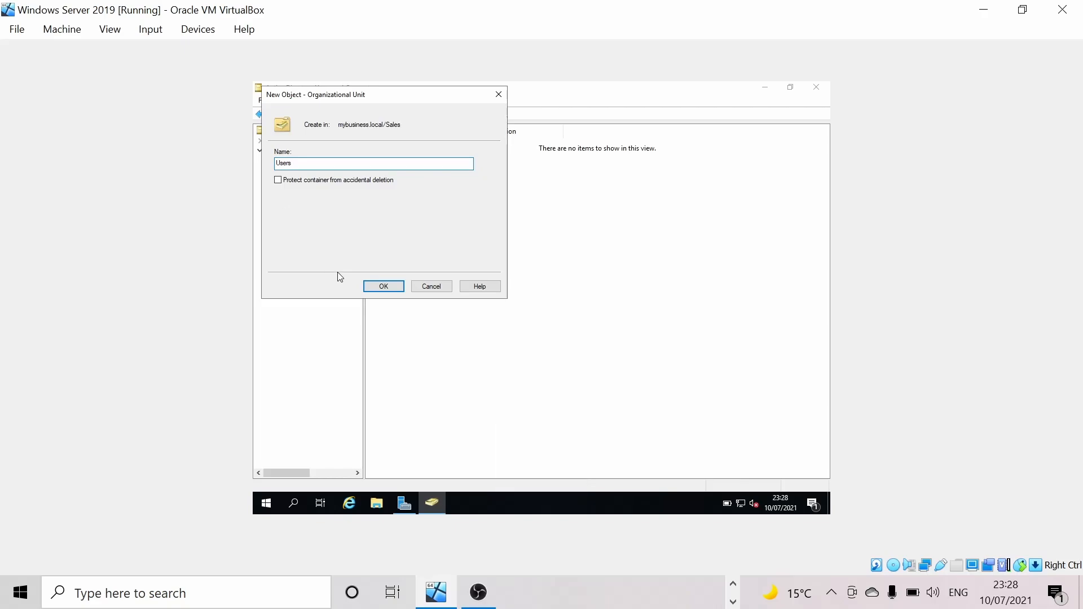
left_click(382, 286)
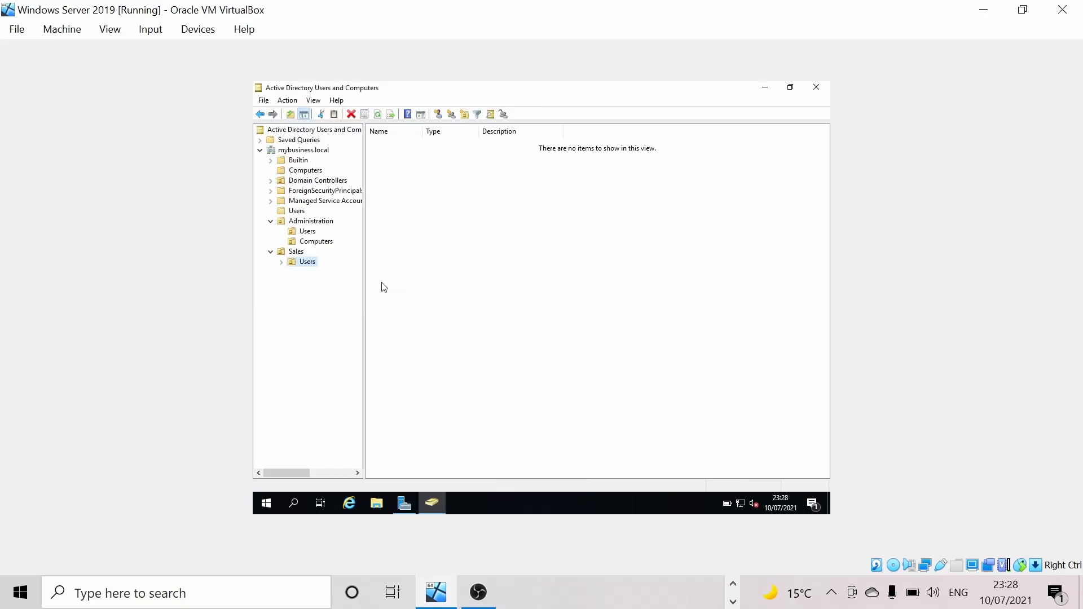
- Create an unprotected 'Computers' OU inside Sales, then select Administration's Users OU
right_click(299, 253)
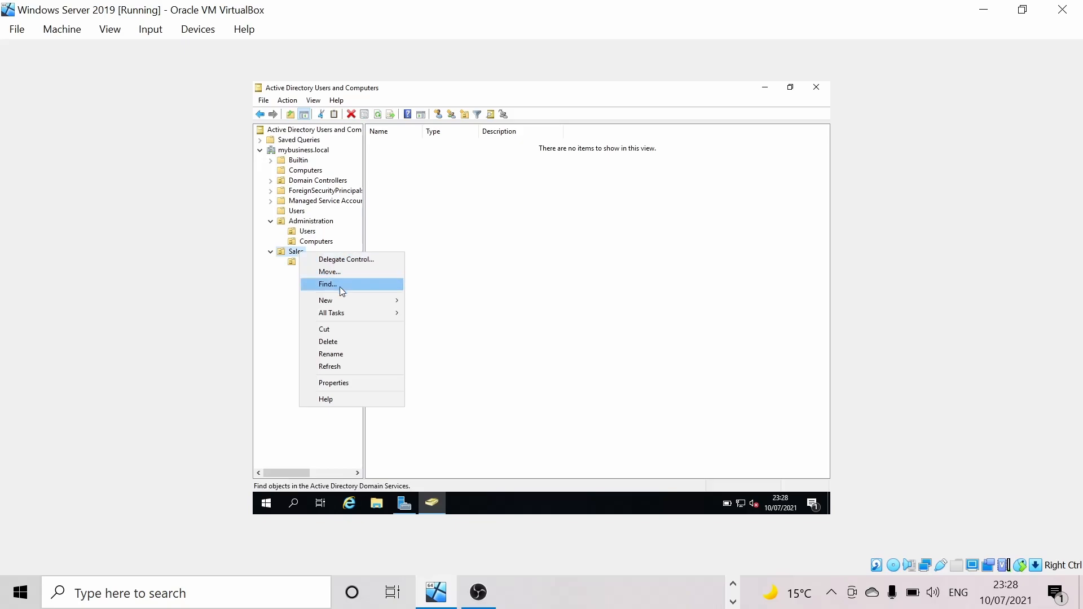
mouse_move(346, 303)
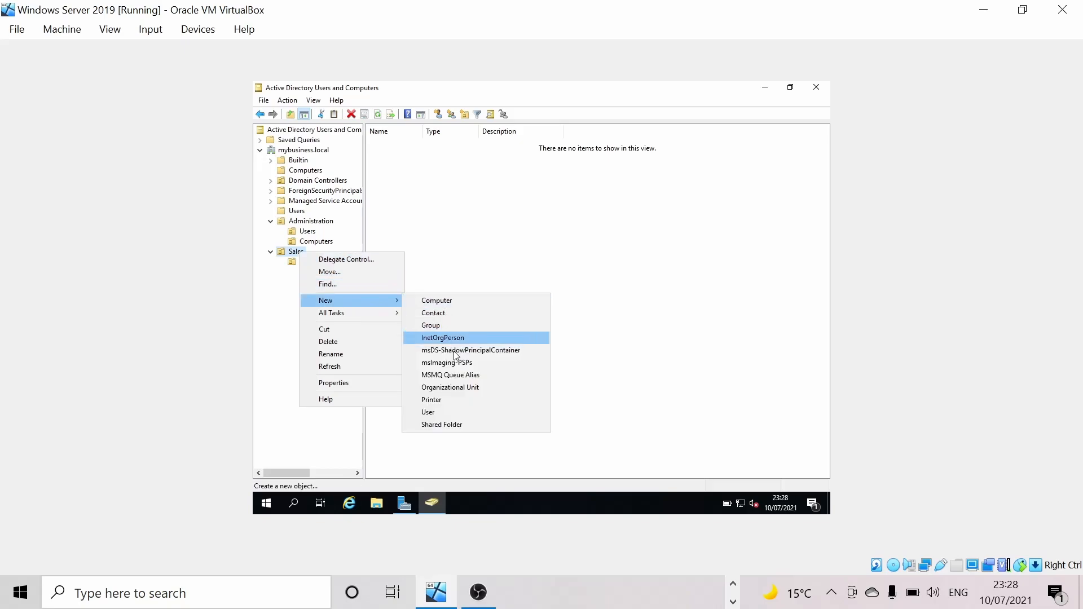
left_click(467, 389)
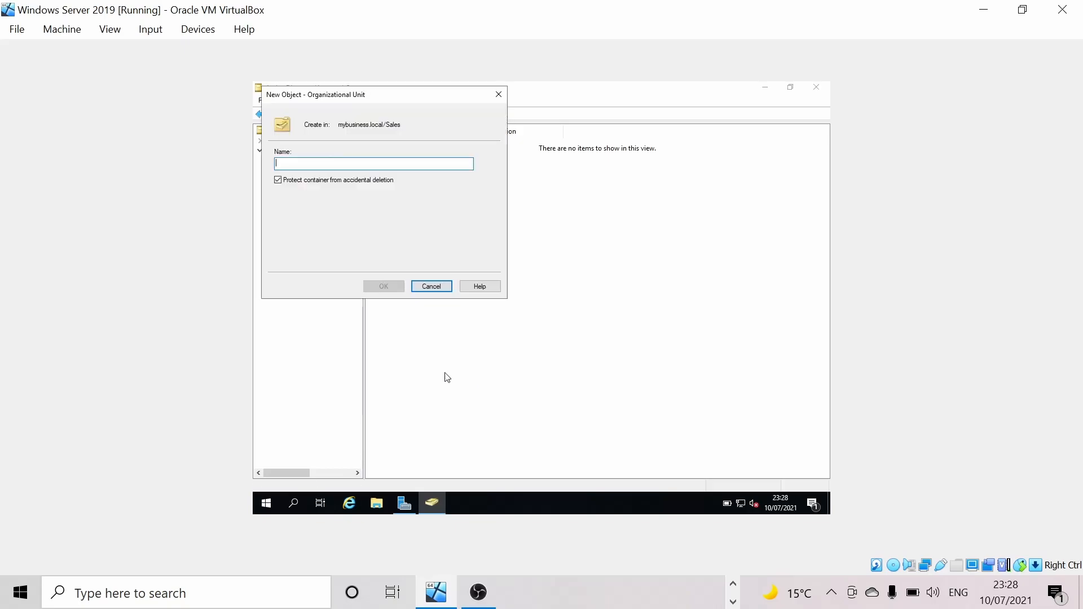
left_click(278, 180)
left_click(312, 165)
type("Com")
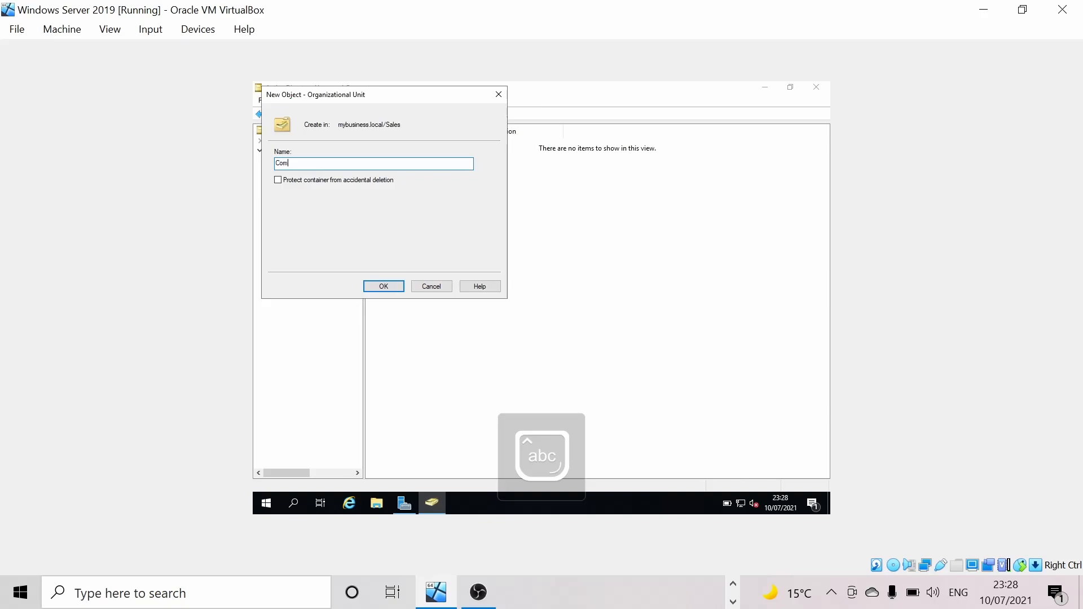
type("puters")
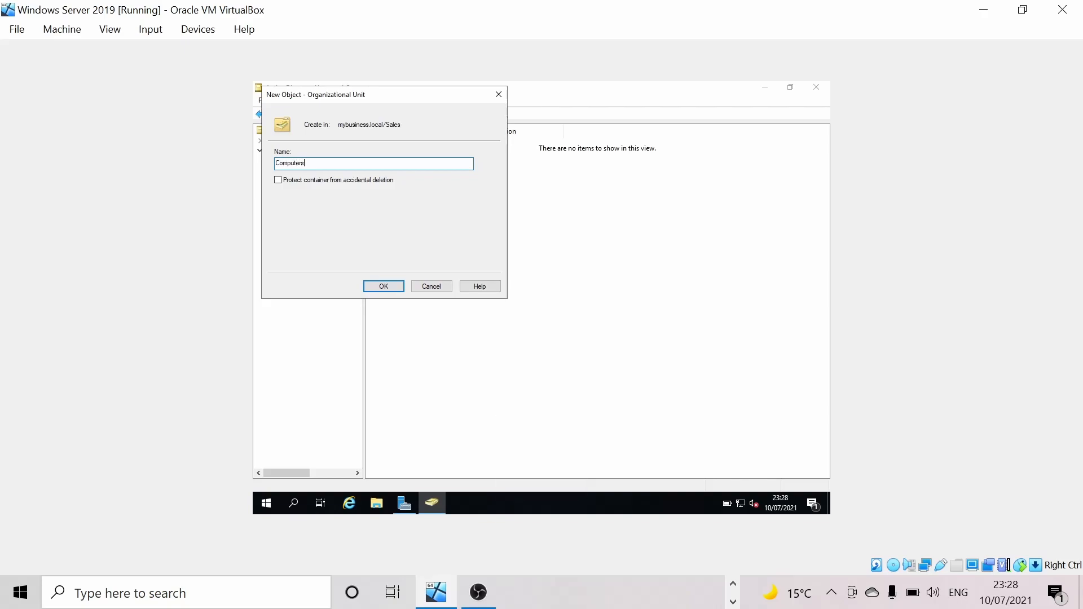
left_click(393, 287)
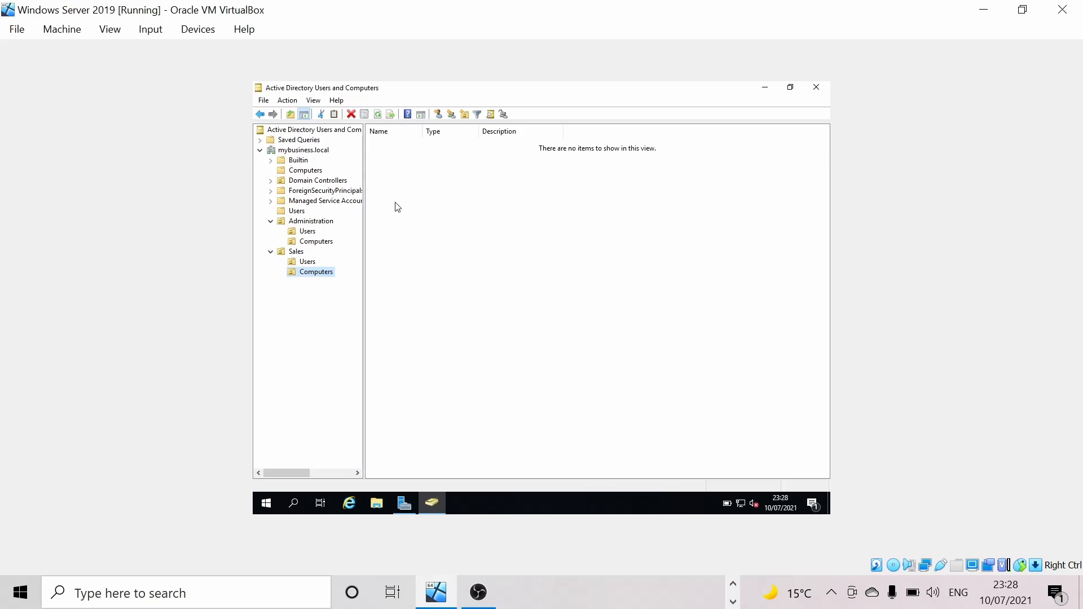
left_click(308, 233)
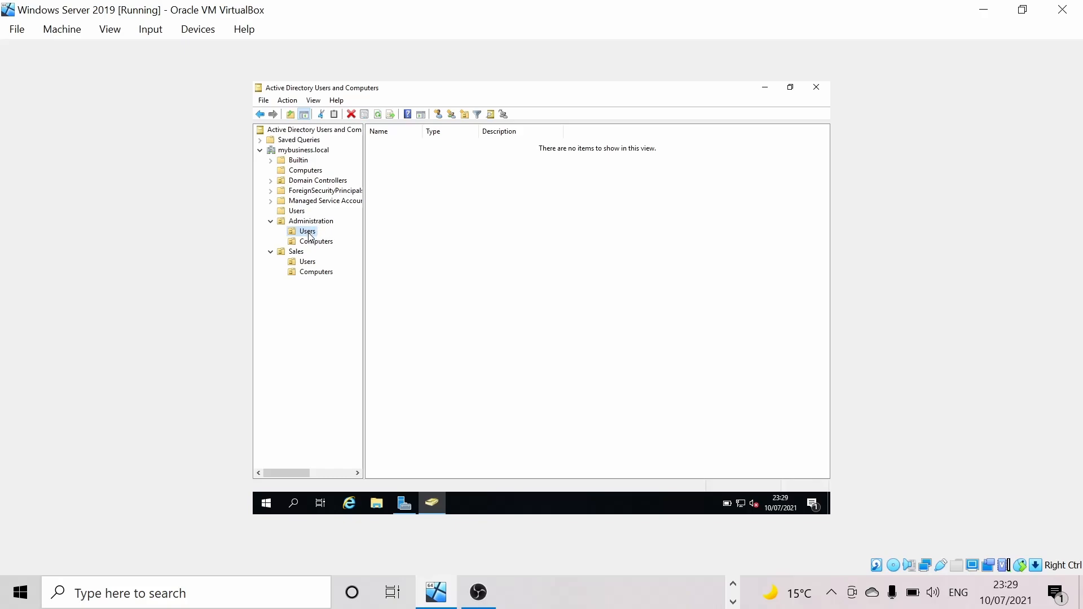
- Start a new user in Administration/Users, entering the user's first name, last name and logon name
right_click(309, 236)
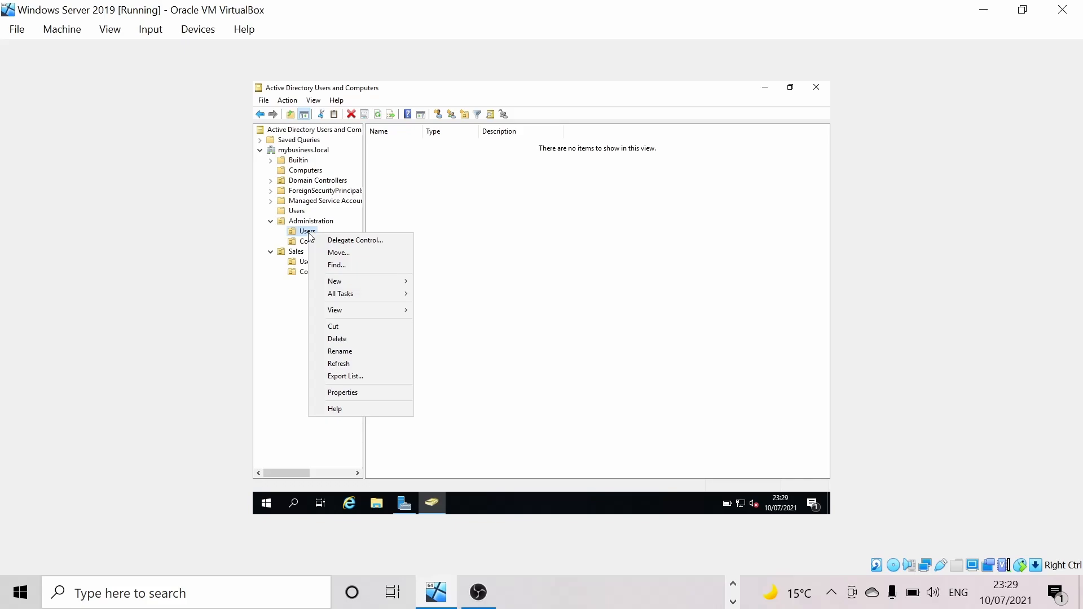
mouse_move(347, 285)
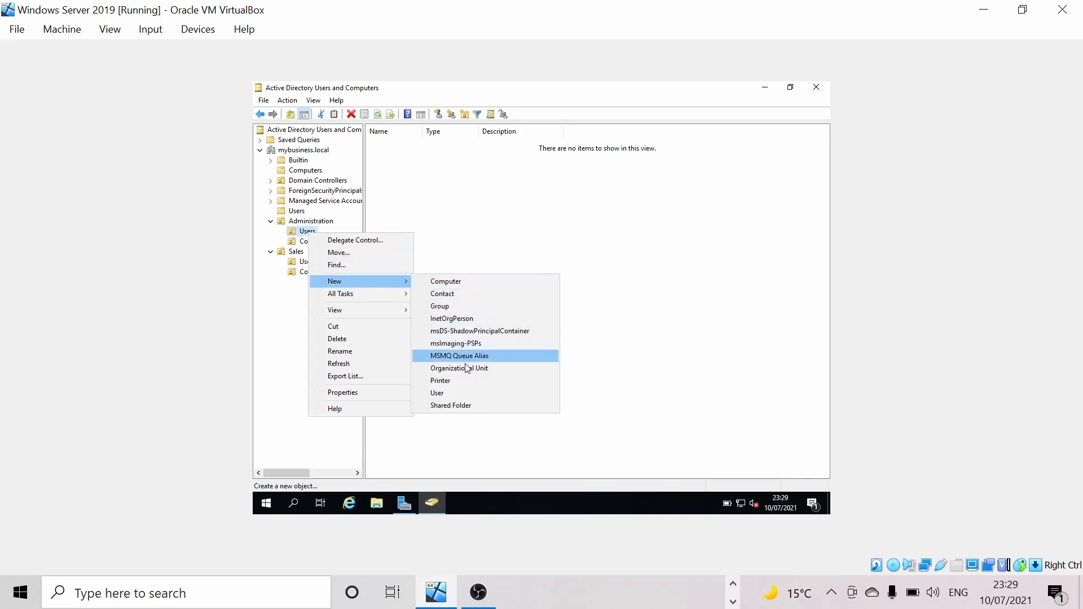
left_click(469, 394)
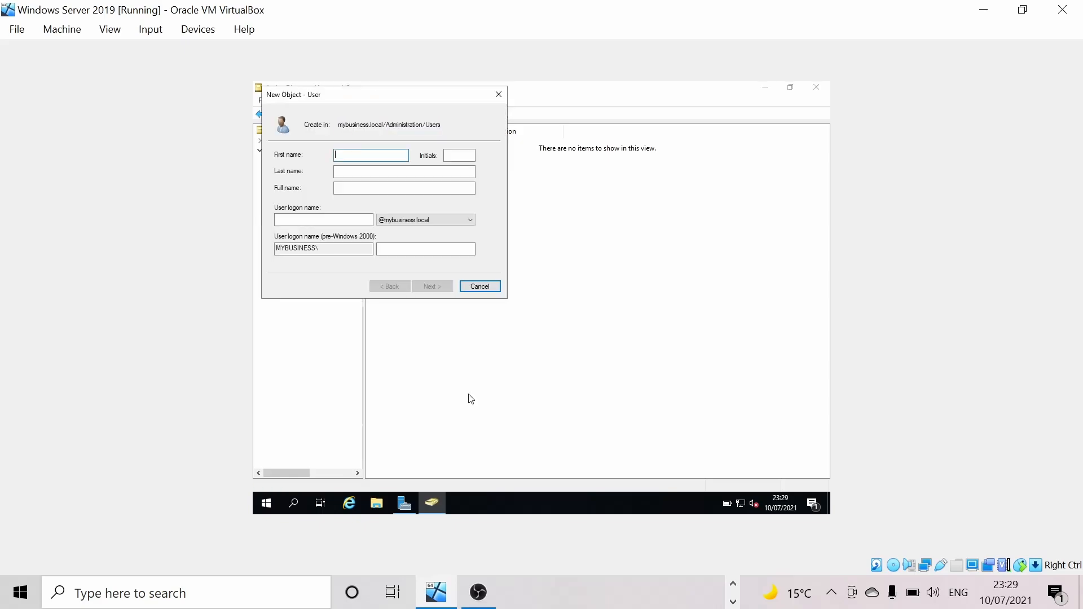
left_click_drag(371, 106, 500, 132)
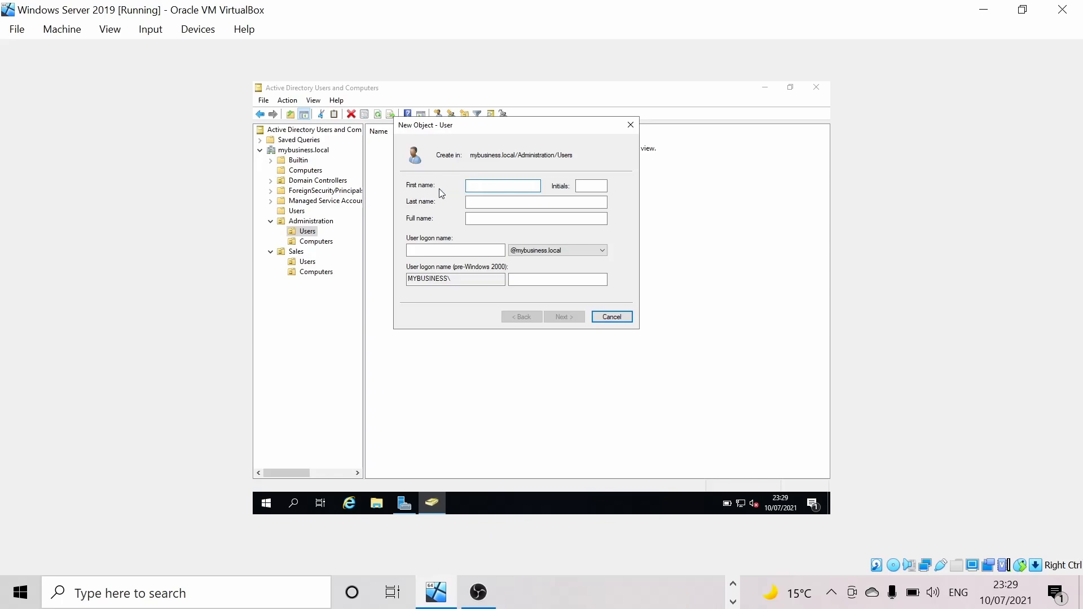
left_click(508, 203)
left_click(446, 249)
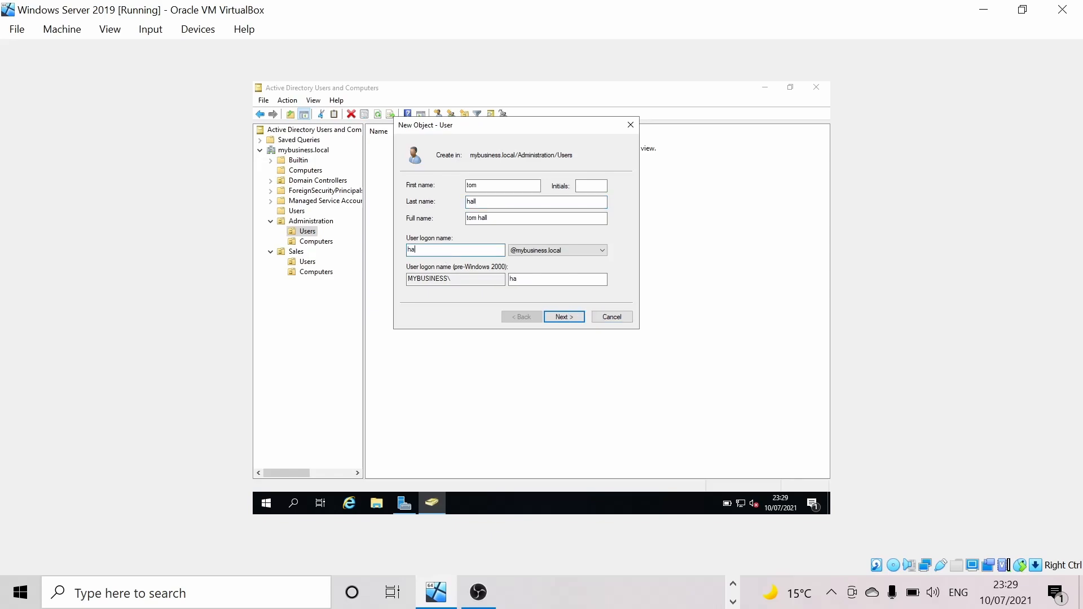
- Enter and confirm the new user's password, keeping 'must change password at next logon'
left_click(568, 319)
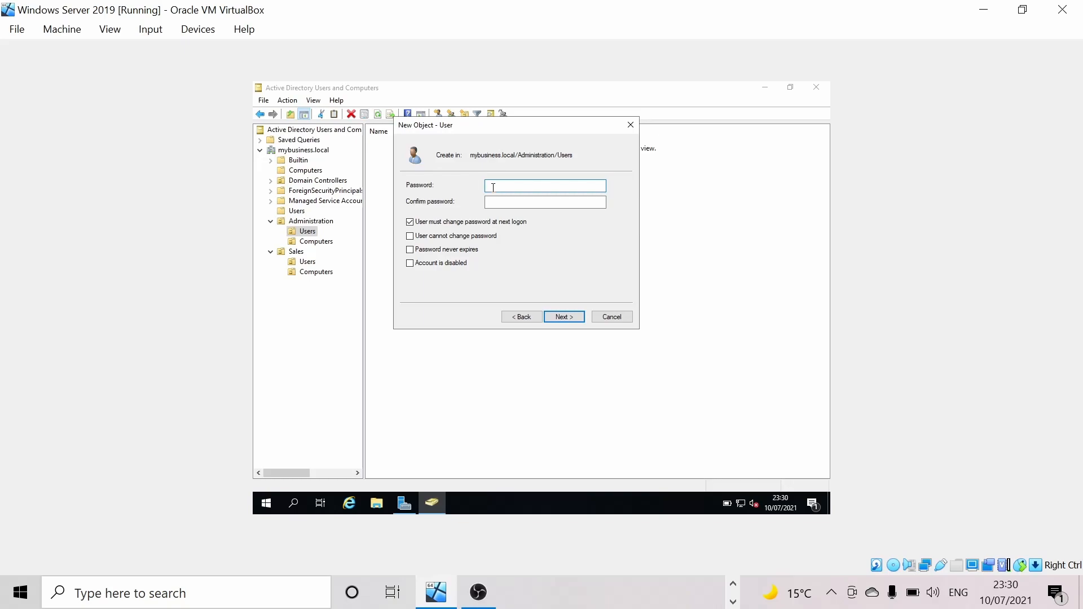
key("Caps_Lock")
type("Passw")
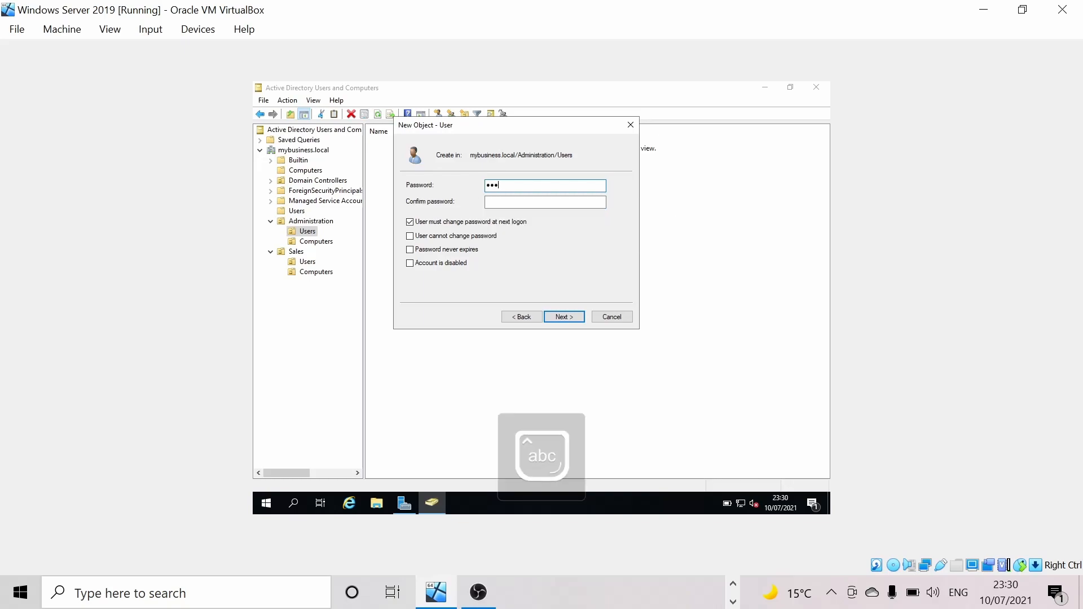
type("ord1")
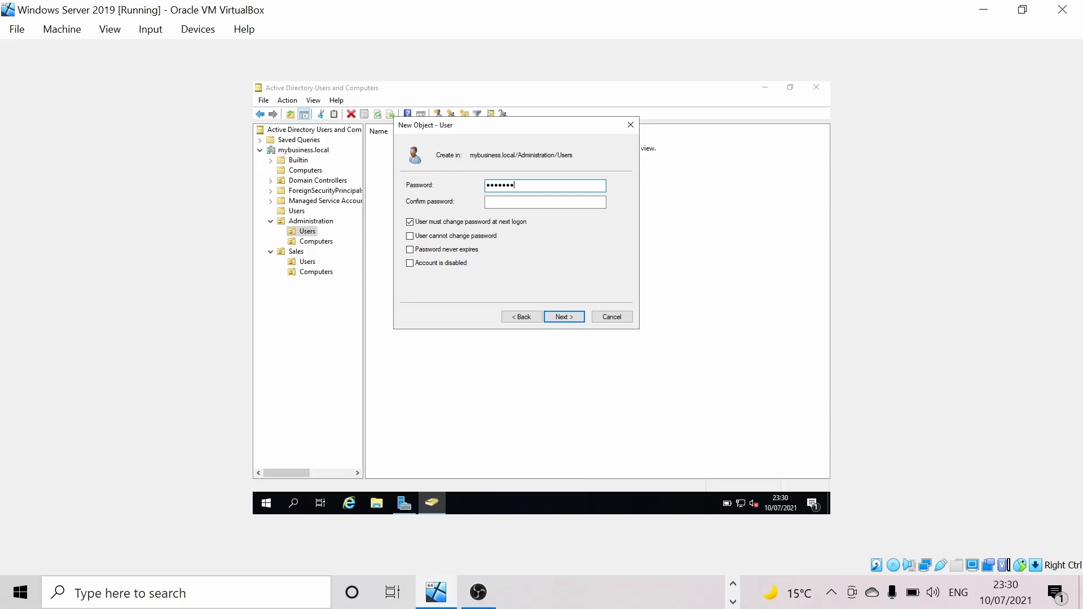
left_click(520, 203)
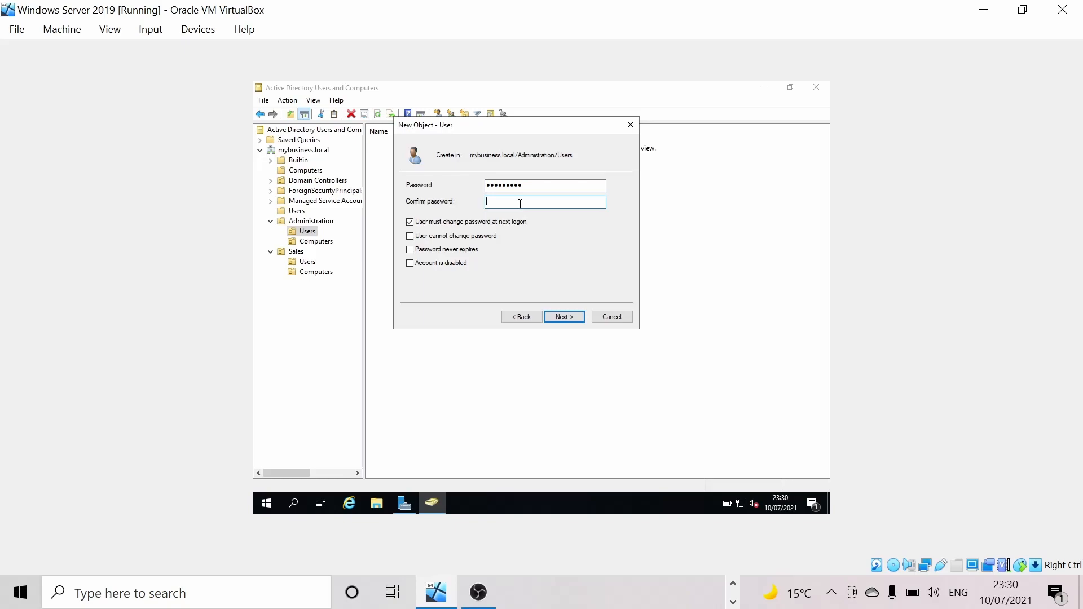
key("Caps_Lock")
type("P")
key("Caps_Lock")
type("assword1")
- Finish creating the user account, then bring VirtualBox Manager to the front
left_click(567, 317)
left_click(567, 317)
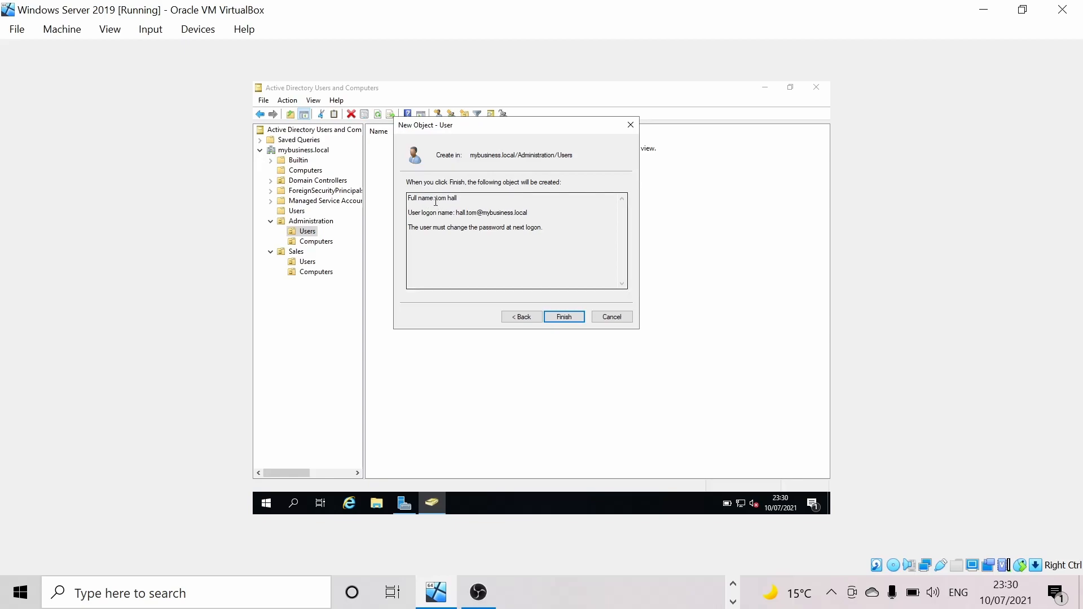
left_click(563, 317)
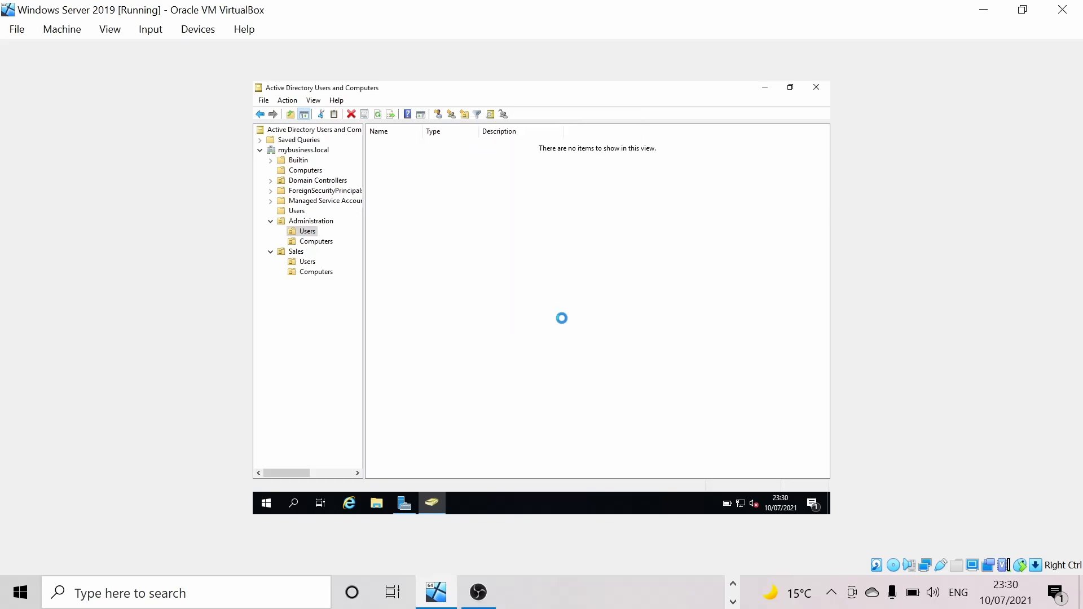
left_click(417, 189)
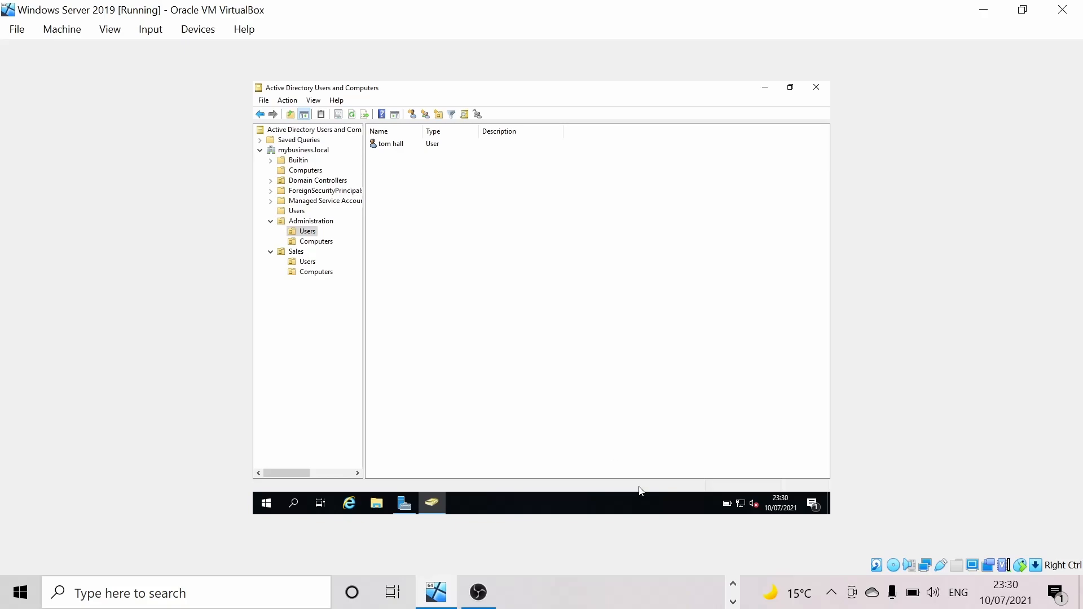
left_click(732, 586)
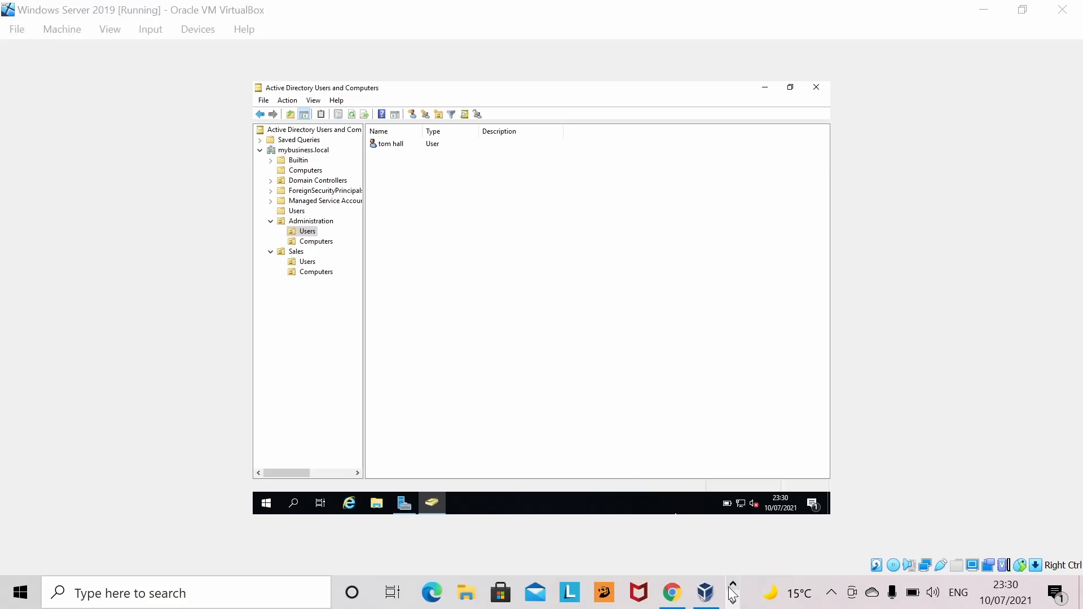
left_click(706, 592)
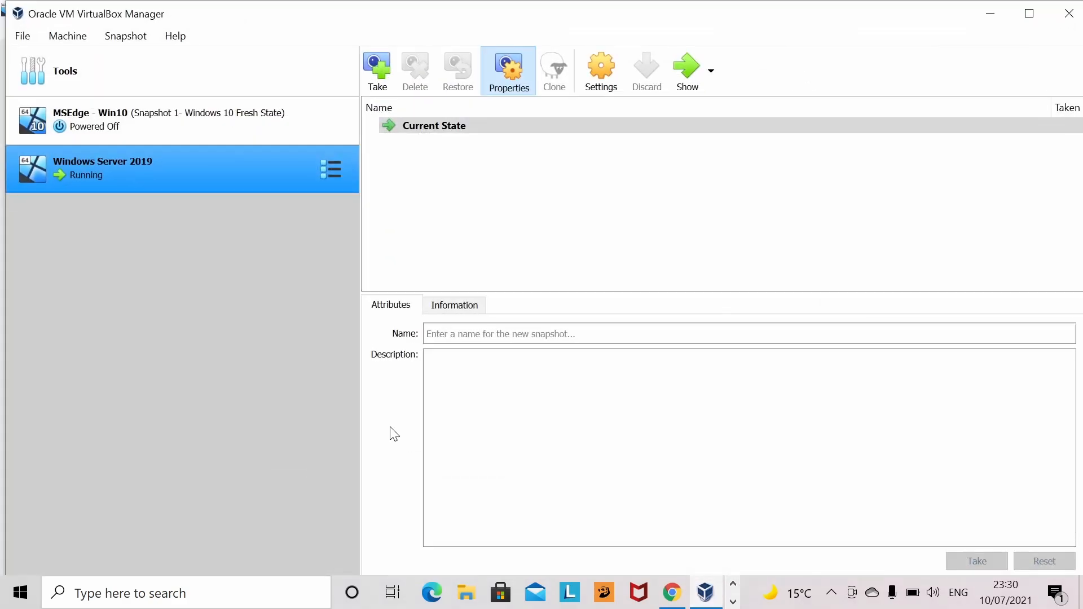
- Select the MSEdge - Win10 VM and boot it to the Windows 10 lock screen
left_click(183, 137)
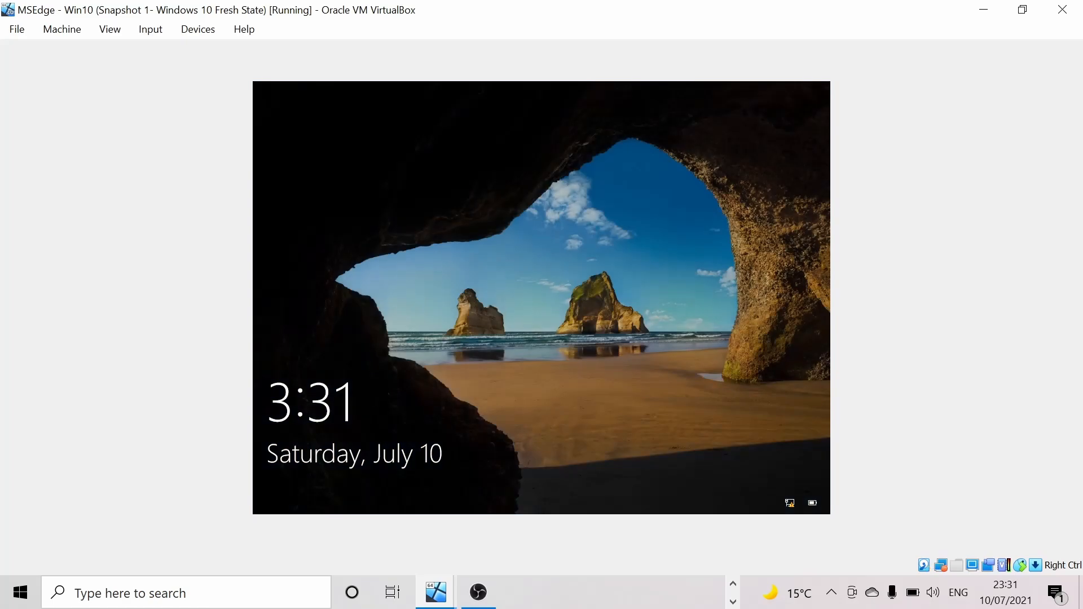
- Sign in on the Win10 VM as the new domain user using their logon name and password
left_click_drag(483, 417, 459, 1)
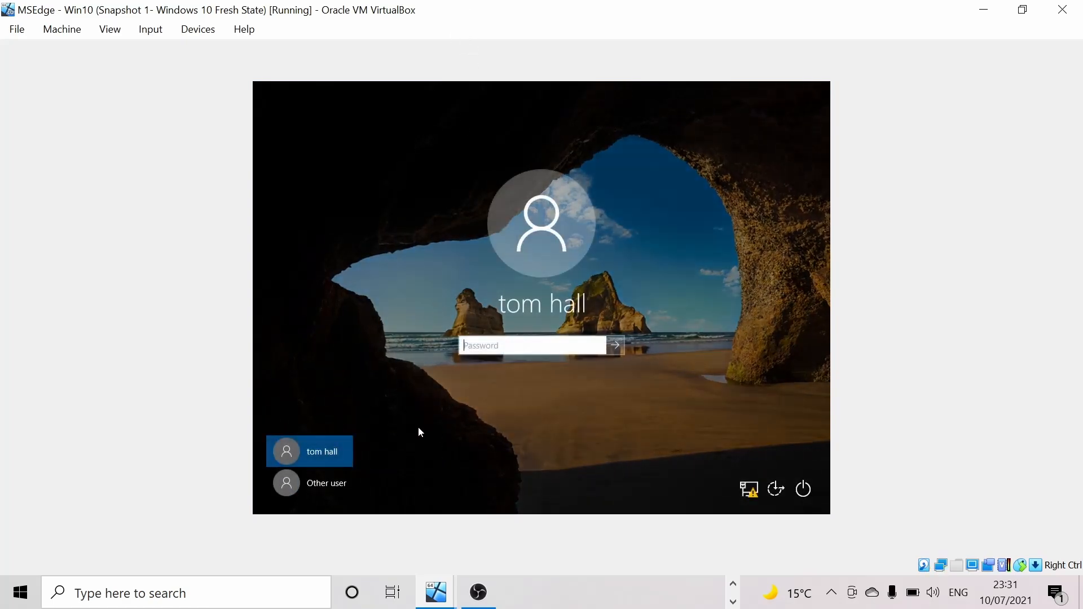
left_click(333, 482)
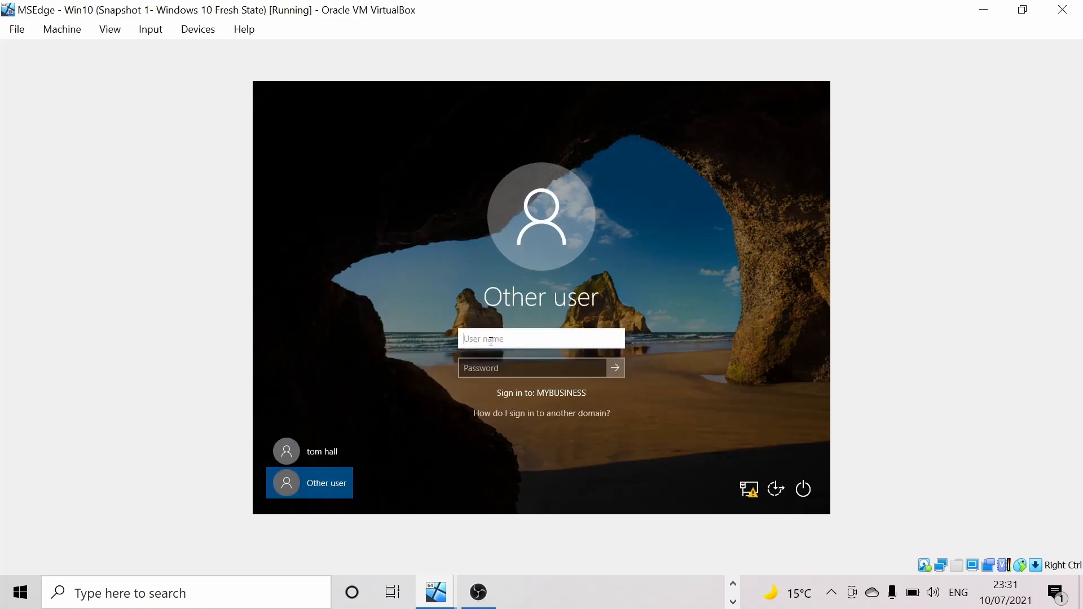
left_click(501, 367)
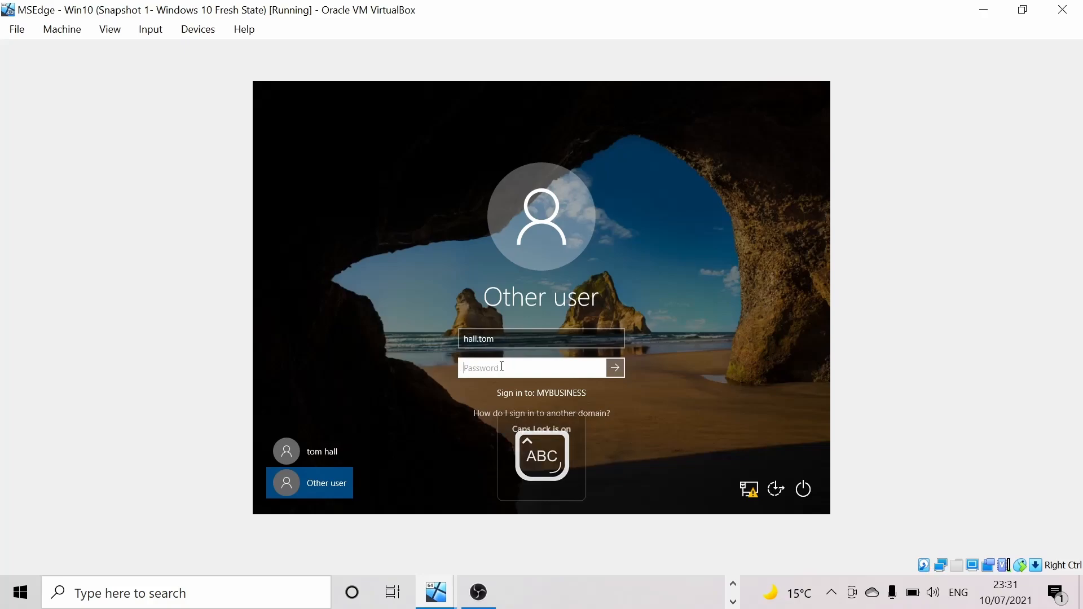
key("Caps_Lock")
type("••••••••")
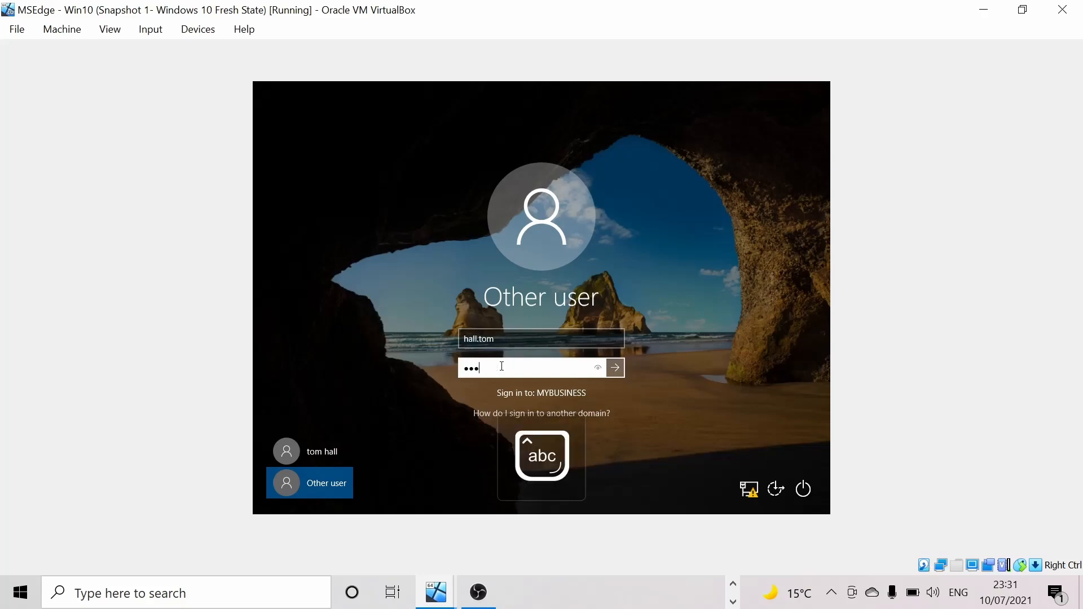
type("•")
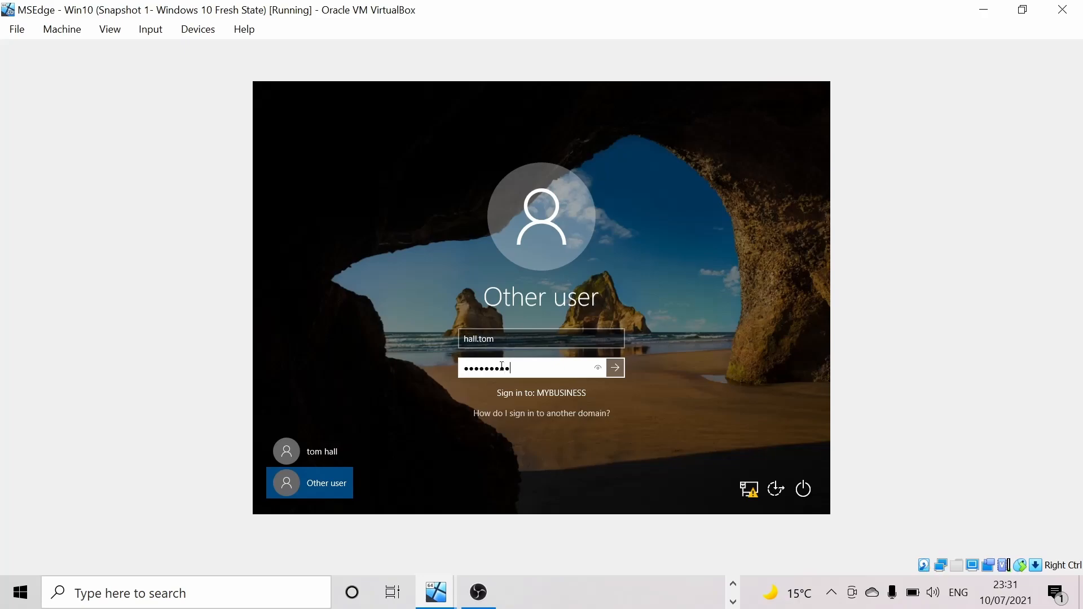
key("Return")
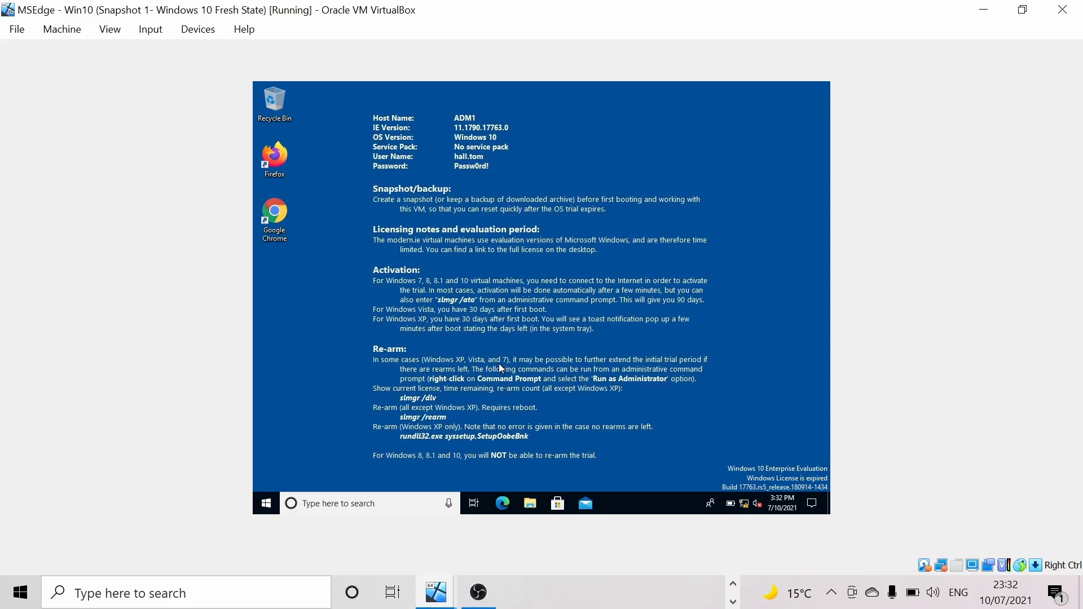
- Switch from the Win10 client back to the Windows Server 2019 VM window
left_click(267, 503)
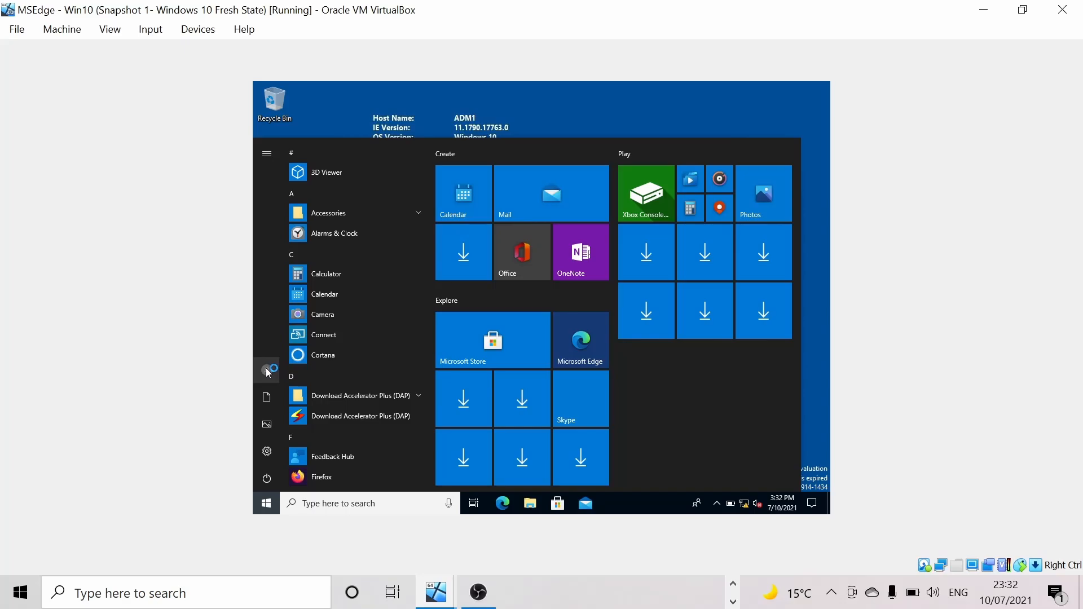
left_click(821, 245)
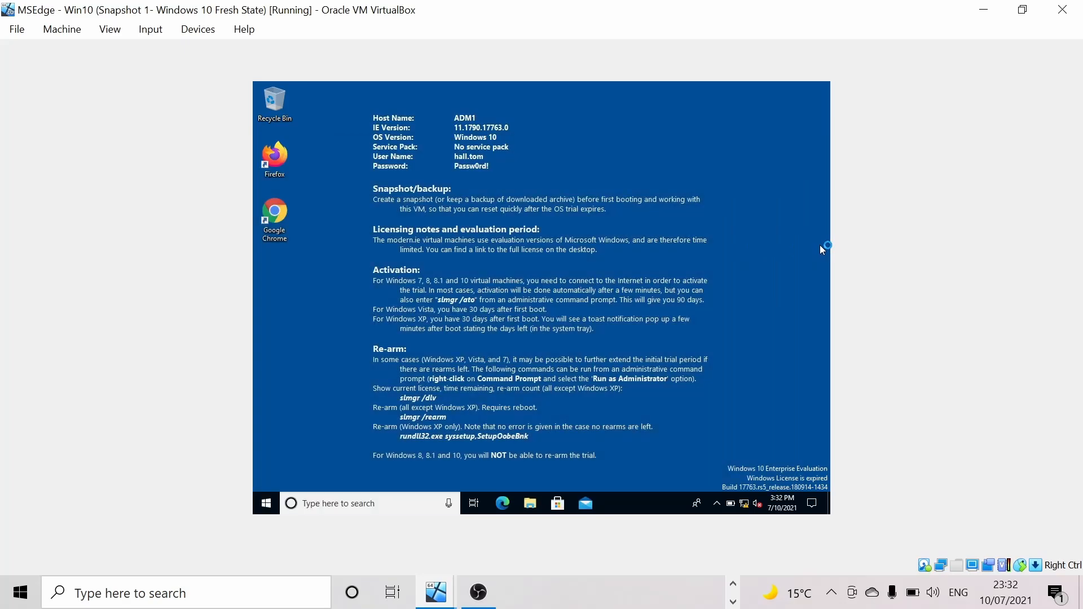
left_click(734, 585)
left_click(734, 587)
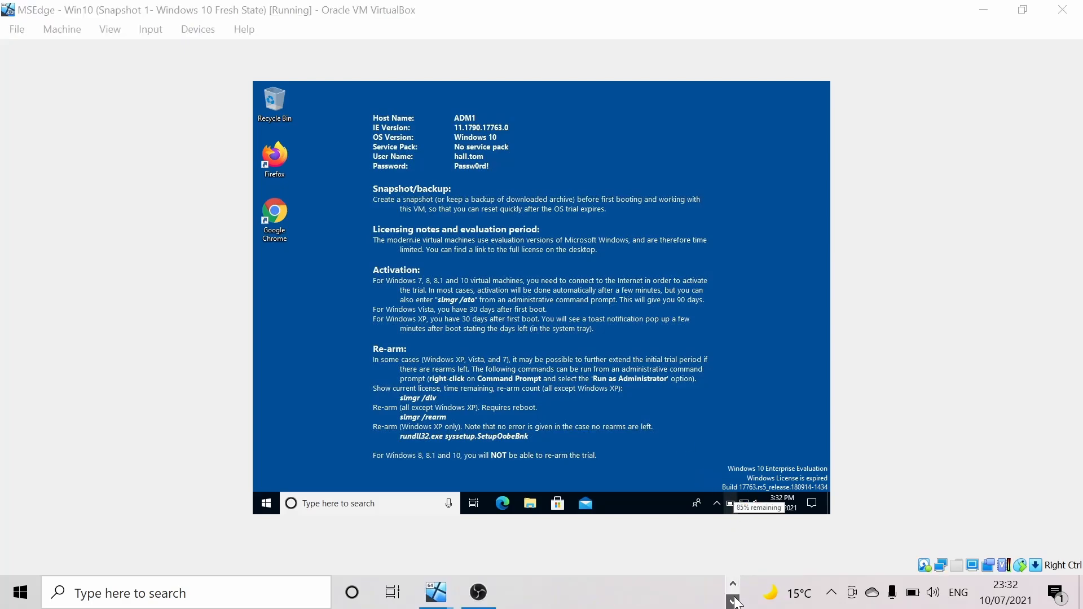
mouse_move(436, 593)
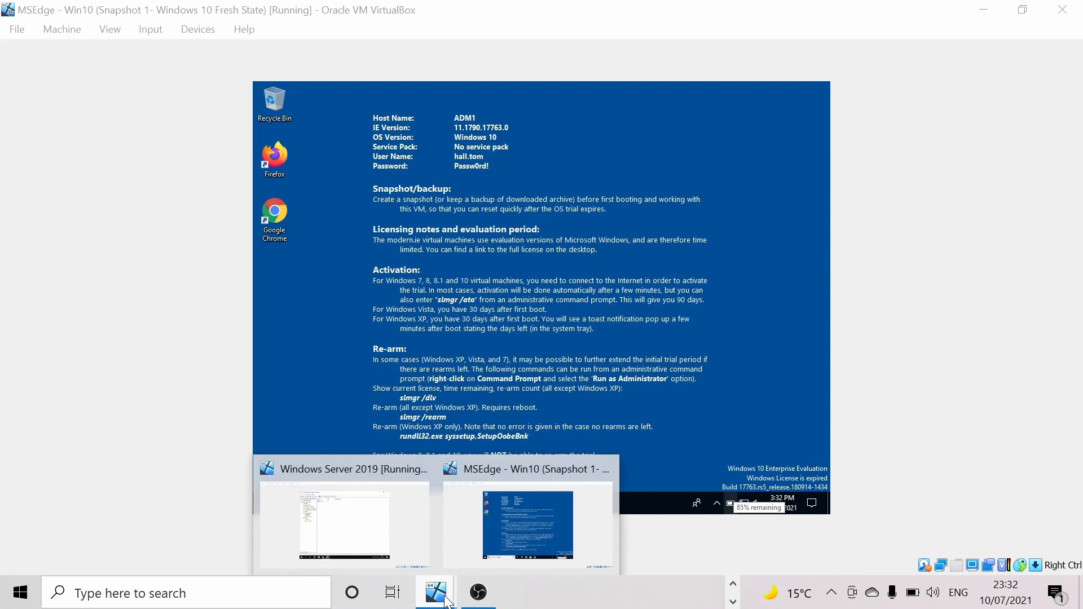
left_click(381, 535)
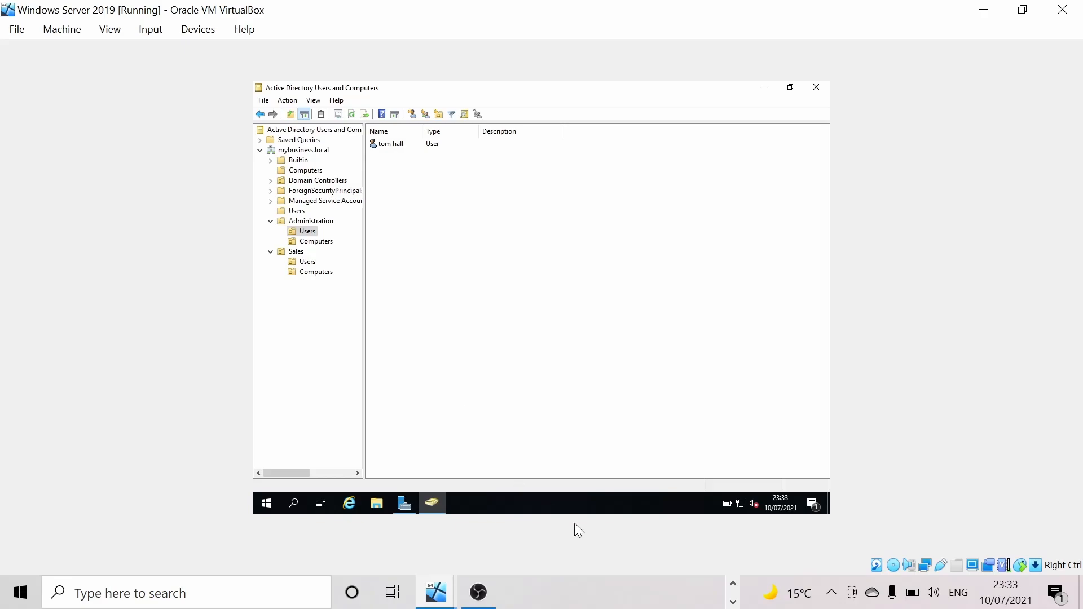
- Check that the MSEdge - Win10 VM's network adapter is attached to Internal Network
left_click(733, 583)
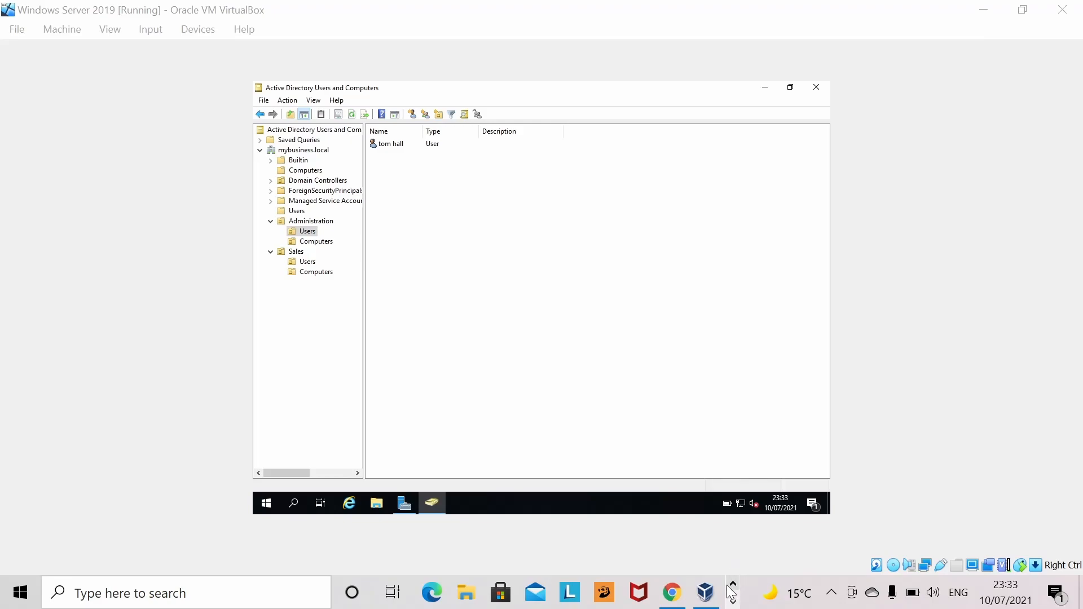
left_click(705, 593)
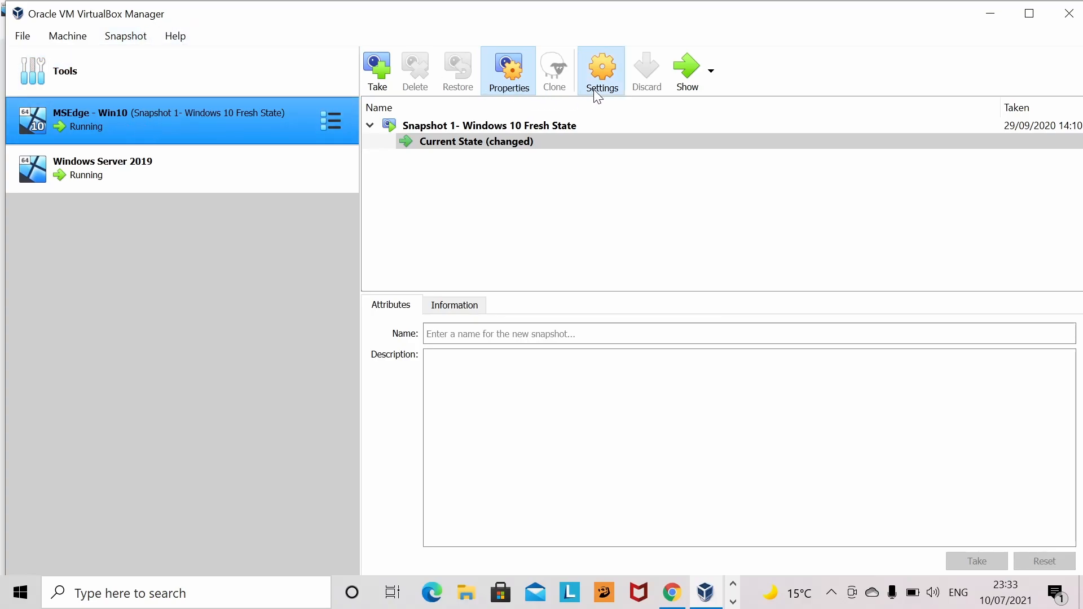
left_click(602, 76)
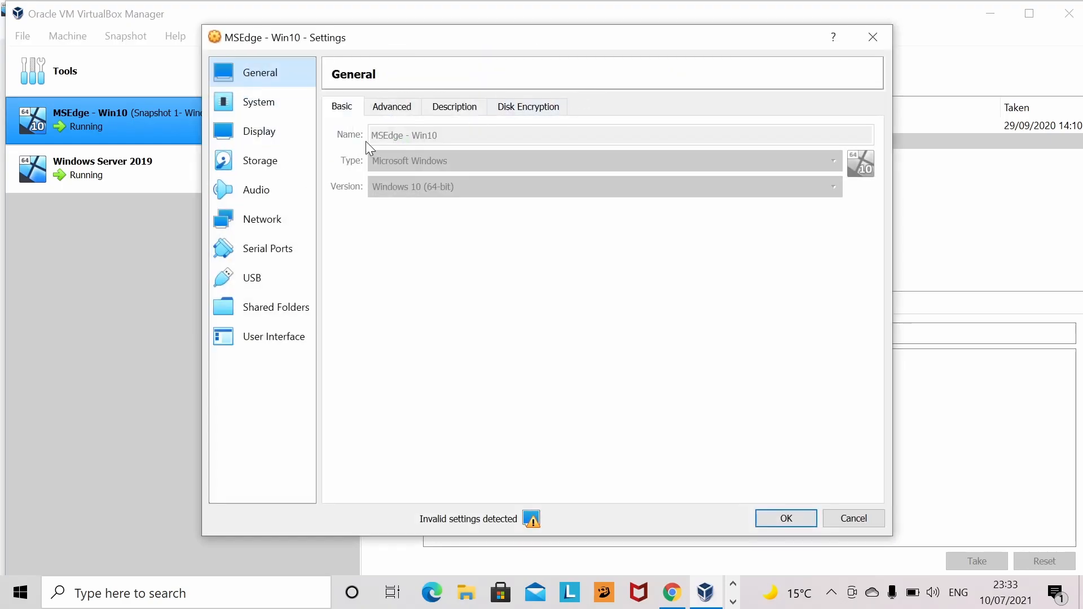
left_click(277, 219)
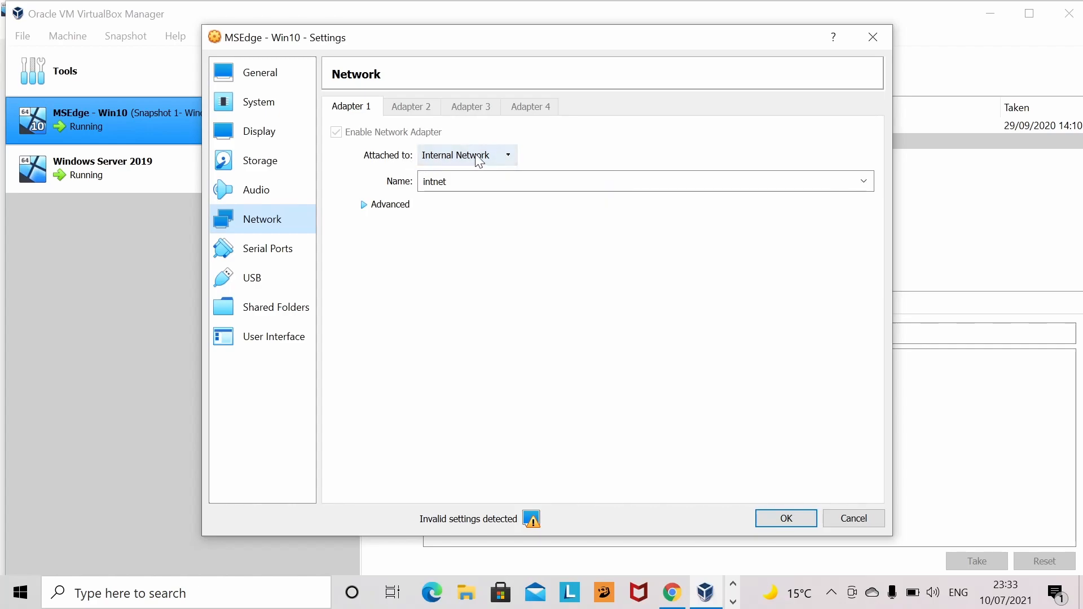
left_click(493, 156)
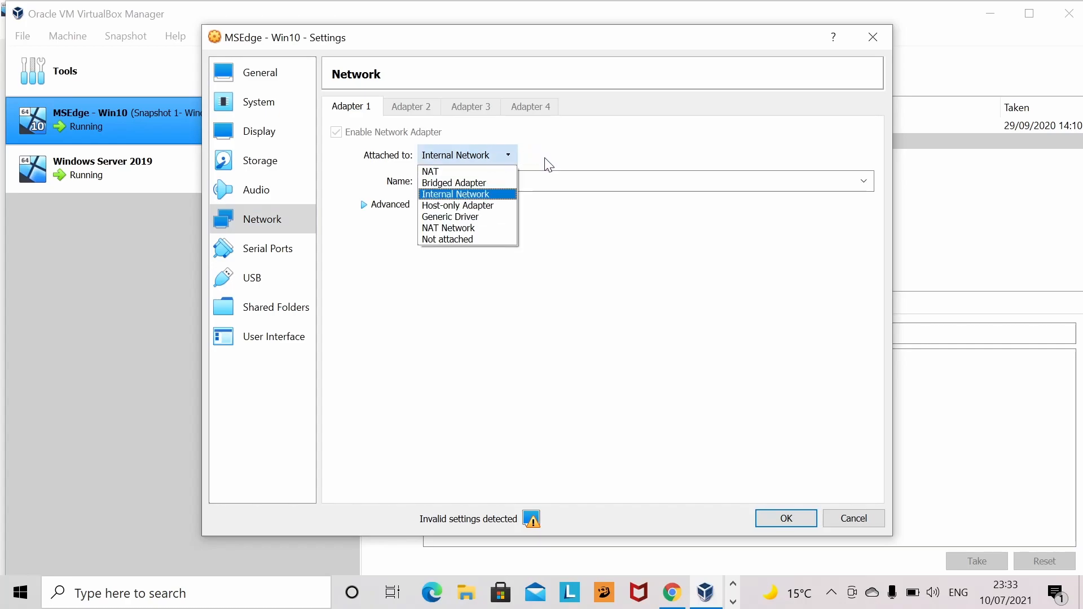
key("Return")
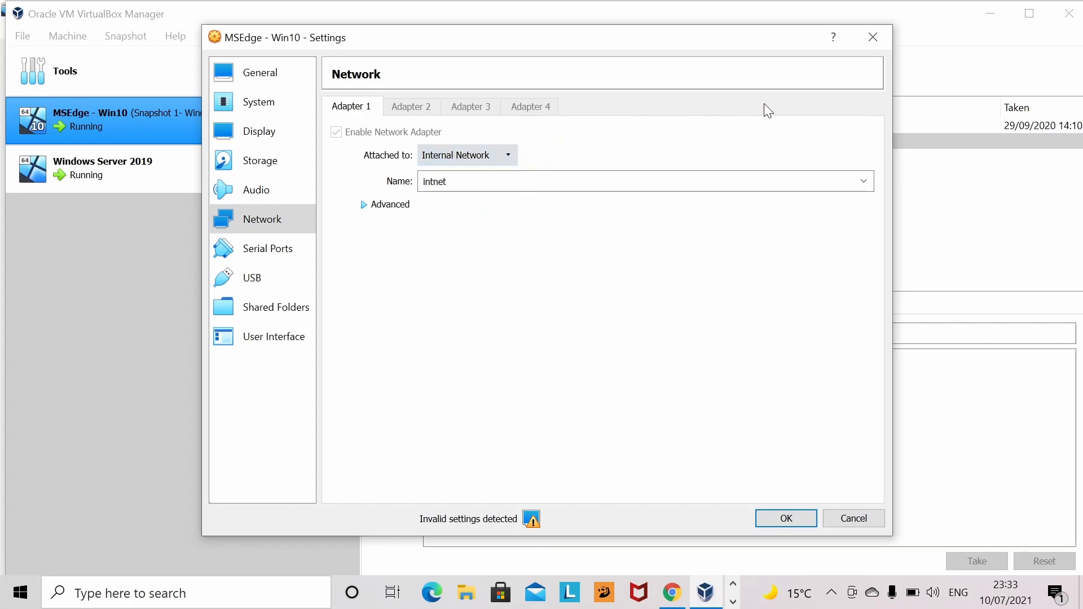
left_click(873, 37)
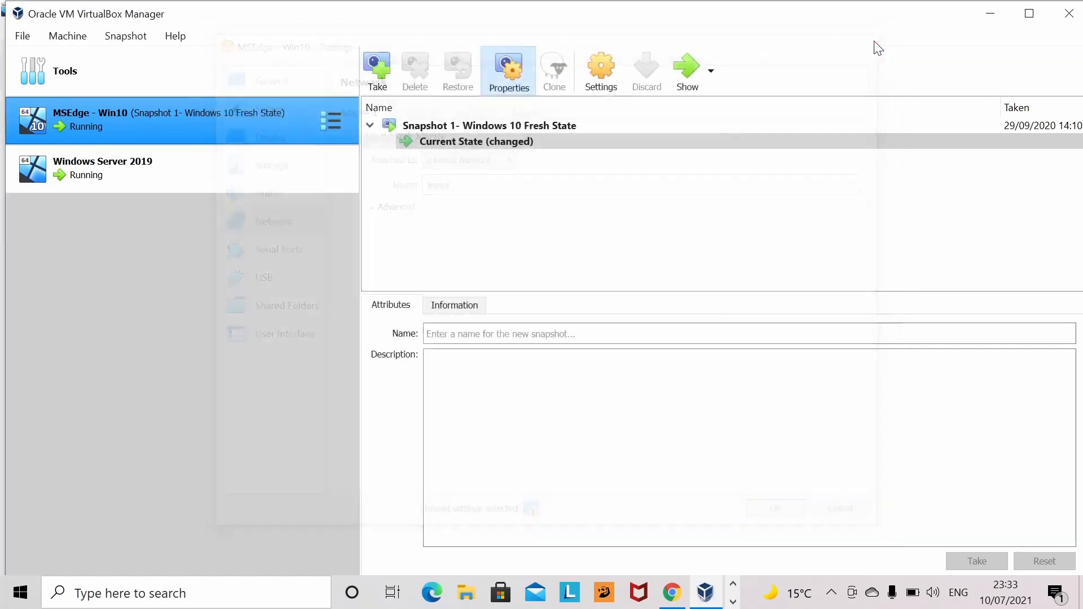
- Check that the Windows Server 2019 VM's Adapter 1 is on Internal Network 'intnet', without changes
left_click(167, 177)
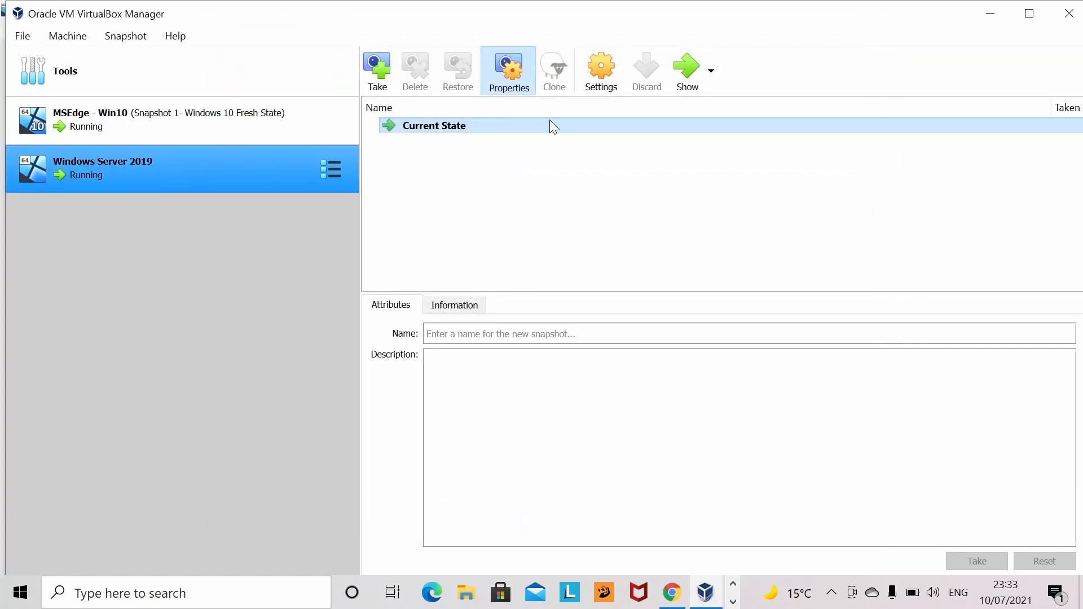
left_click(616, 65)
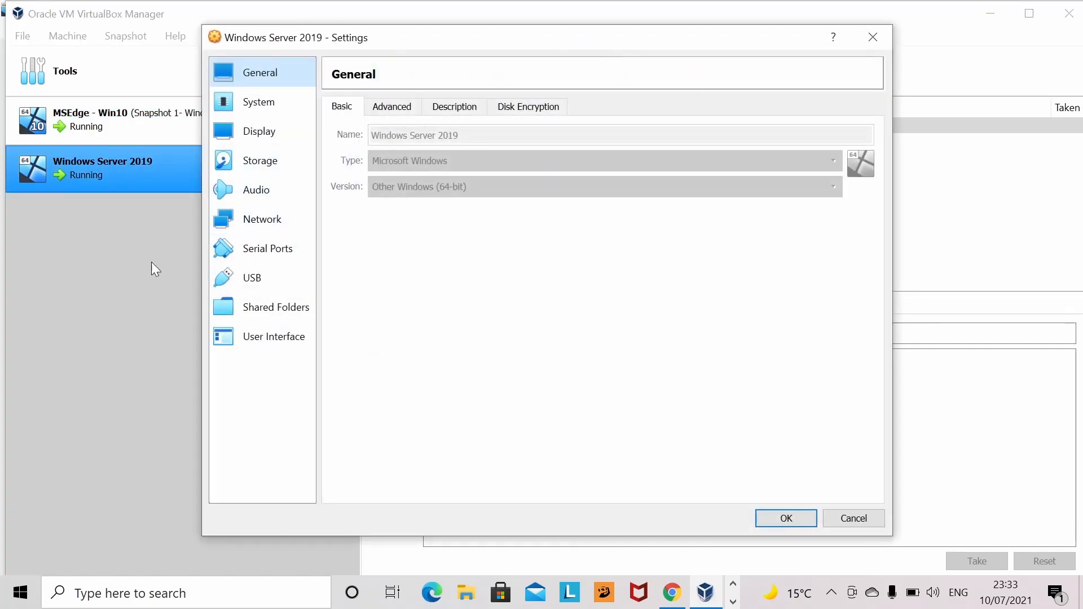
left_click(240, 229)
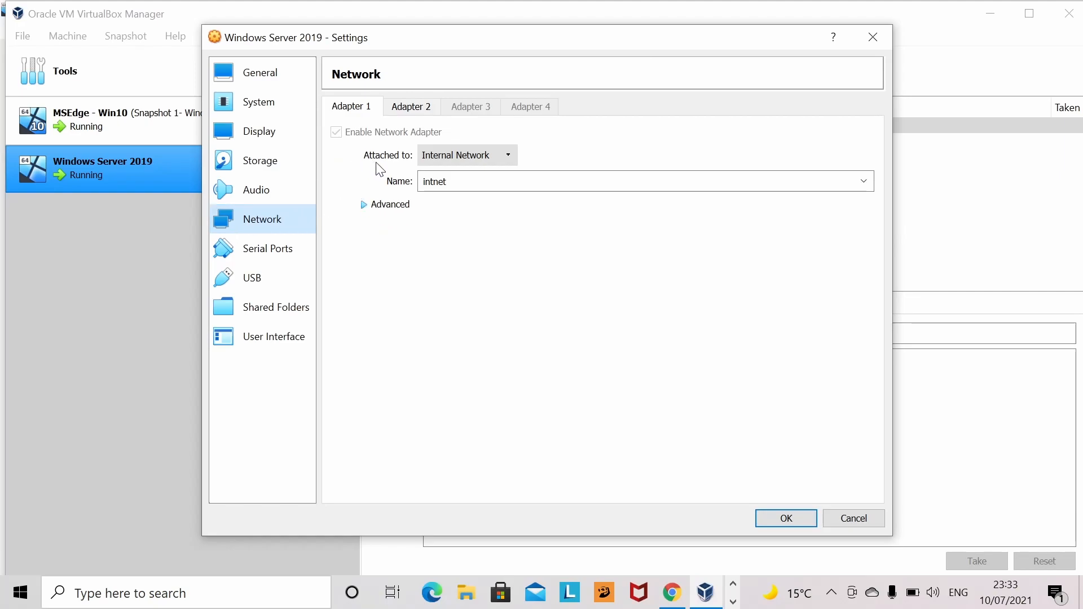
left_click(854, 519)
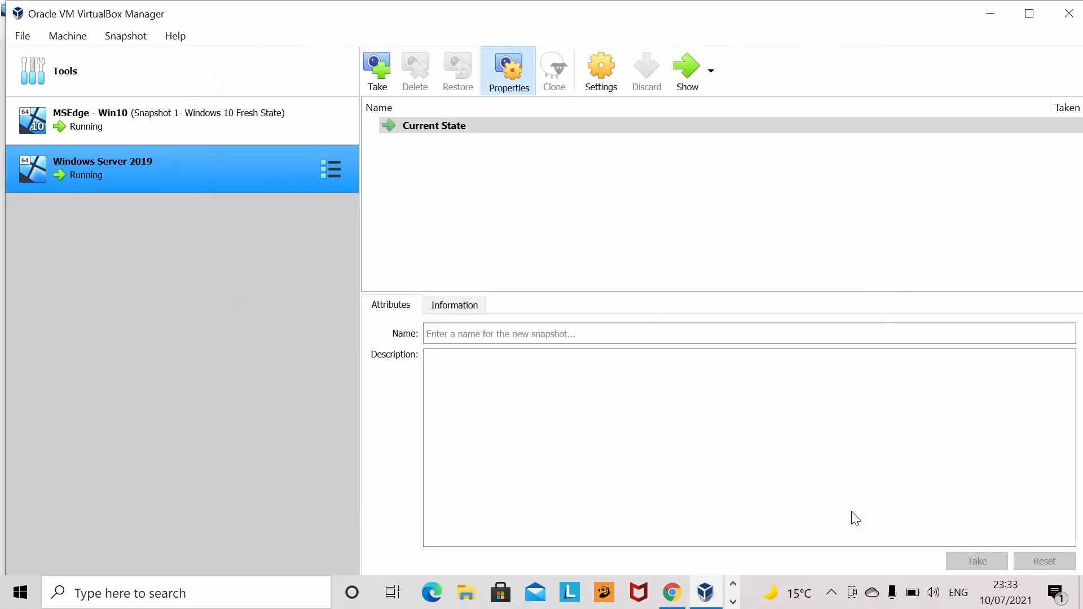
left_click(733, 584)
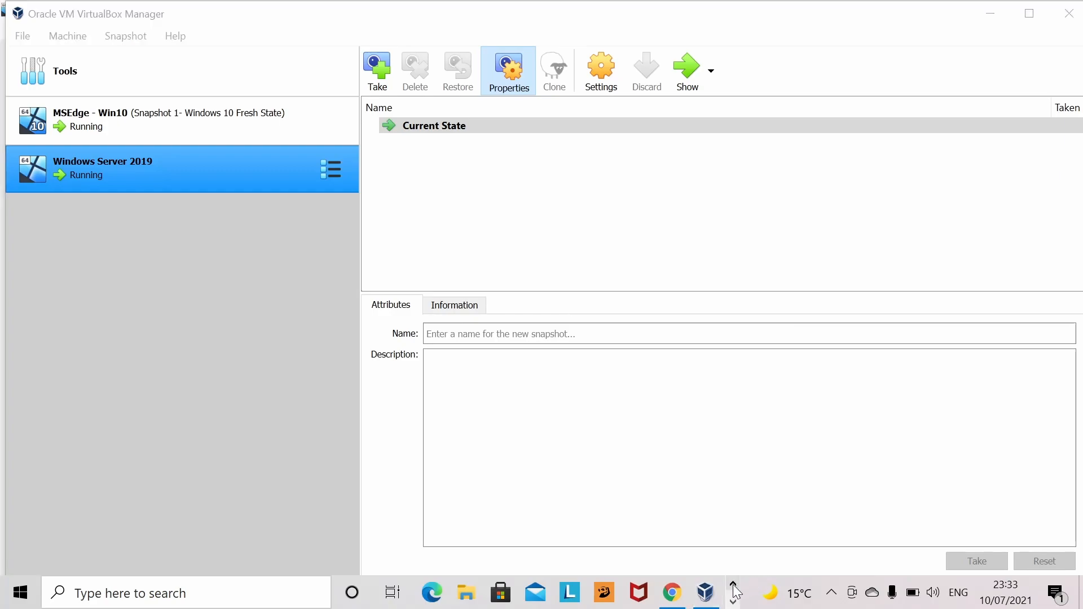
- Bring the MSEdge - Win10 VM window to the front from the taskbar previews
left_click(733, 602)
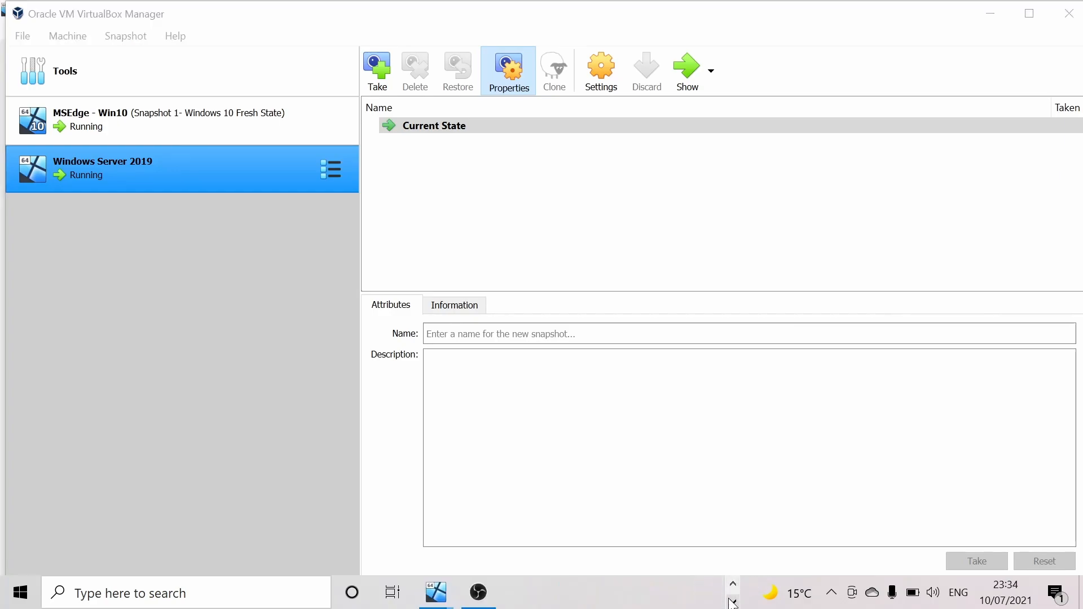
mouse_move(446, 601)
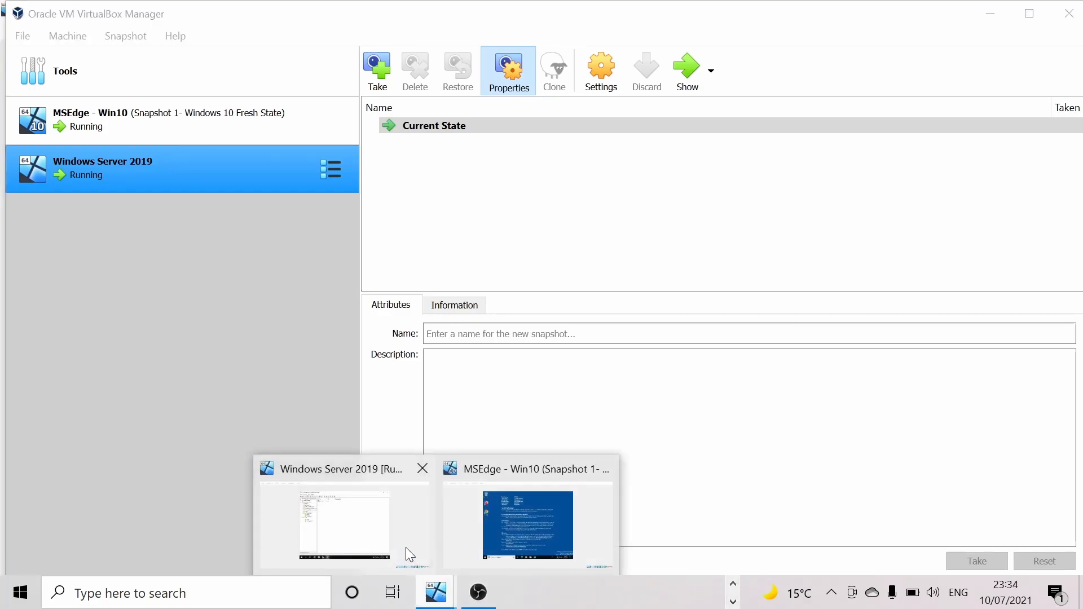
left_click(537, 523)
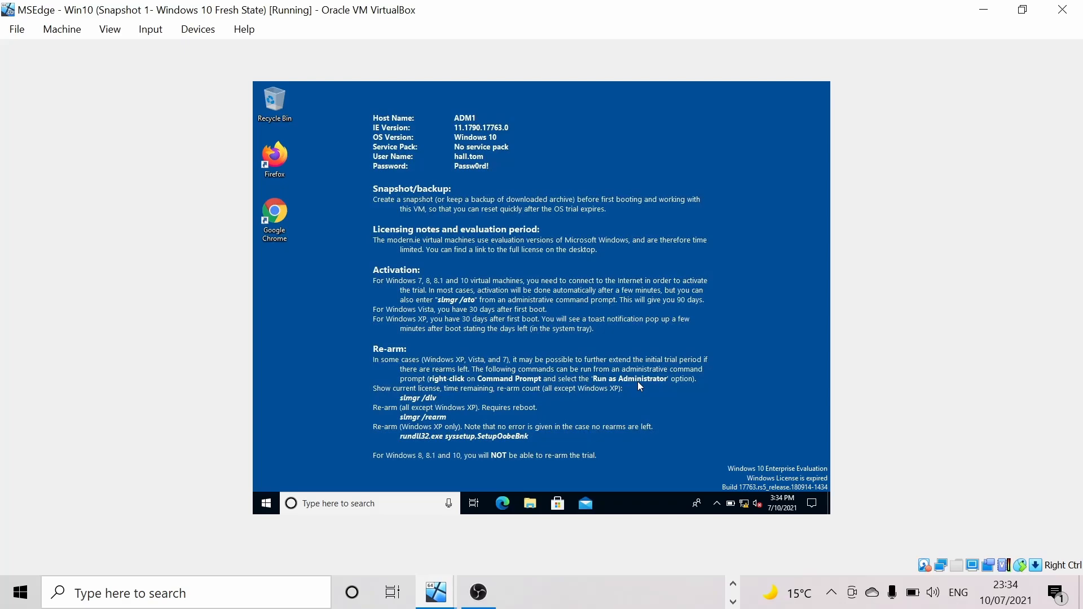
- Open the Ethernet adapter's properties through Network & Internet settings and Change adapter options
right_click(745, 503)
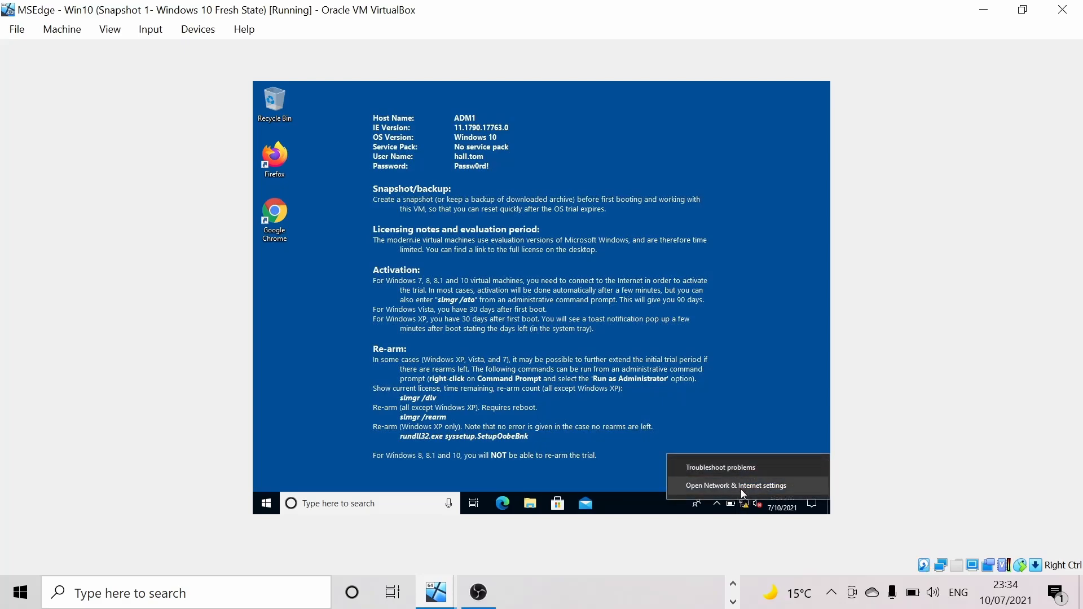
left_click(743, 485)
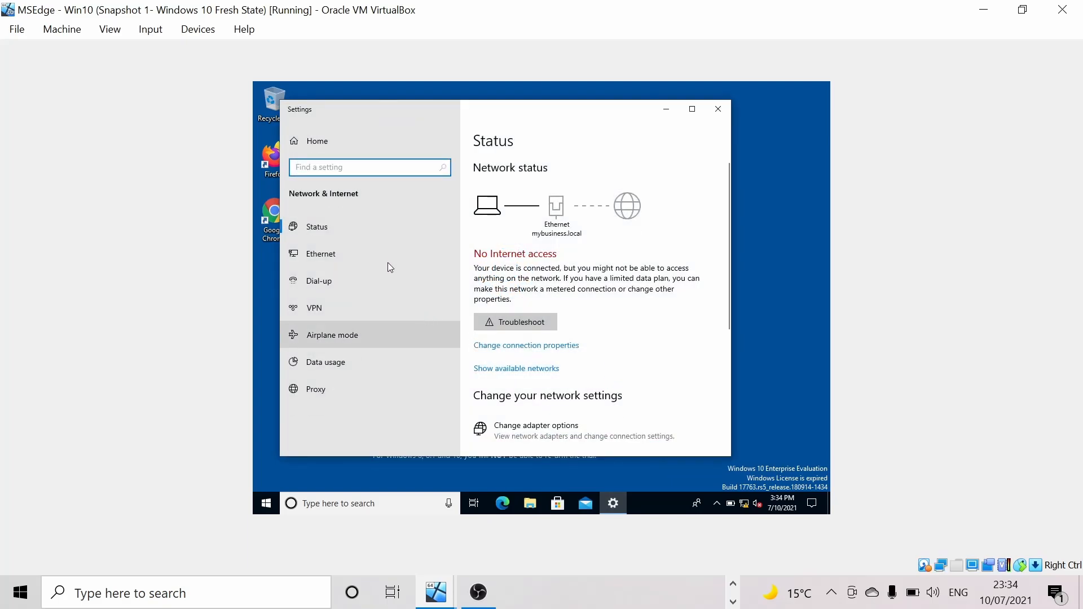
left_click(348, 256)
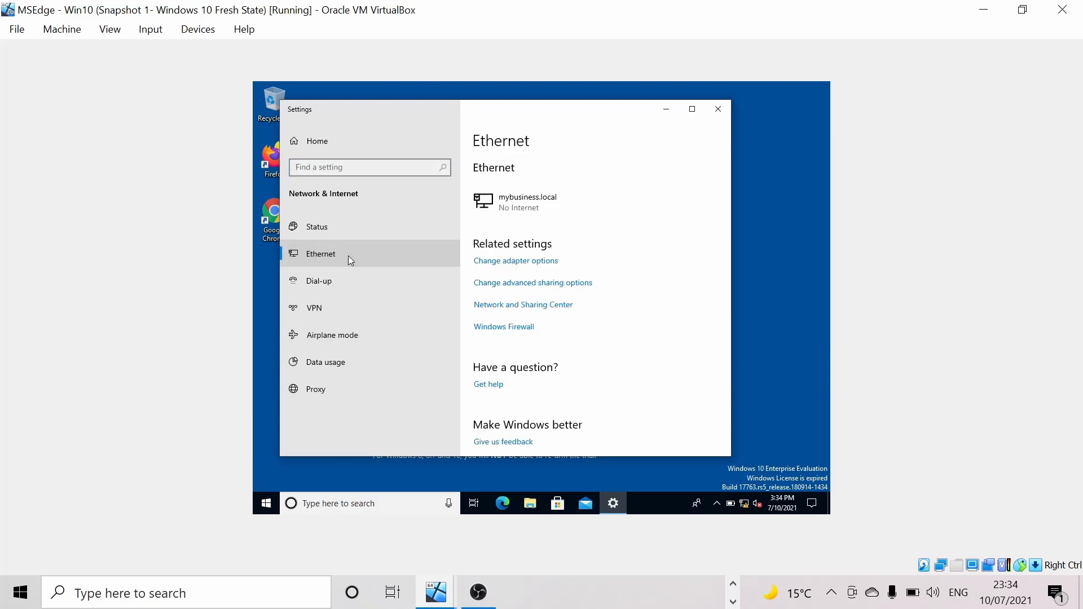
left_click(497, 266)
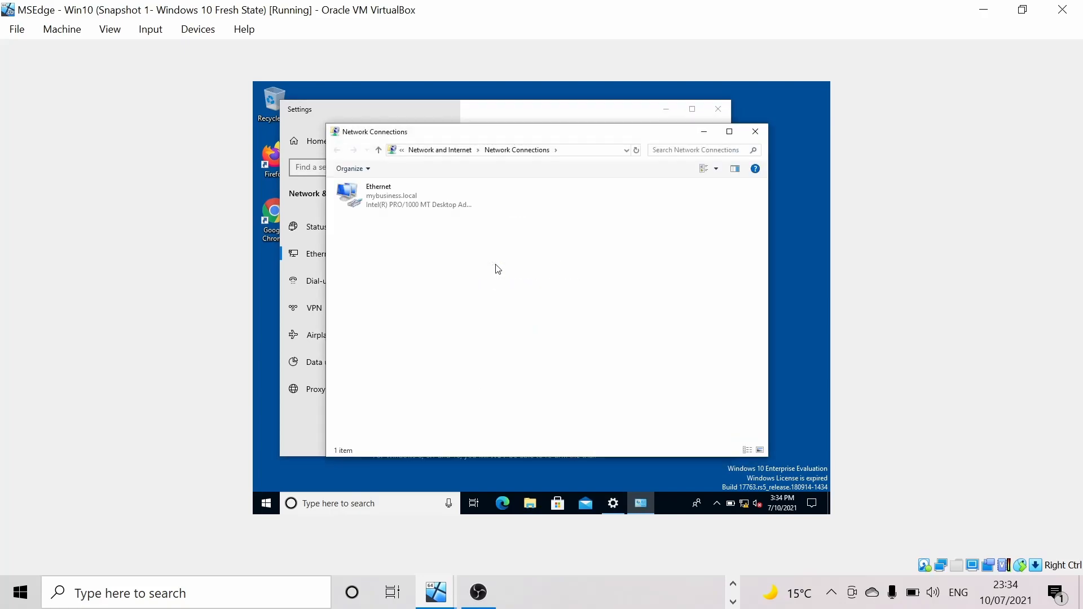
right_click(387, 200)
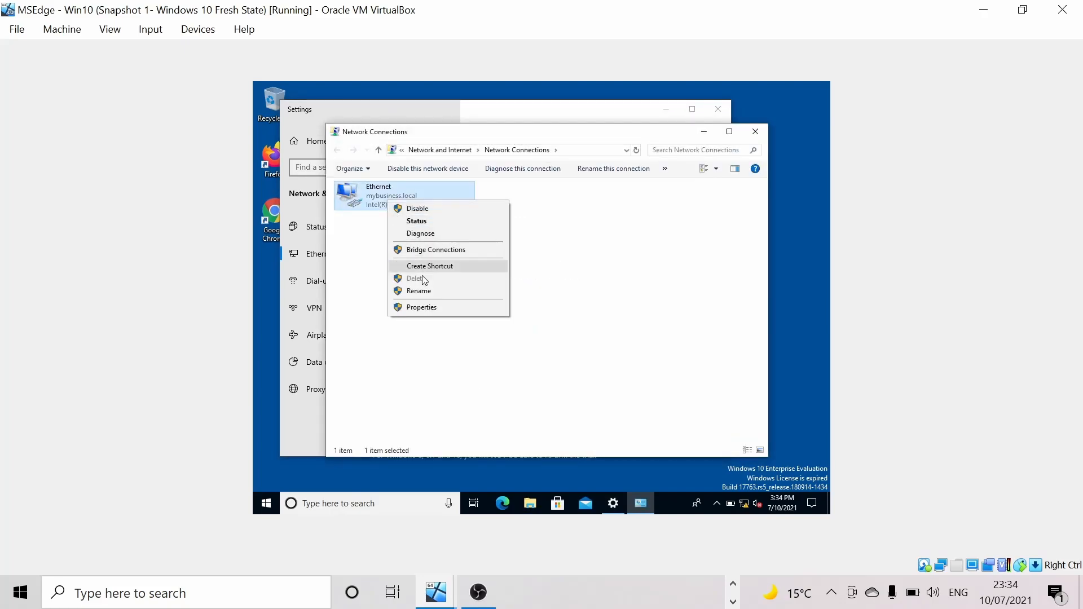
left_click(431, 310)
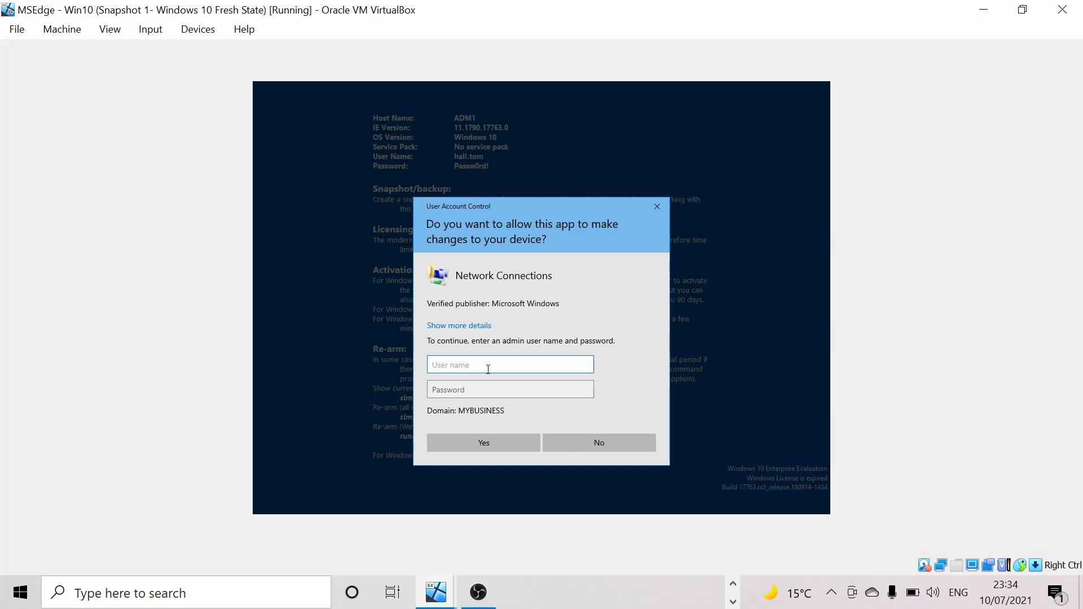
- Submit the domain user's user name and password at the elevation prompt
key("Tab")
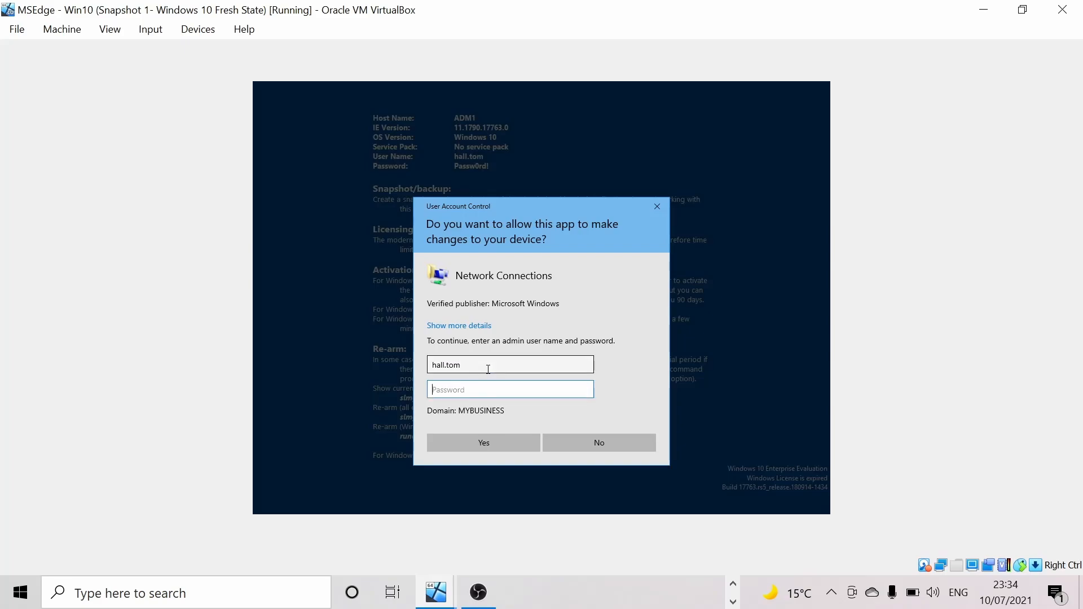
type("Passw")
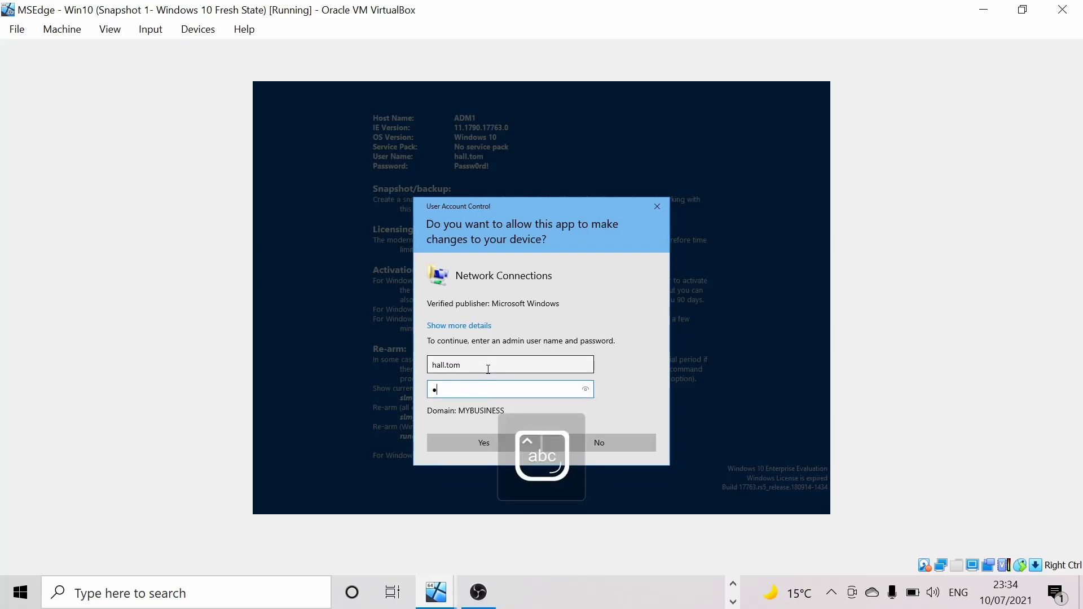
type("0rd")
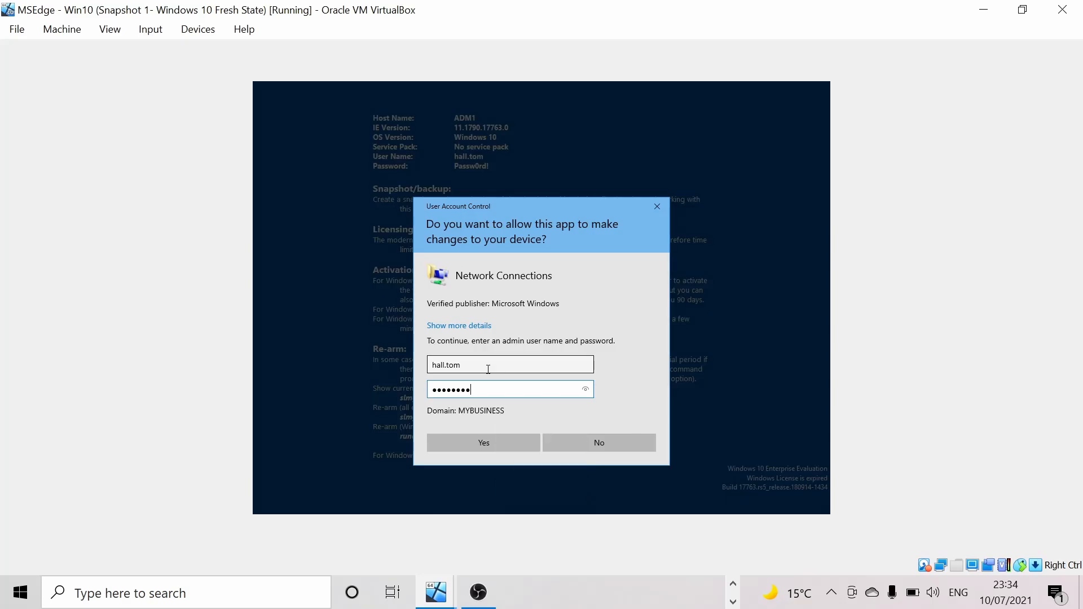
key("Return")
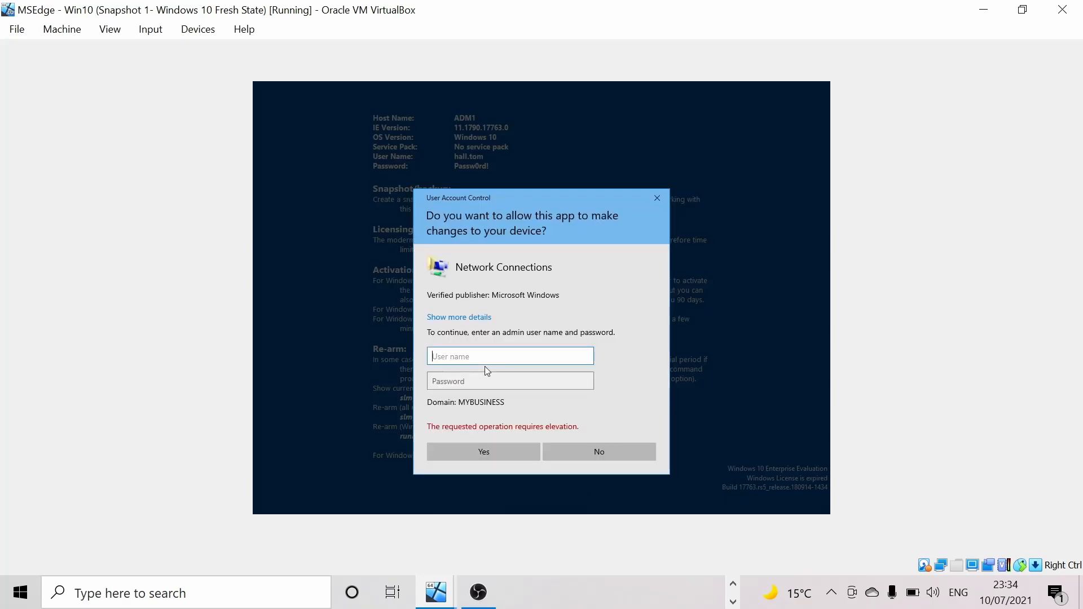
- Enter the 'administrator' user name and the administrator password in the prompt
type("administrator")
key("Tab")
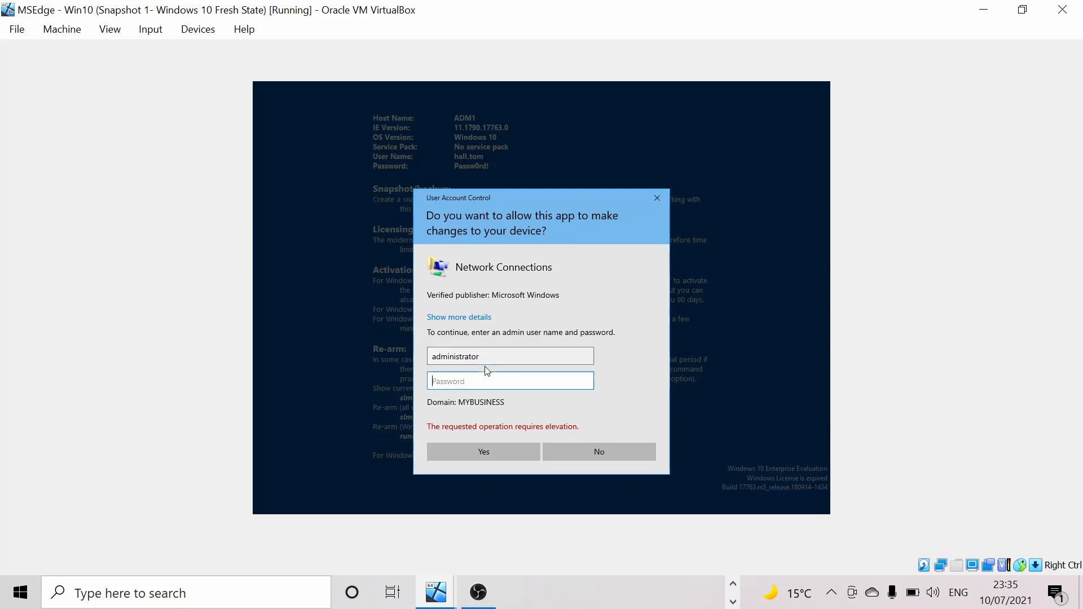
key("Caps_Lock")
type("•")
key("Caps_Lock")
type("••••0rd!")
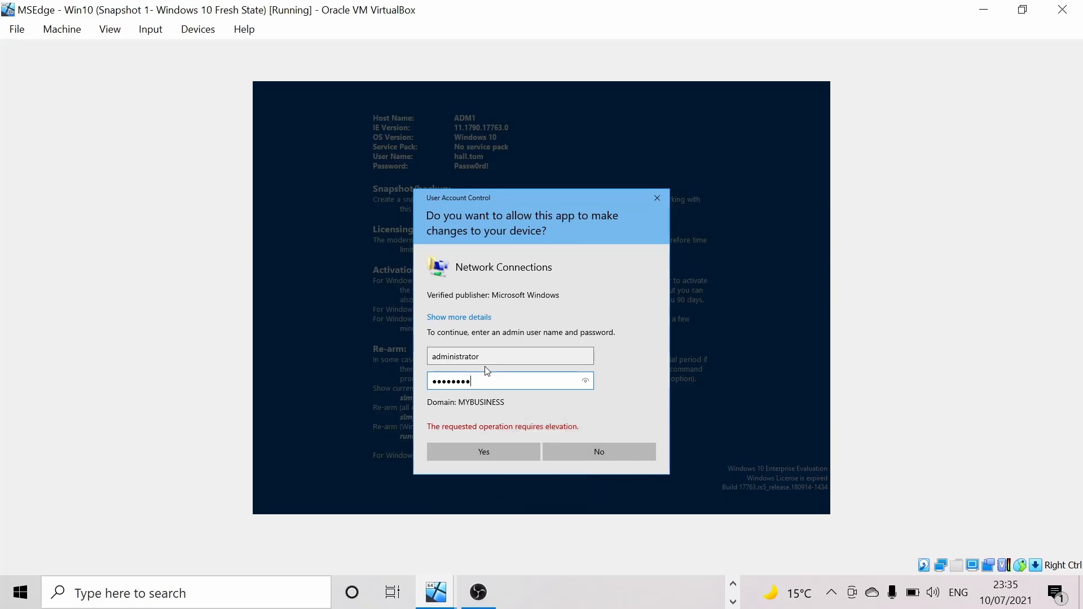
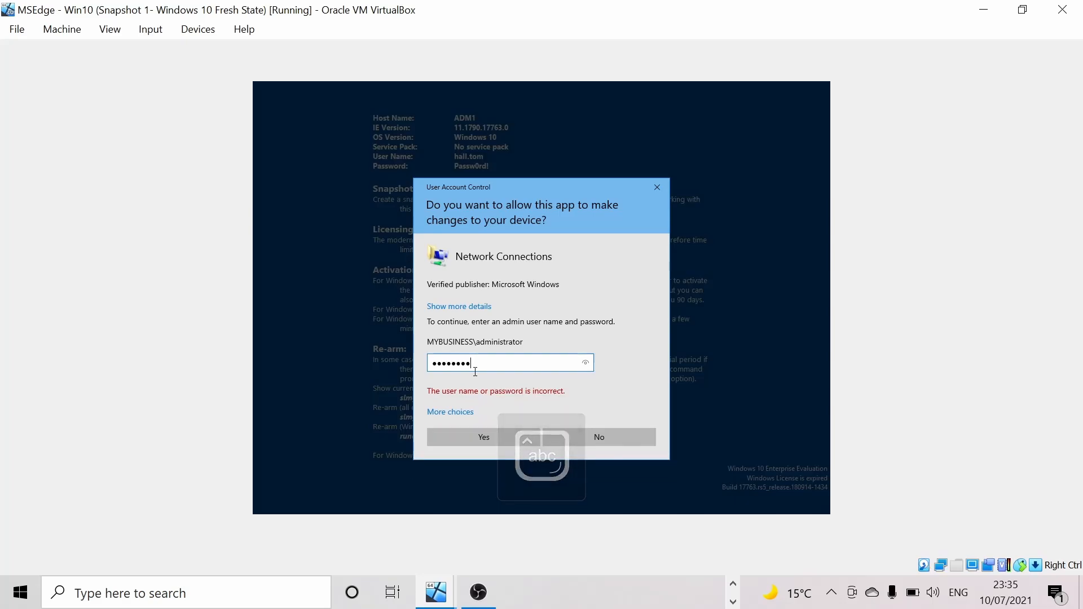
- Submit the re-entered domain administrator password to approve Network Connections
key("Return")
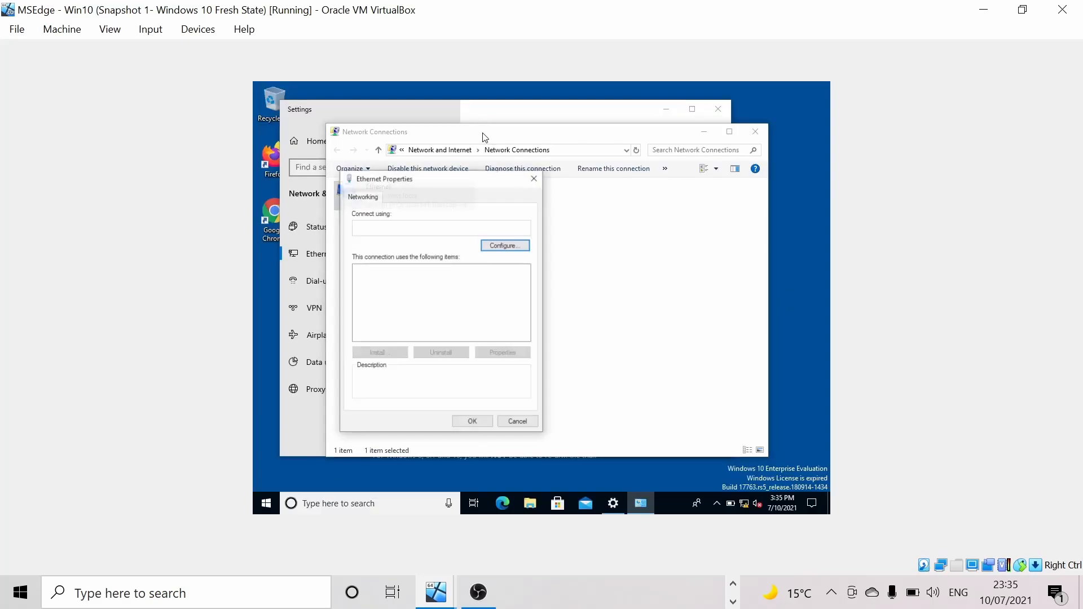
- Check the Ethernet IPv4 settings: 192.168.100.50, mask 255.255.255.0, DNS 192.168.100.10
left_click_drag(457, 181, 474, 178)
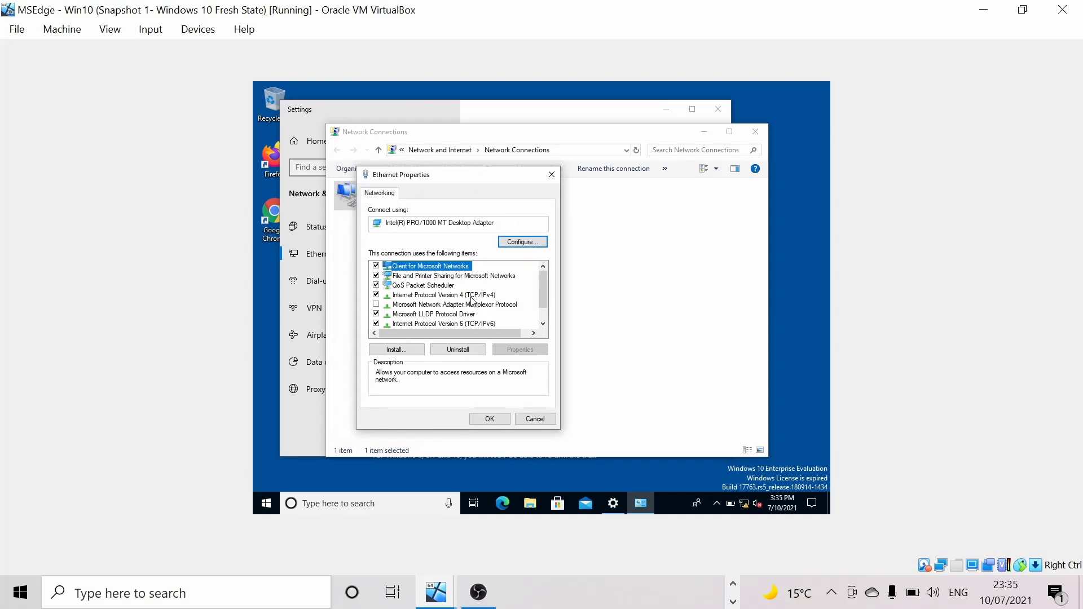
left_click(488, 298)
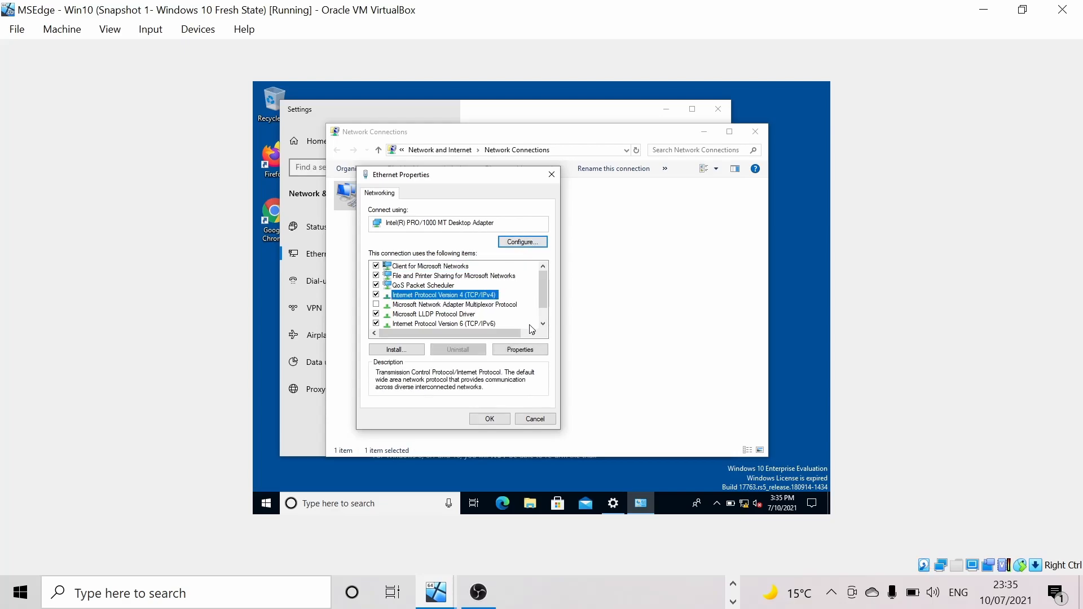
left_click(529, 351)
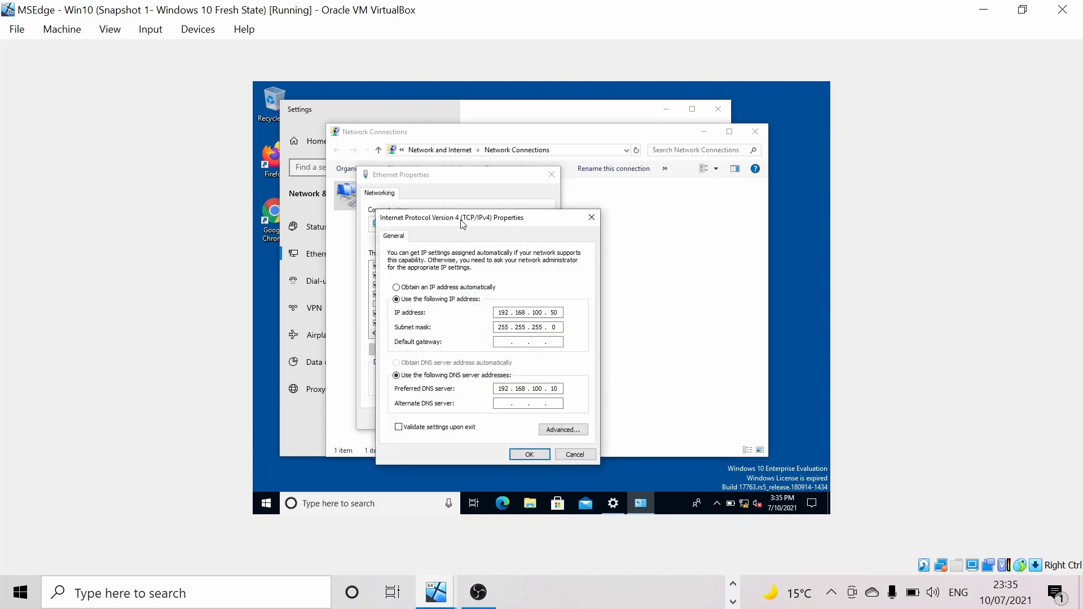
left_click_drag(462, 224, 492, 209)
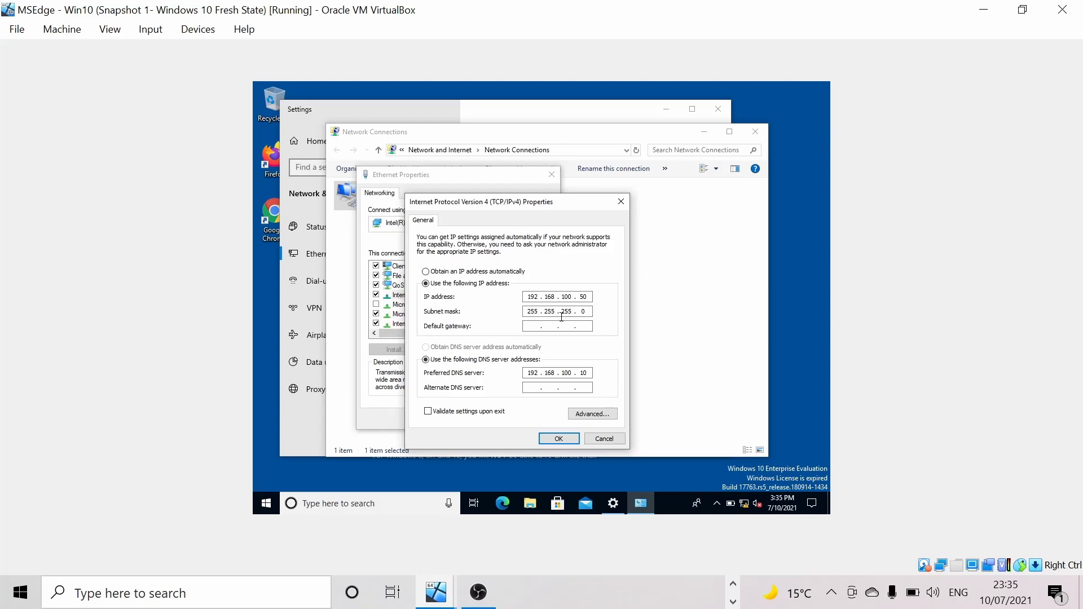
left_click(586, 316)
left_click_drag(496, 206, 478, 186)
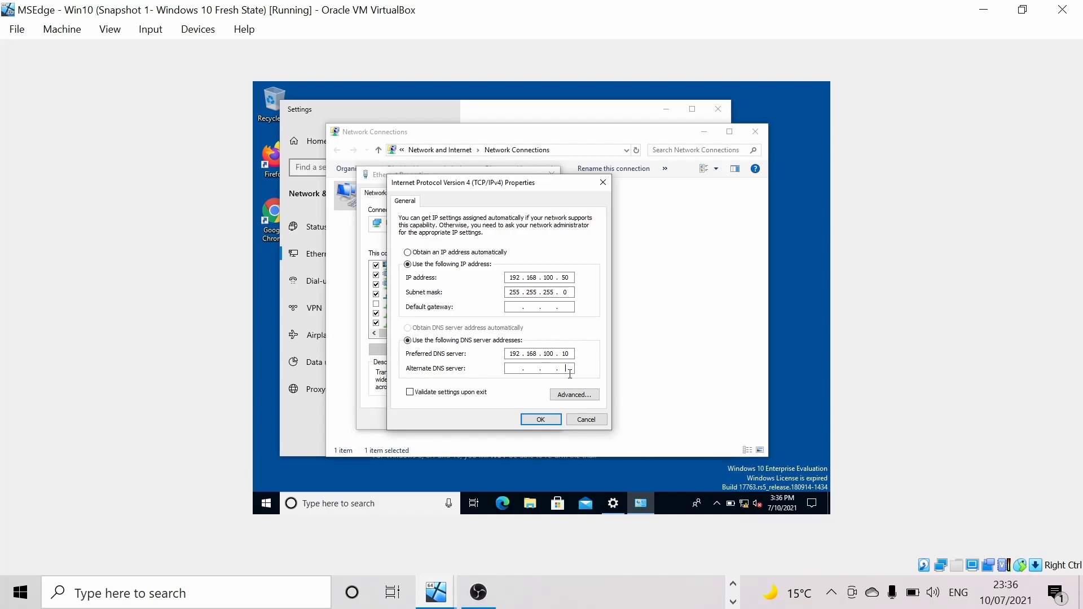
- Close the IPv4, Ethernet properties, Network Connections and Settings windows
left_click(544, 414)
left_click(489, 419)
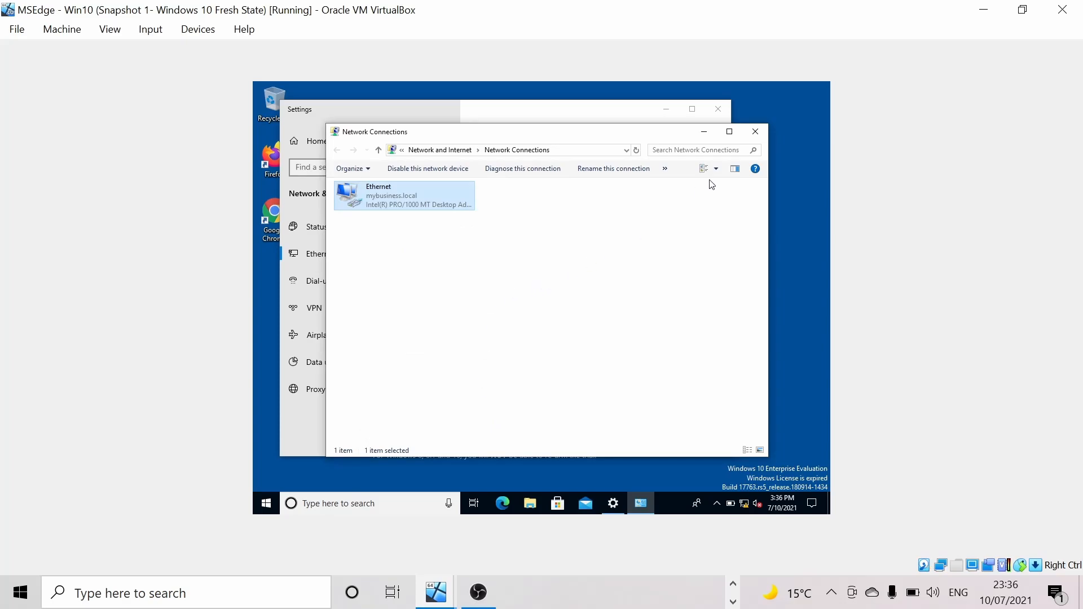
left_click(756, 131)
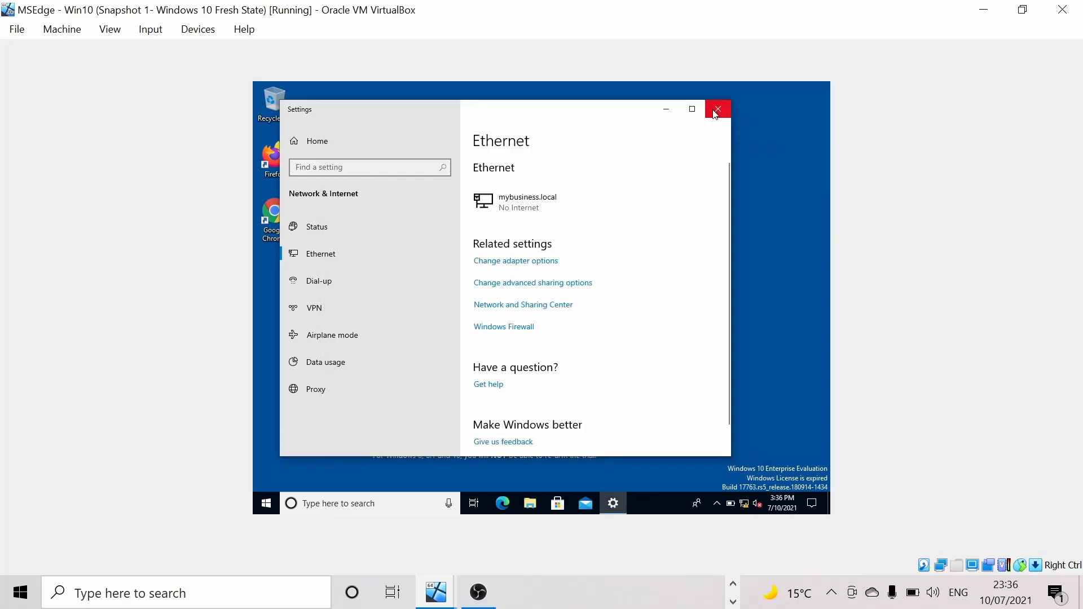
left_click(715, 113)
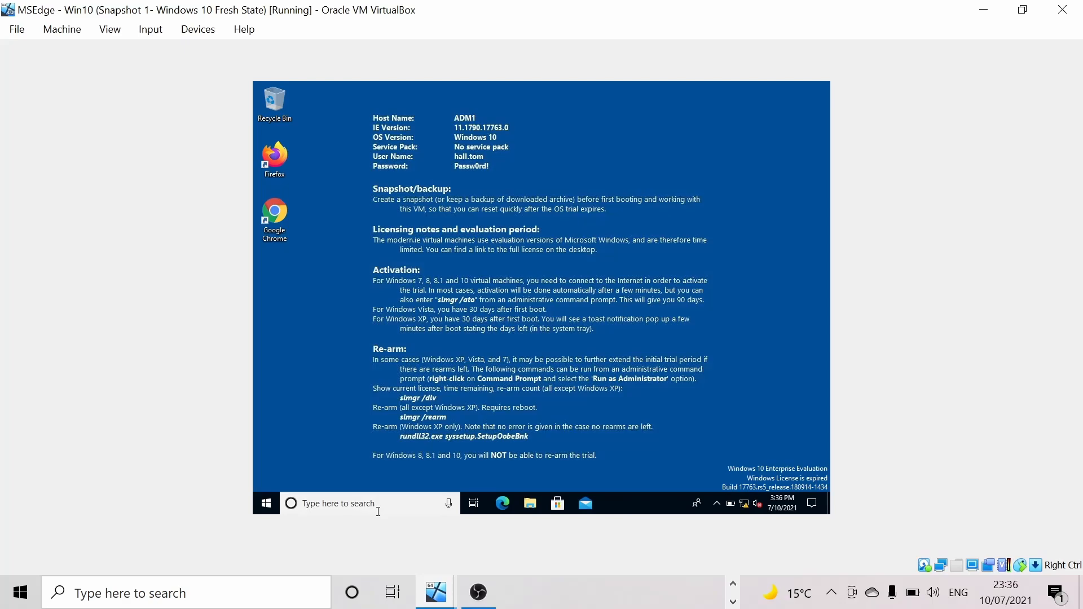
- Launch Command Prompt and run ipconfig to show the client's IP configuration
left_click(378, 511)
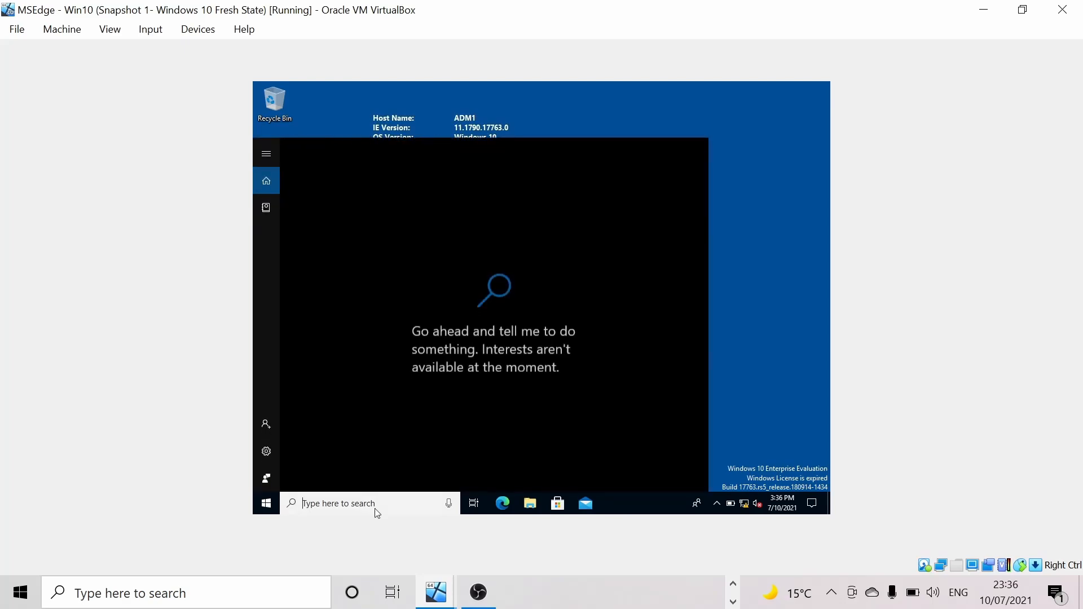
type("cmd")
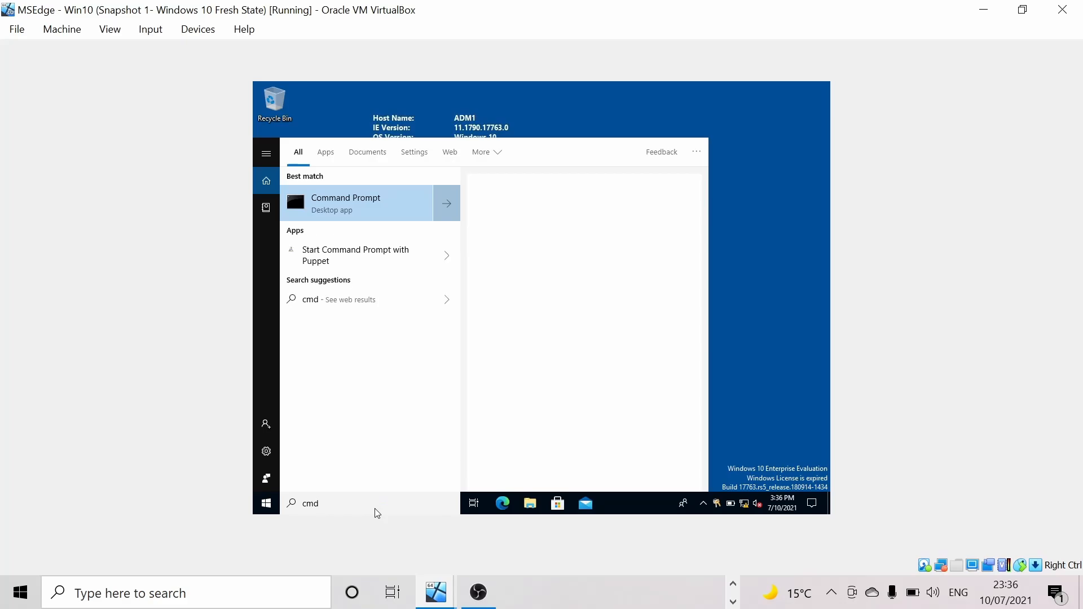
left_click(355, 213)
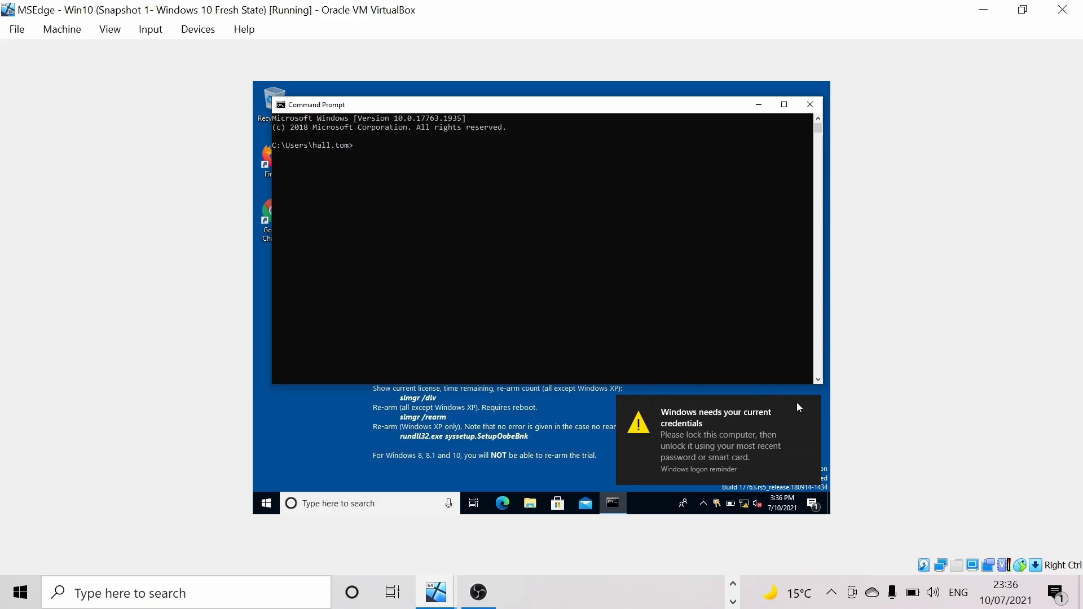
left_click(813, 405)
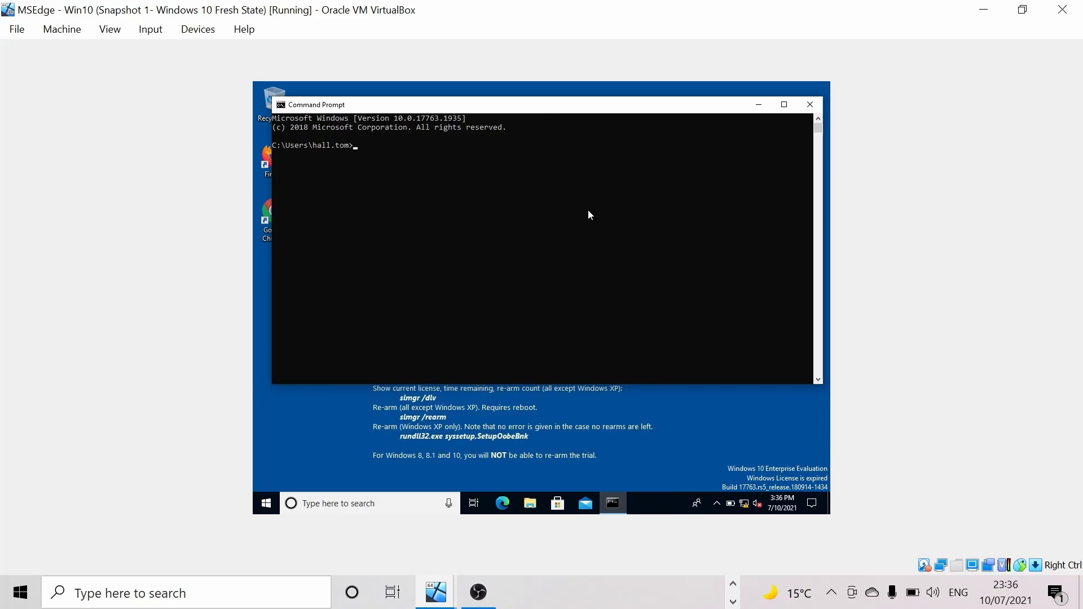
type("pconfig")
key("Return")
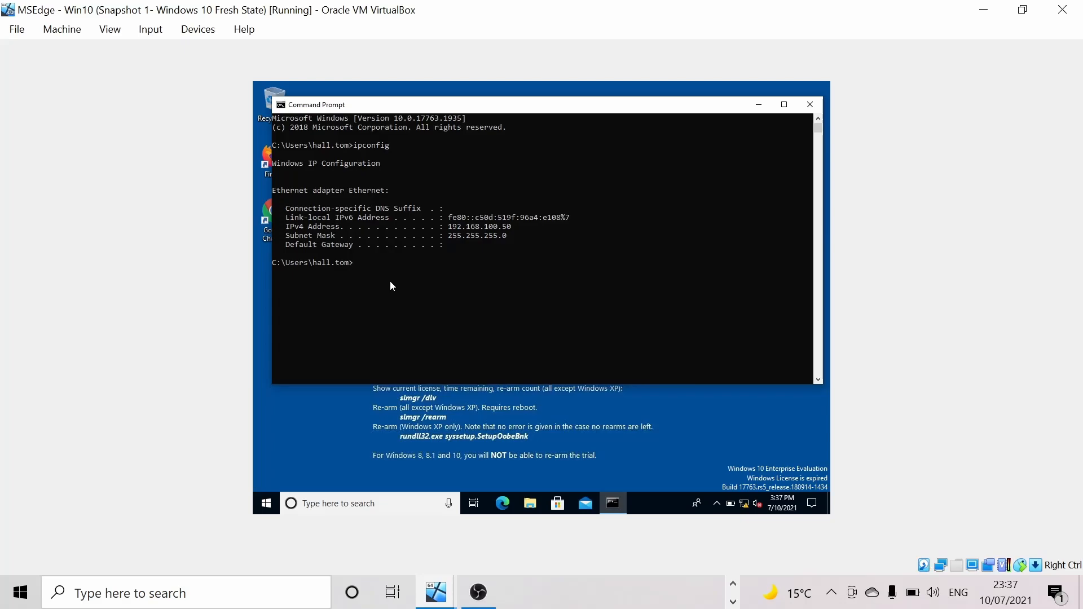
- Ping 192.168.100.10 and server1 over IPv4, then close Command Prompt
type("ping 192.168")
type(".100.10")
key("Return")
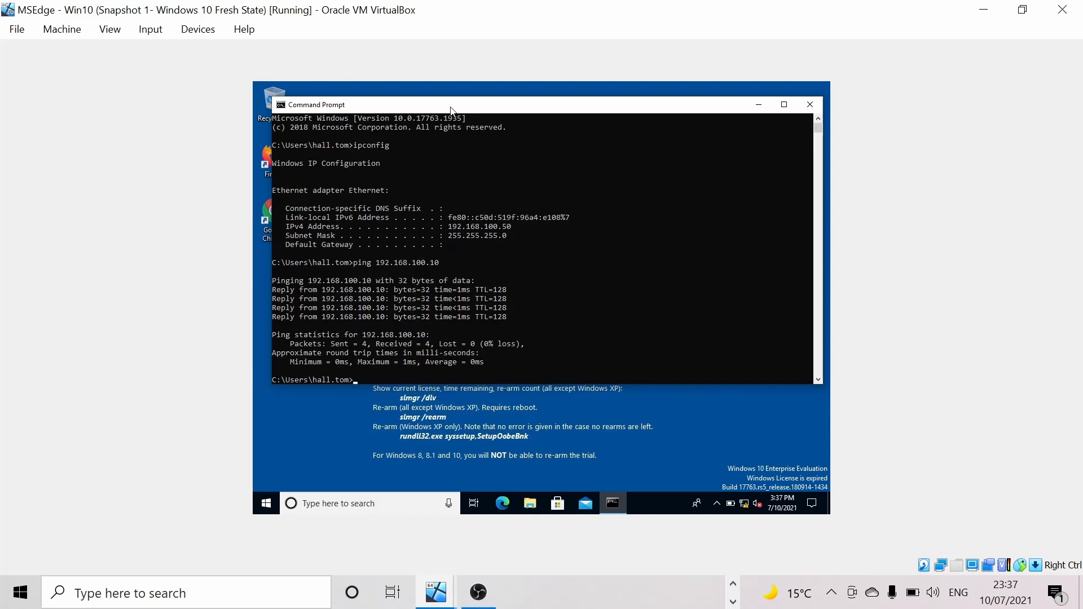
type("ing -4 server1")
key("Return")
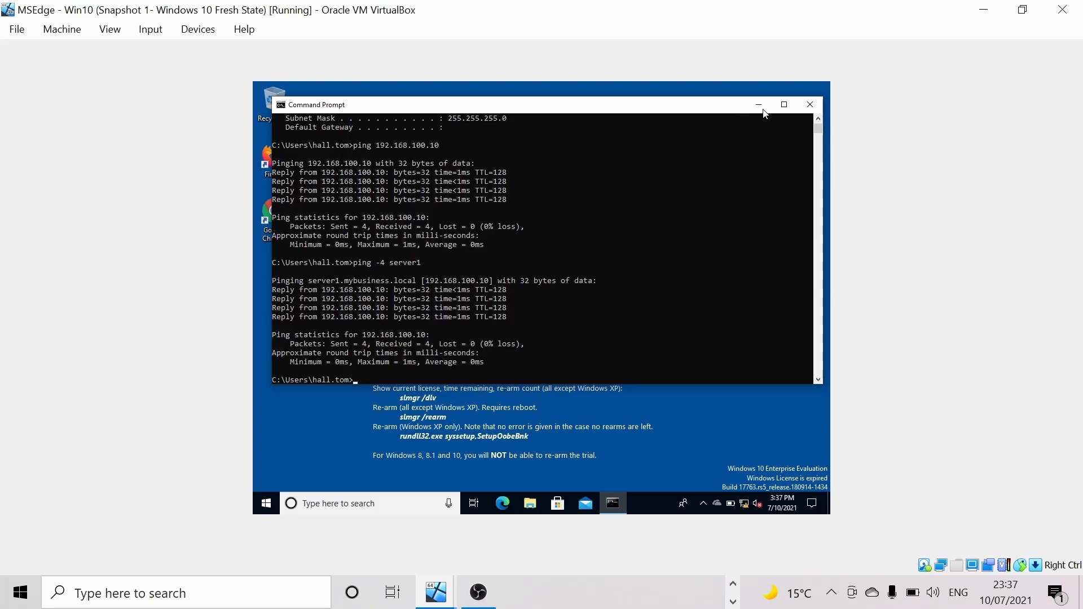
left_click(810, 104)
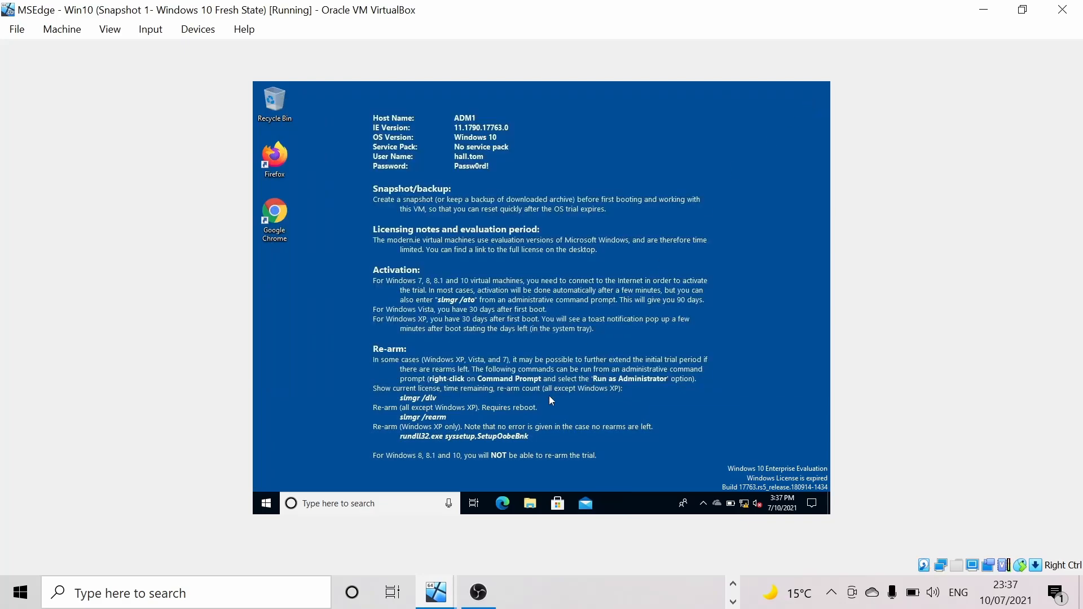
- Show ADM1's System page from This PC and begin changing its computer settings
left_click(538, 506)
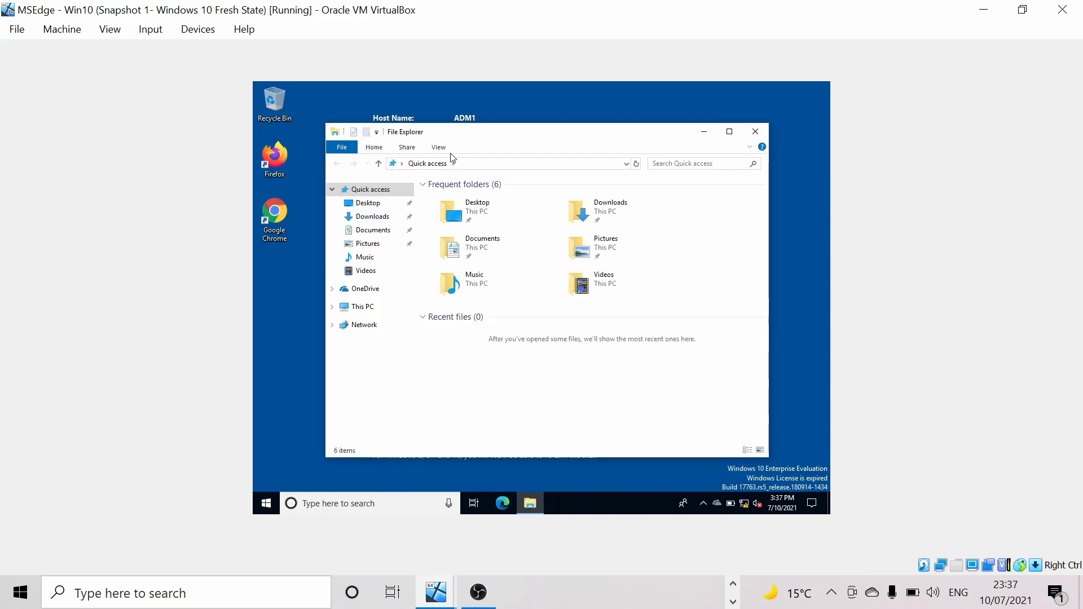
double_click(476, 136)
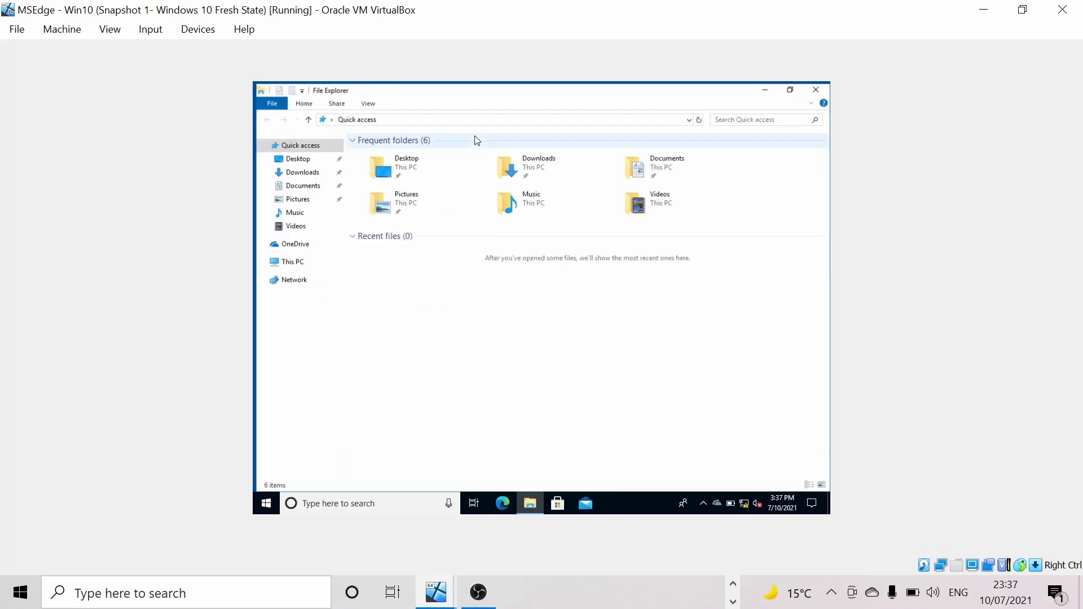
left_click(292, 261)
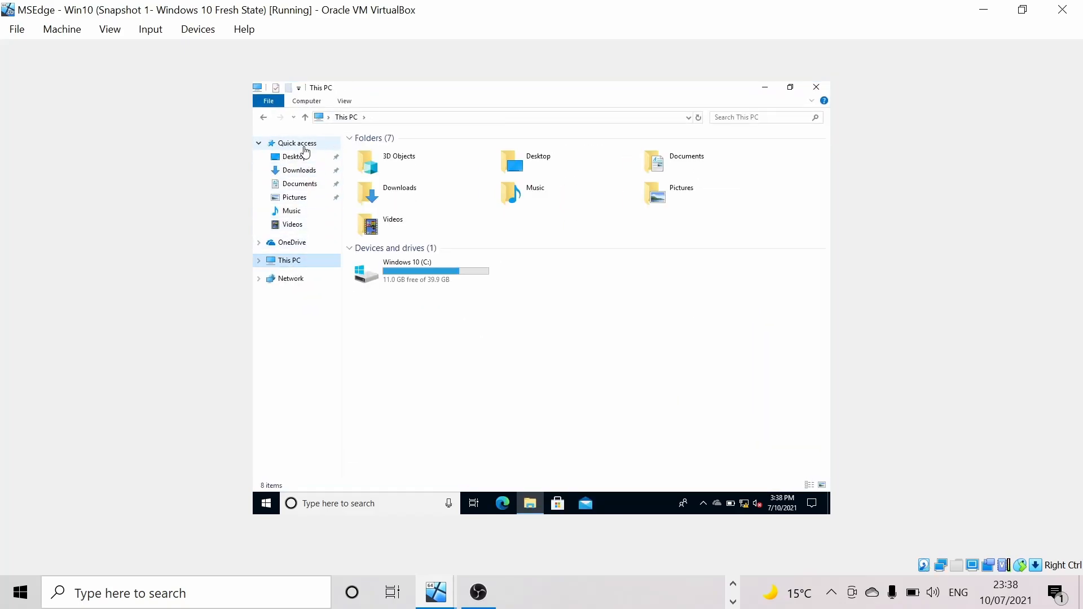
left_click(276, 87)
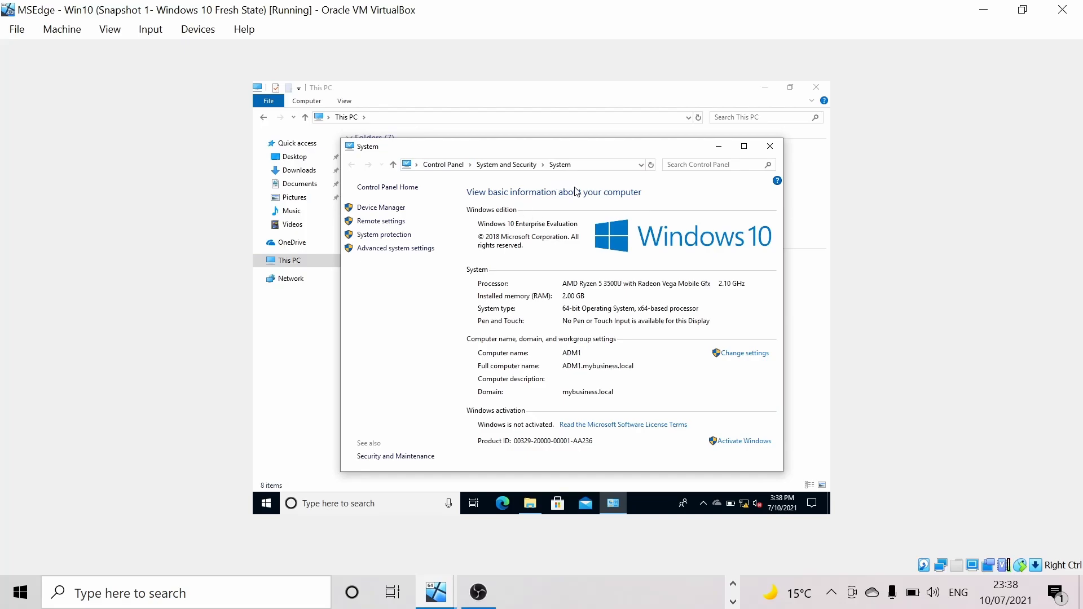
left_click_drag(559, 150, 544, 134)
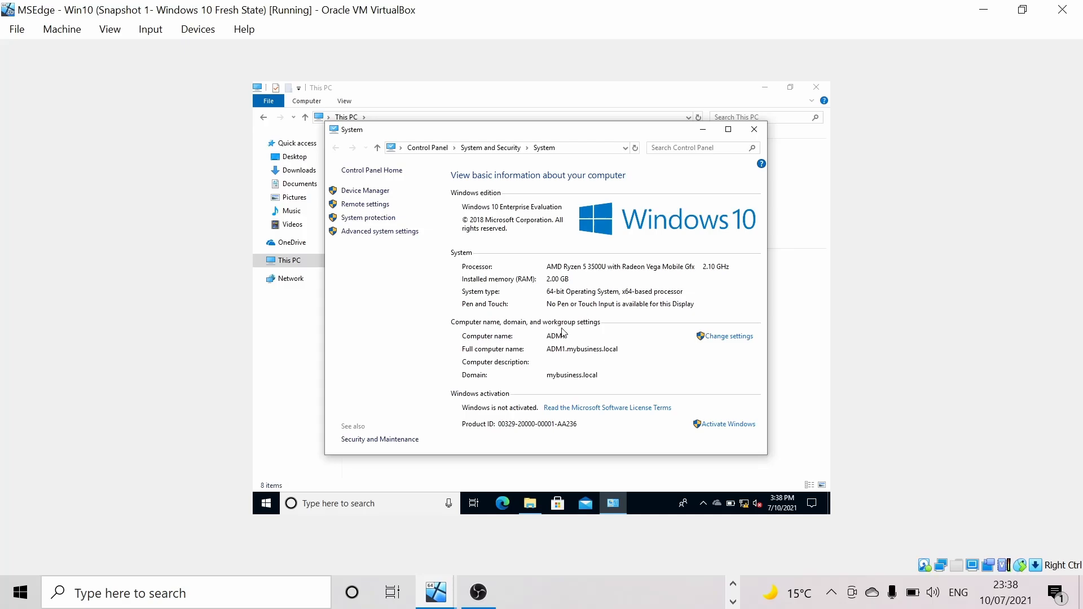
left_click(725, 339)
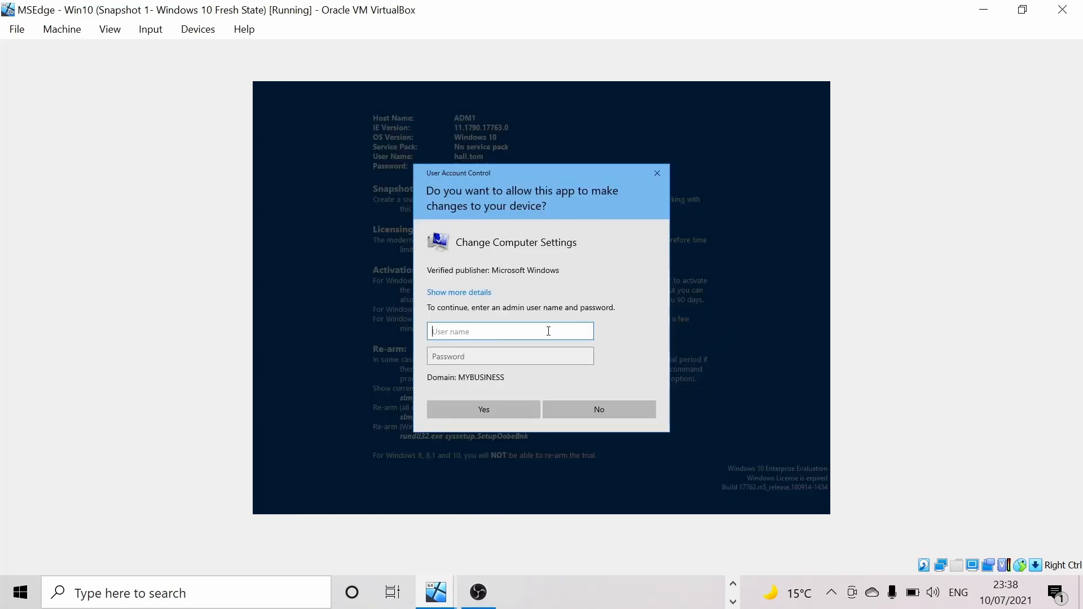
- Authorise the change with the 'administrator' user name and its password
type("administrator")
key("Tab")
key("Caps_Lock")
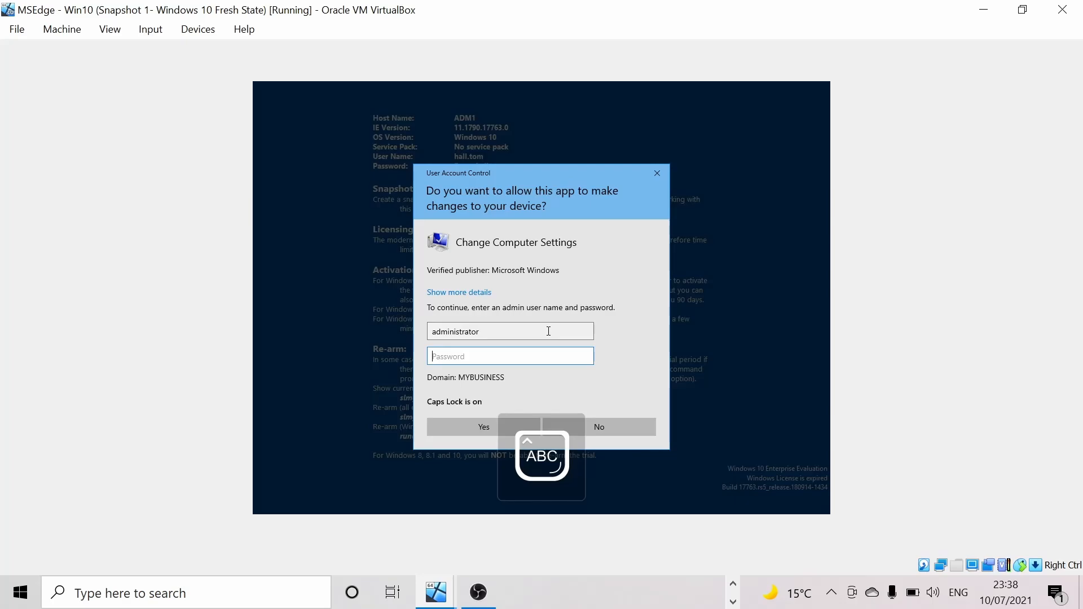
type("*")
key("Caps_Lock")
type("******")
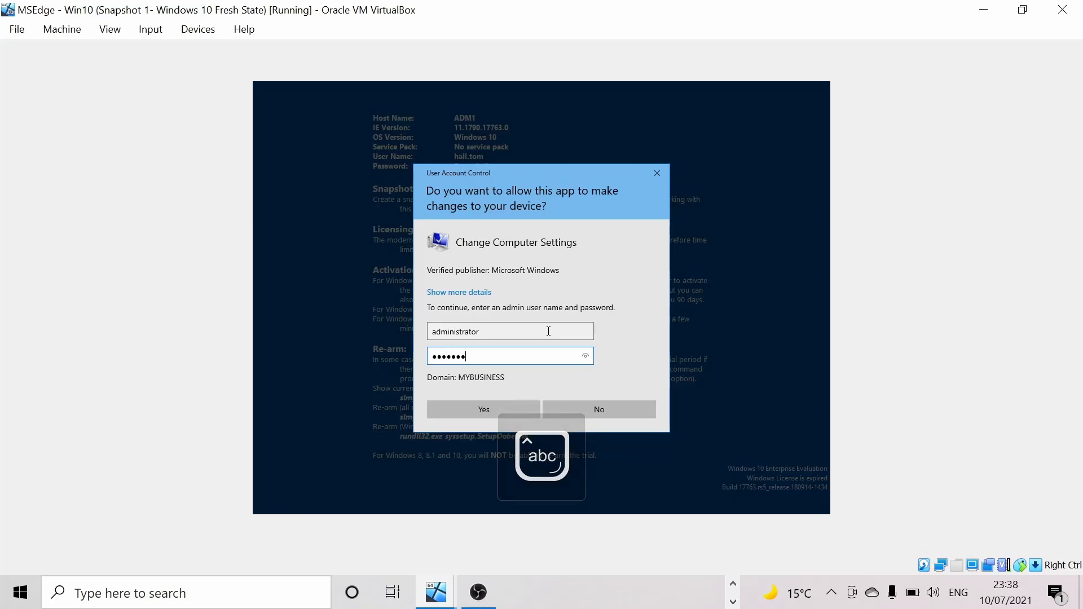
key("Return")
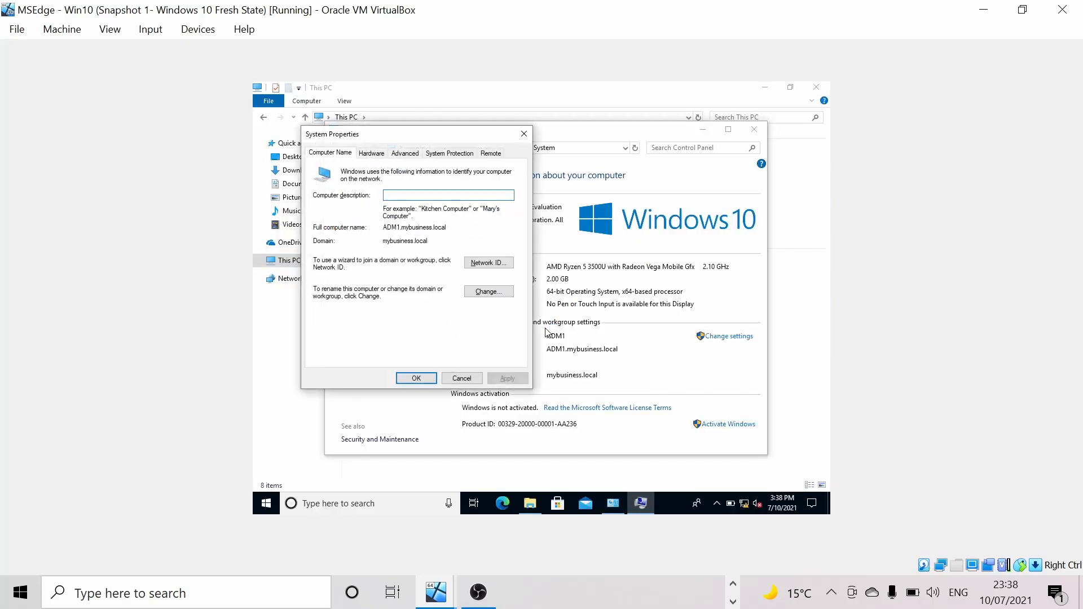
- Open the computer name and domain dialog to review ADM1 in mybusiness.local
left_click_drag(416, 137, 434, 138)
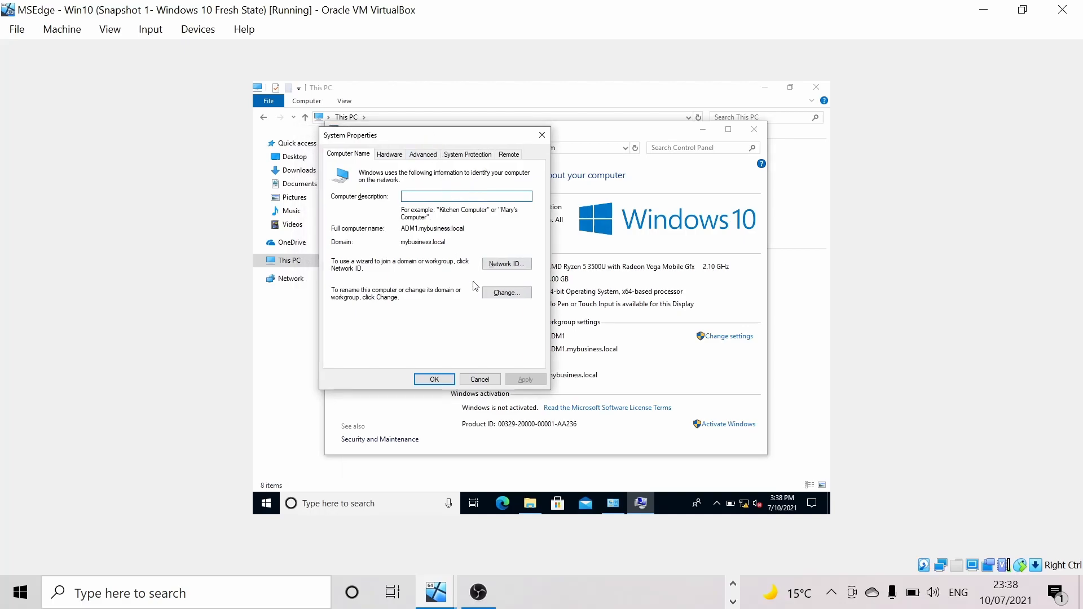
left_click(506, 298)
left_click(506, 293)
left_click_drag(393, 156, 426, 165)
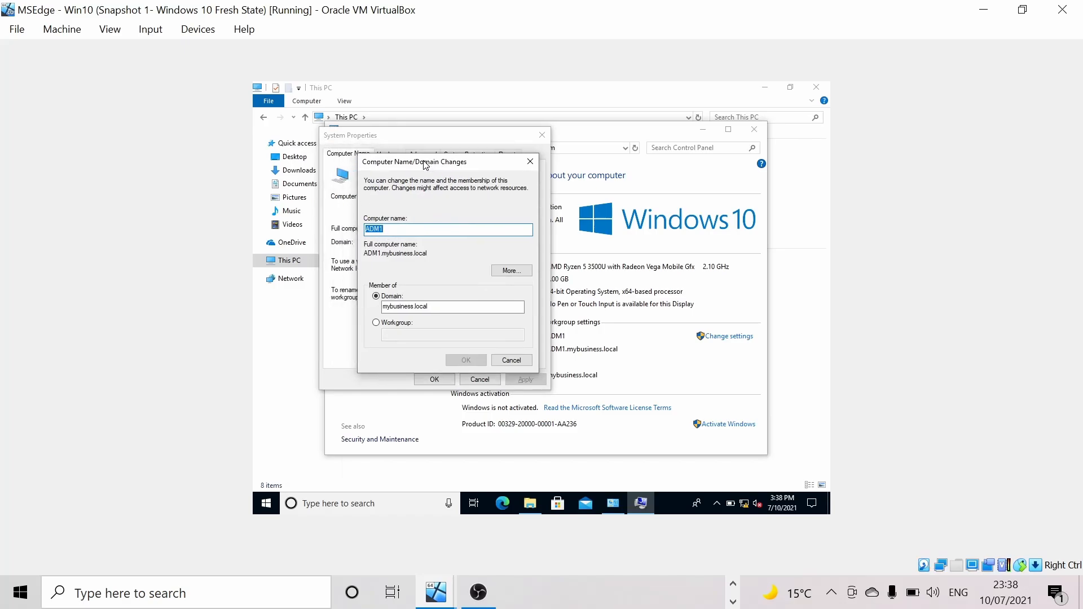
left_click(389, 230)
left_click(390, 310)
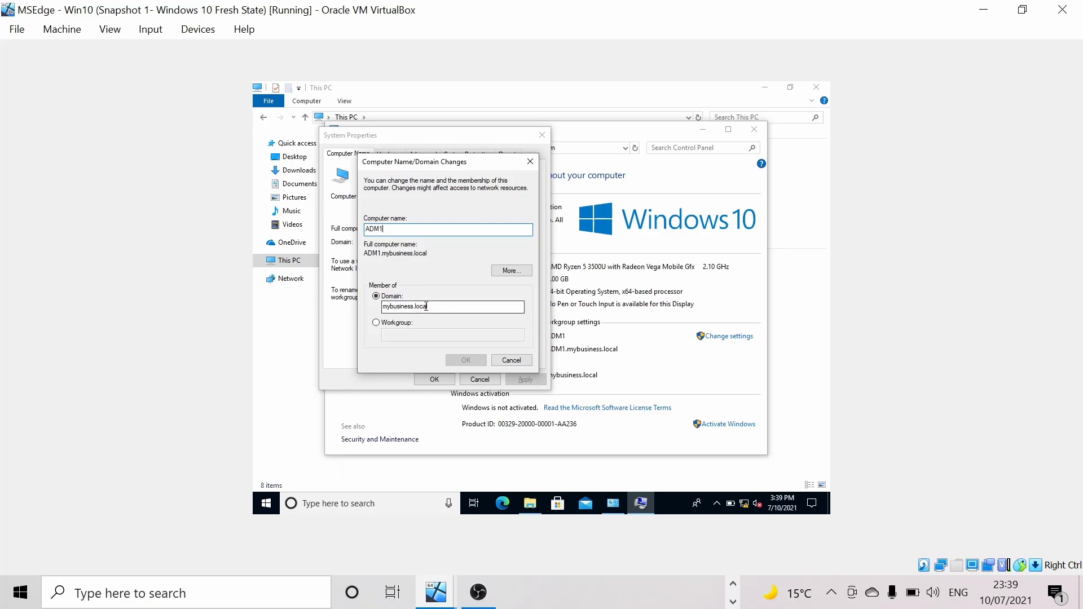
double_click(406, 306)
left_click(429, 308)
double_click(446, 308)
left_click(455, 309)
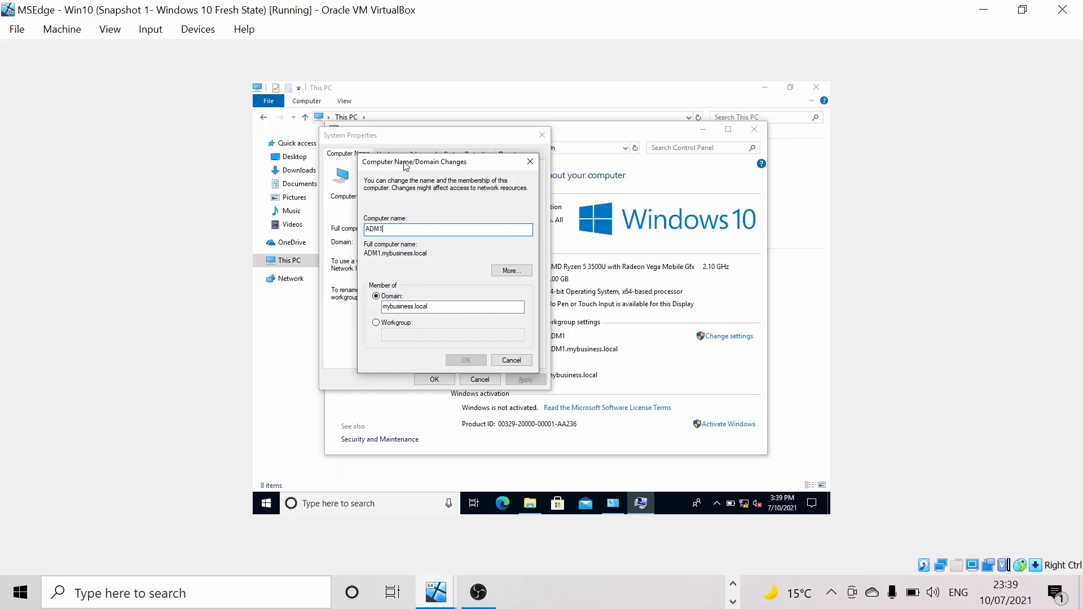
- Cancel the name/domain dialog and close System Properties and the System window
left_click(511, 361)
left_click(481, 379)
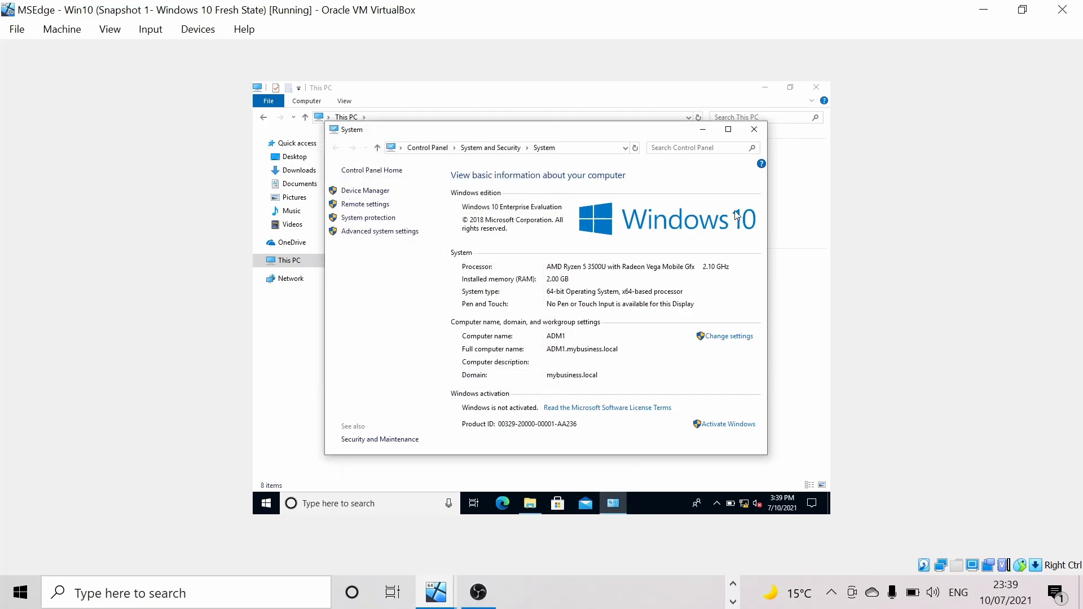
left_click(755, 129)
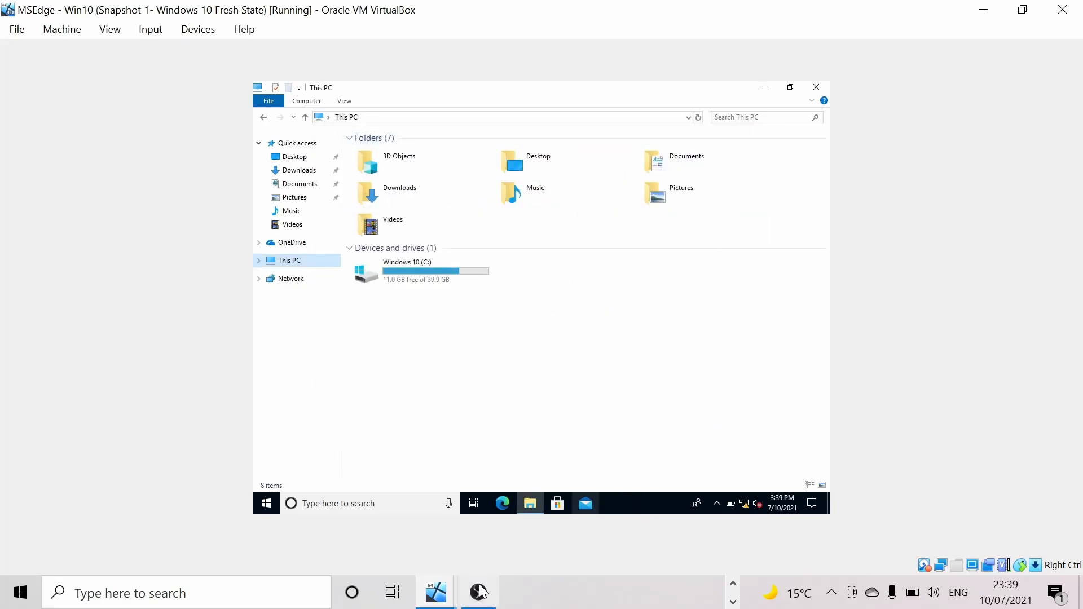
- Switch to the Windows Server 2019 VM and sign in as Administrator
left_click(436, 592)
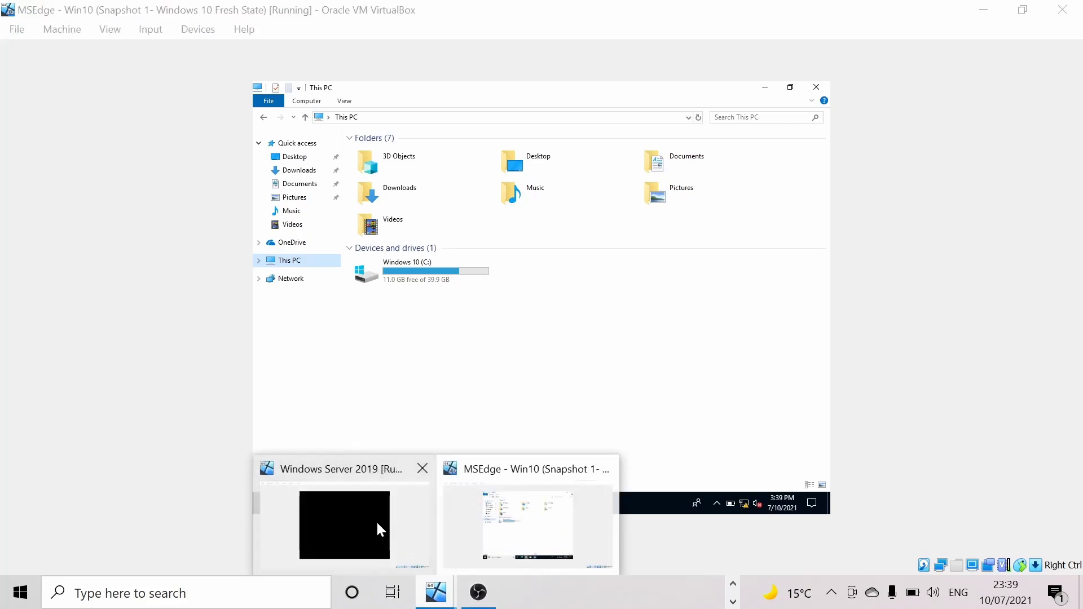
left_click(380, 529)
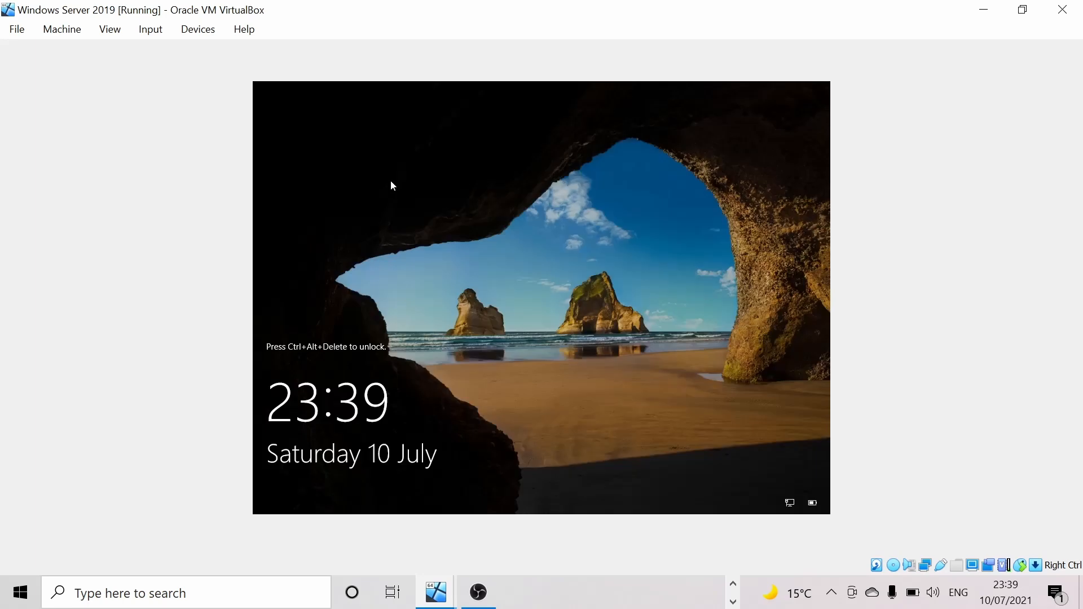
left_click(151, 31)
mouse_move(161, 49)
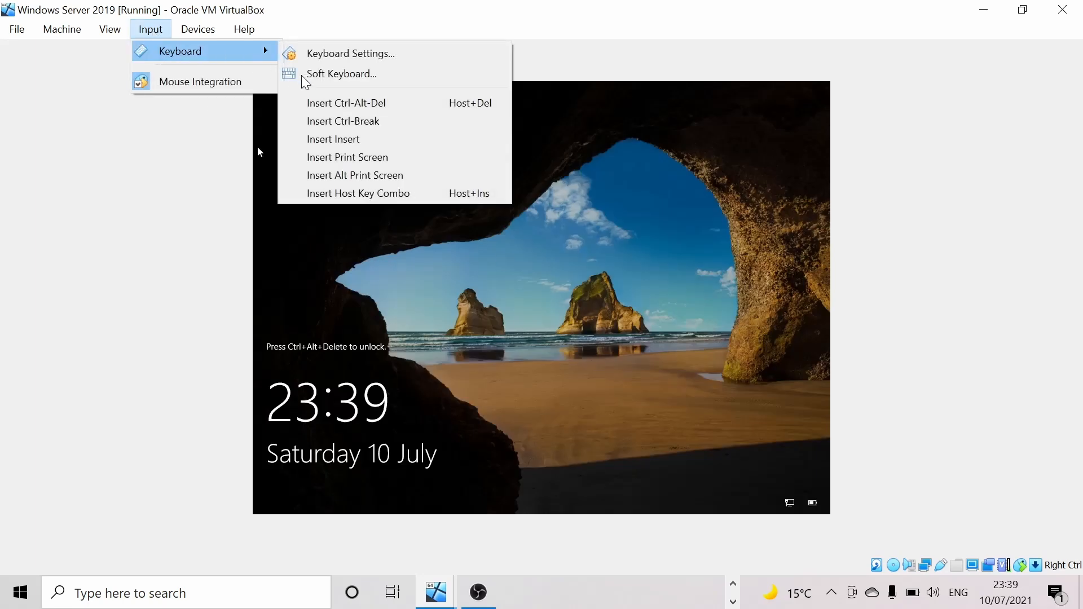
left_click(339, 104)
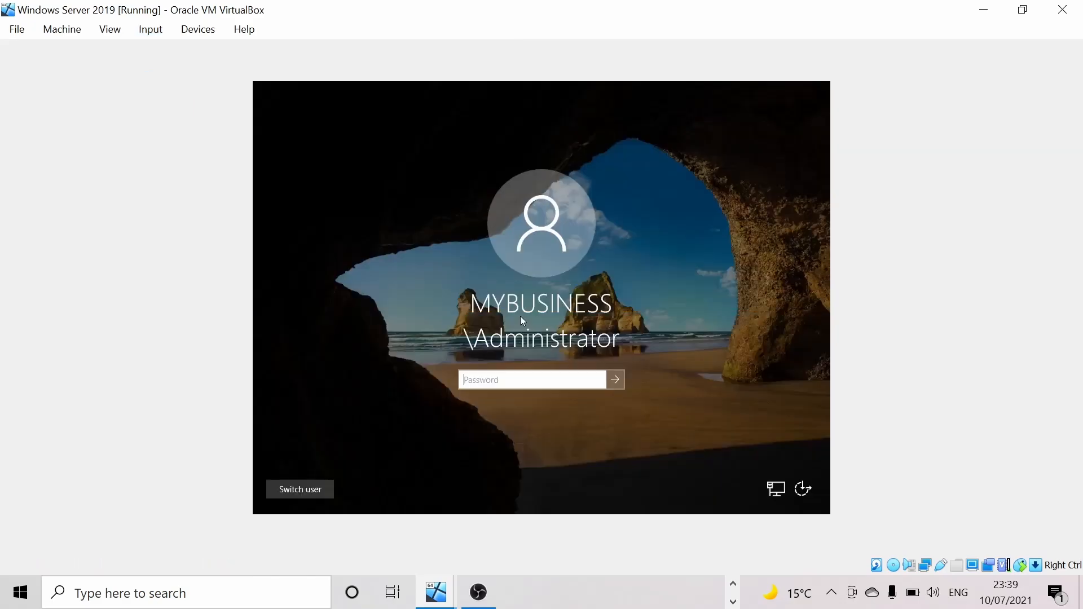
type("•••••")
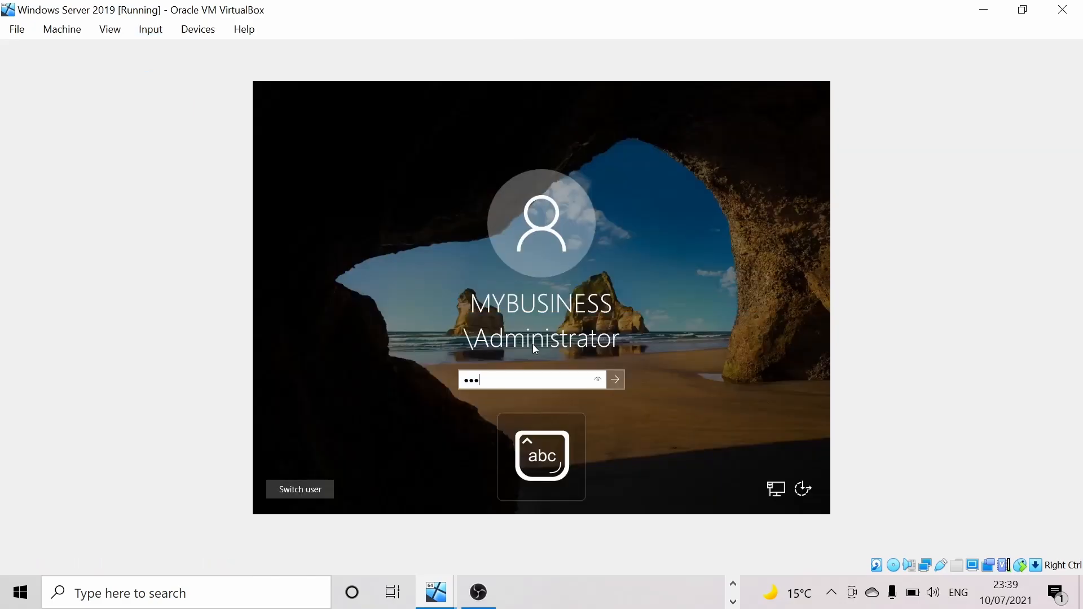
type("•••")
key("Return")
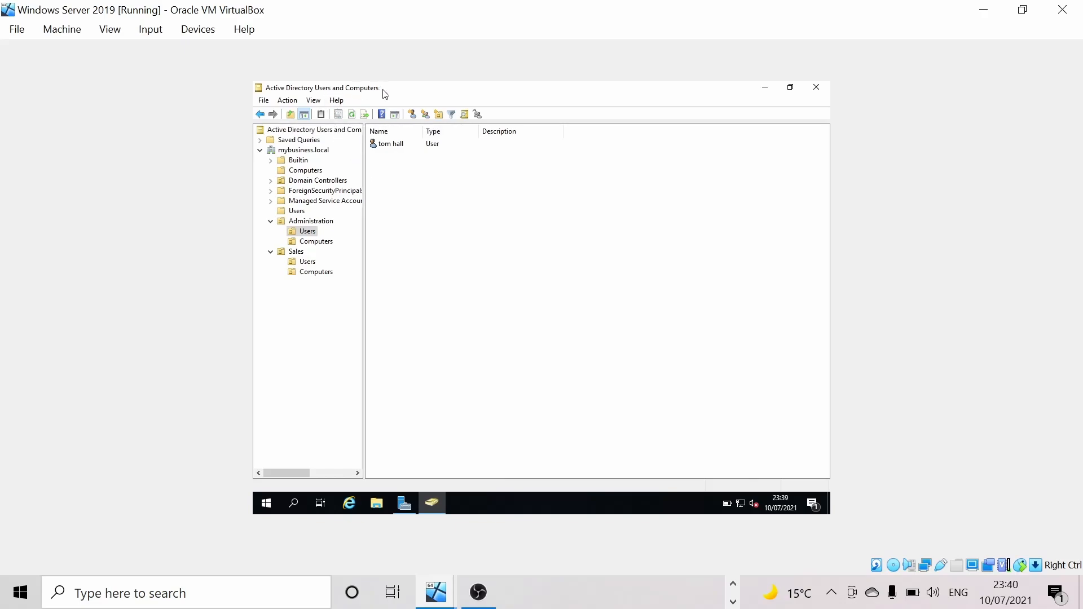
- Move computer ADM1 from Computers into Administration > Computers, confirming the move
left_click(310, 173)
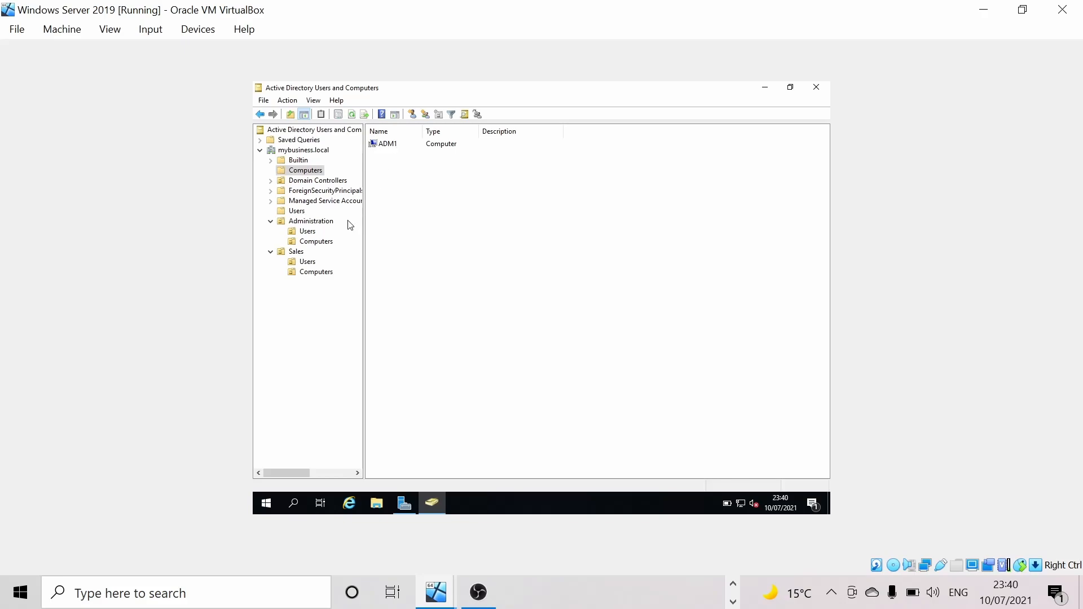
left_click(403, 148)
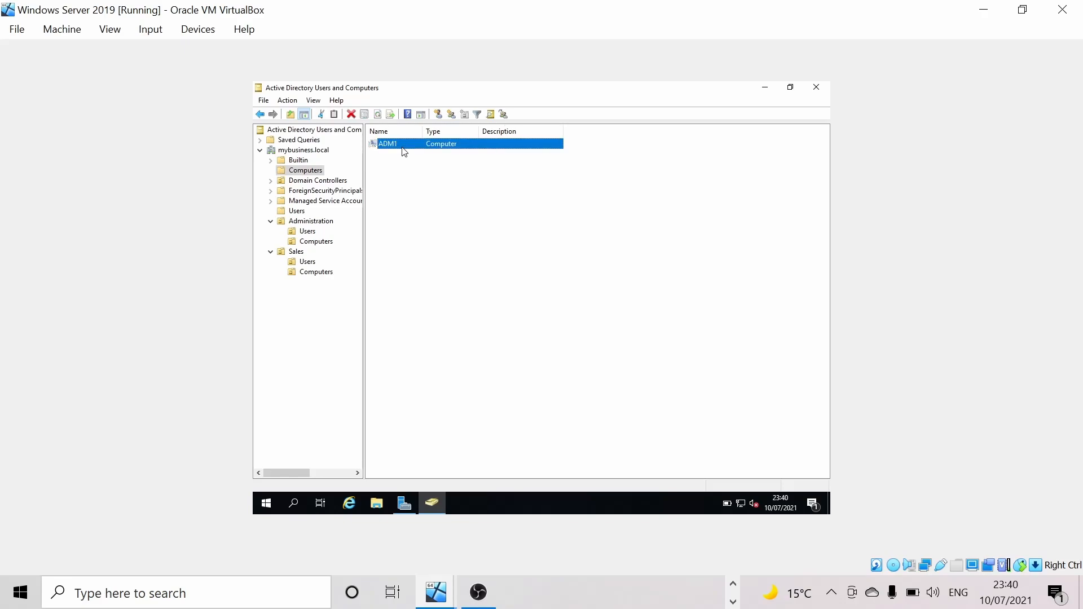
left_click(313, 241)
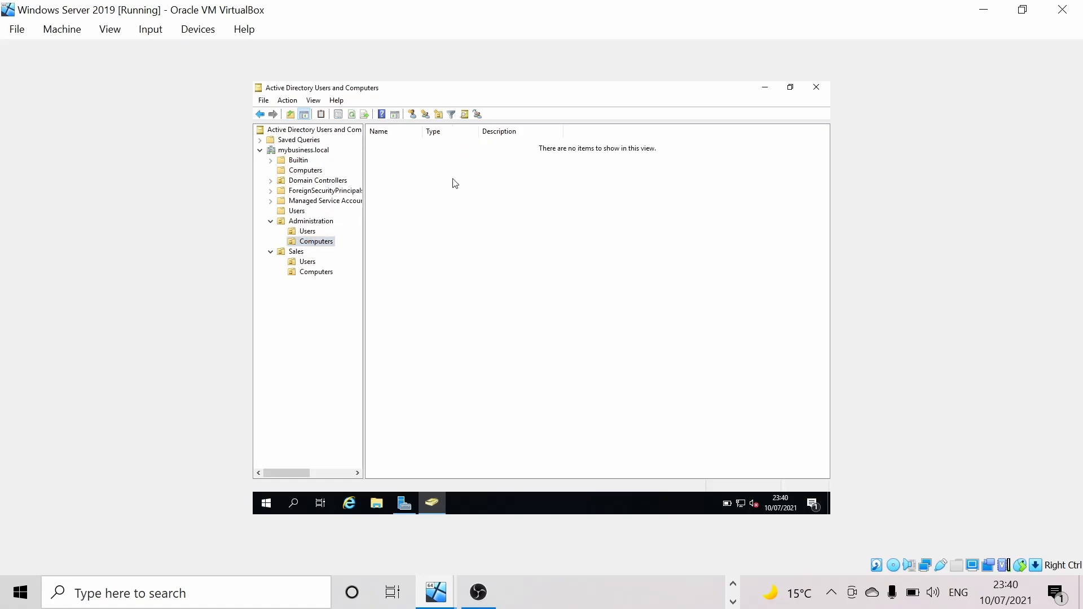
key("ctrl+v")
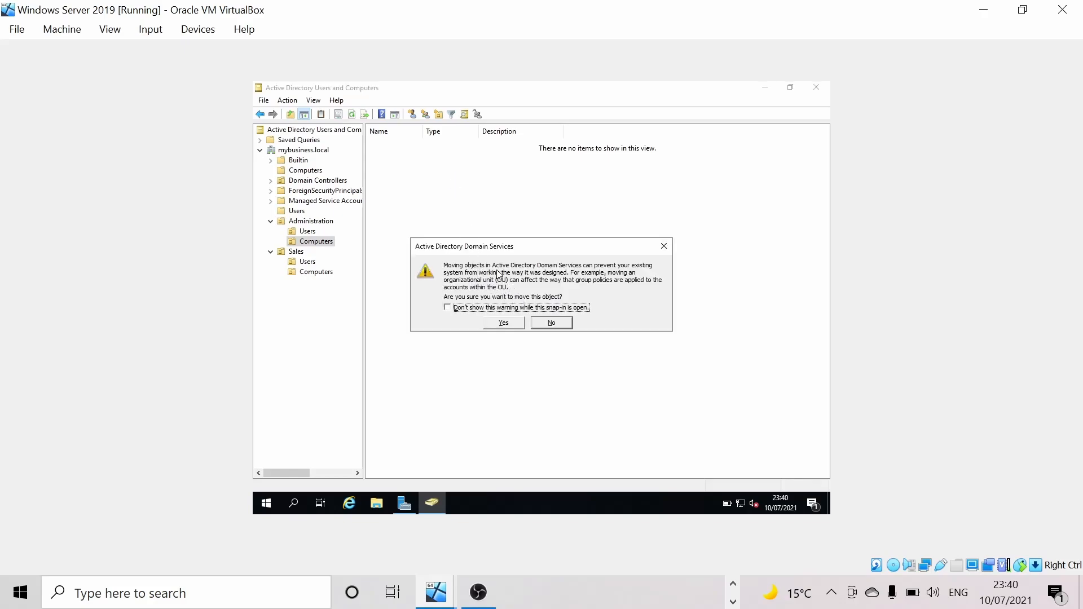
left_click(501, 324)
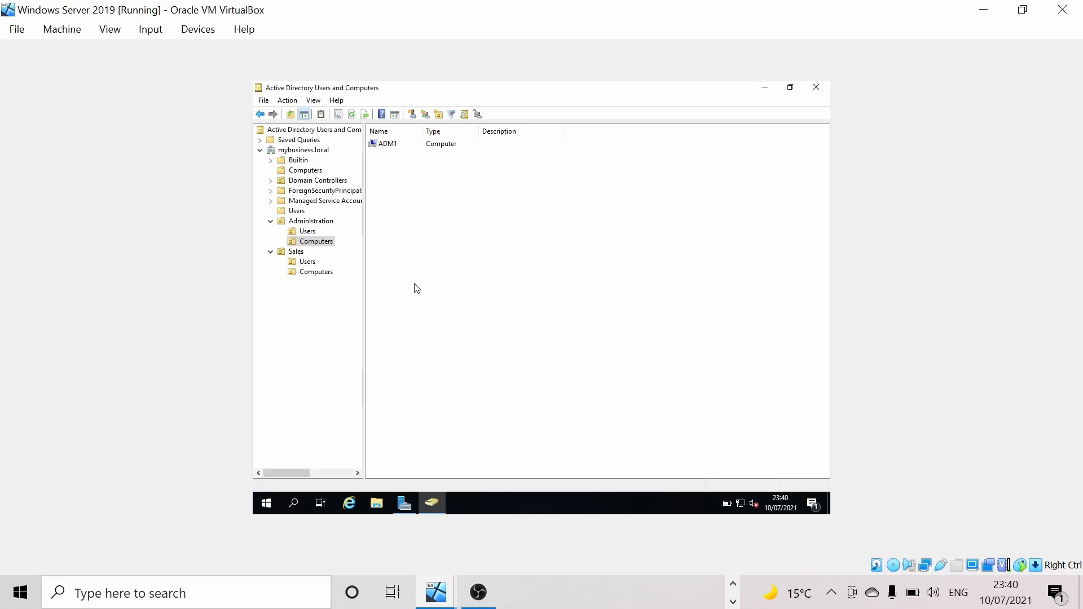
left_click(309, 172)
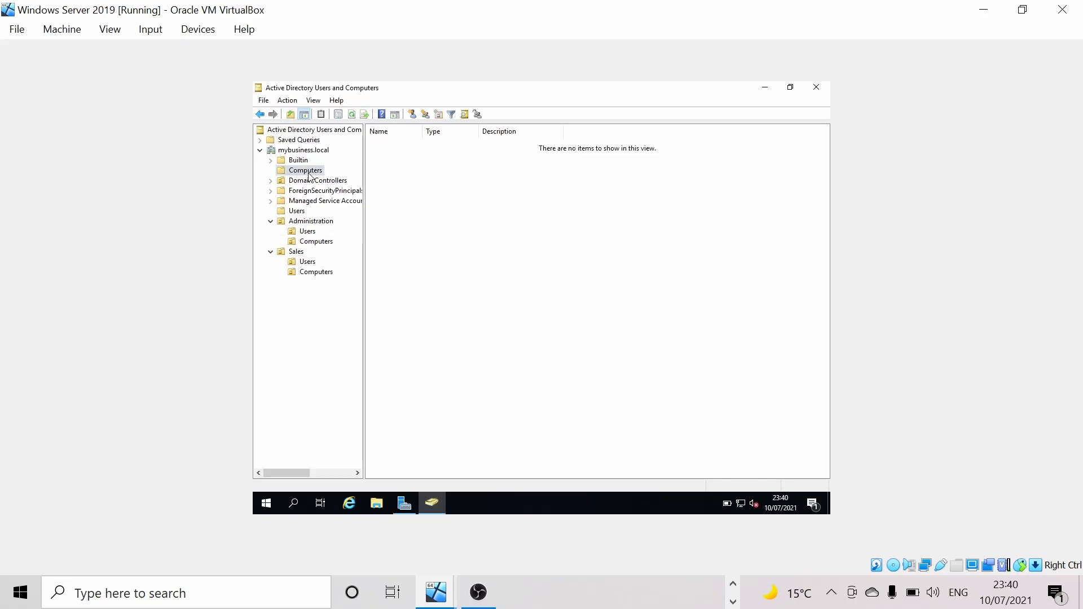
left_click(313, 242)
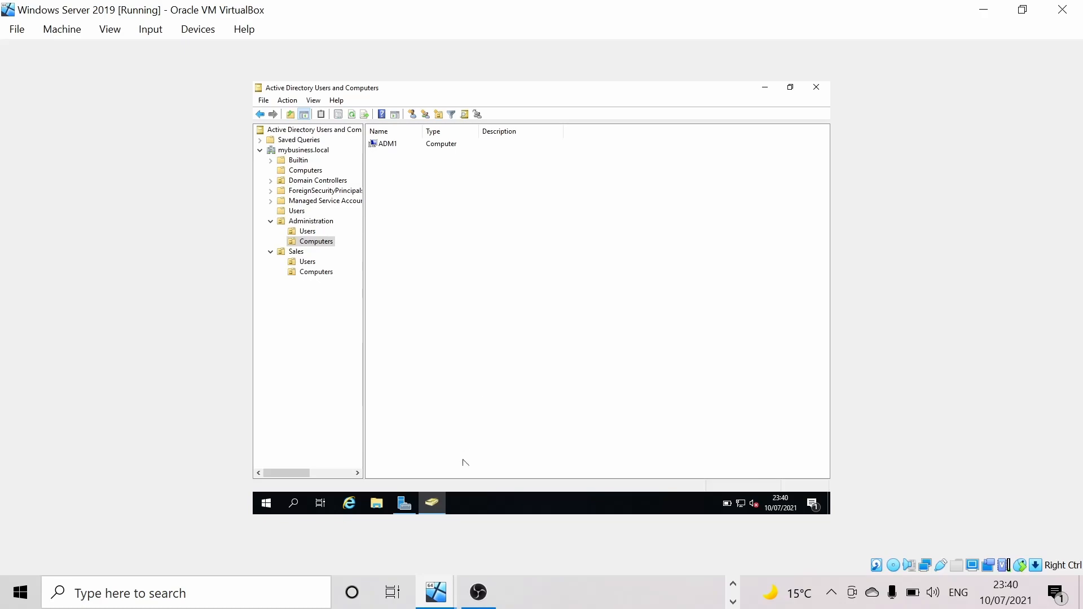
- Switch to the Windows 10 VM, close This PC, and sign out of the account
left_click(441, 578)
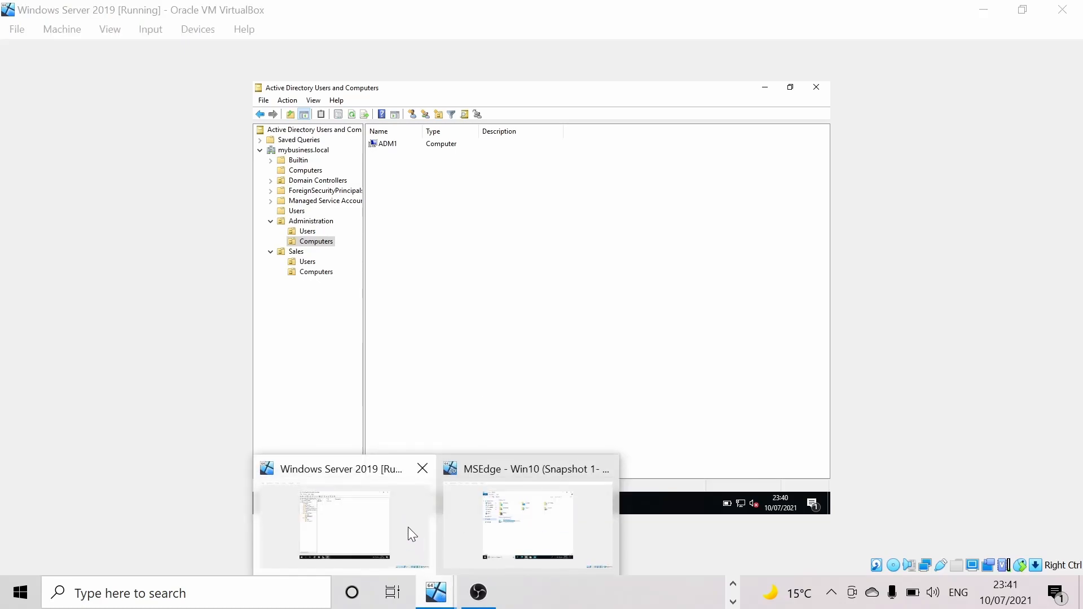
left_click(526, 522)
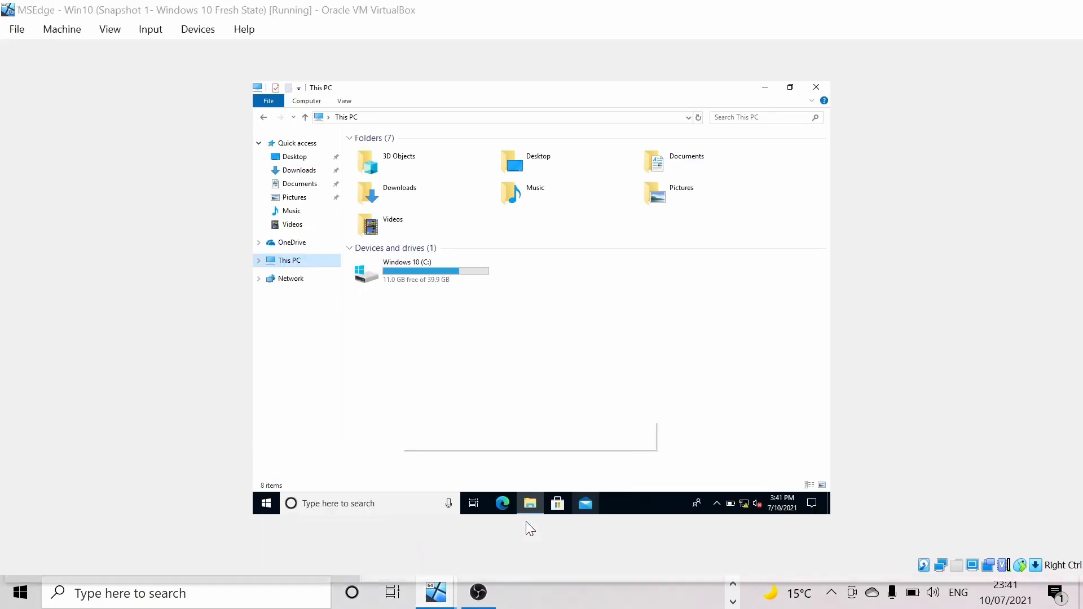
left_click(817, 87)
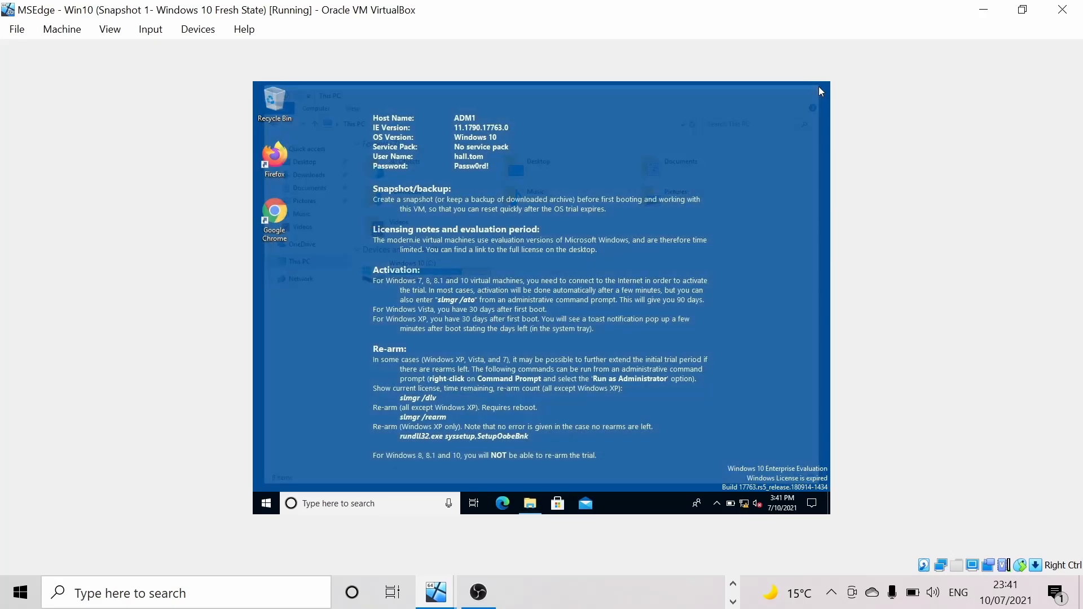
left_click(273, 499)
left_click(268, 479)
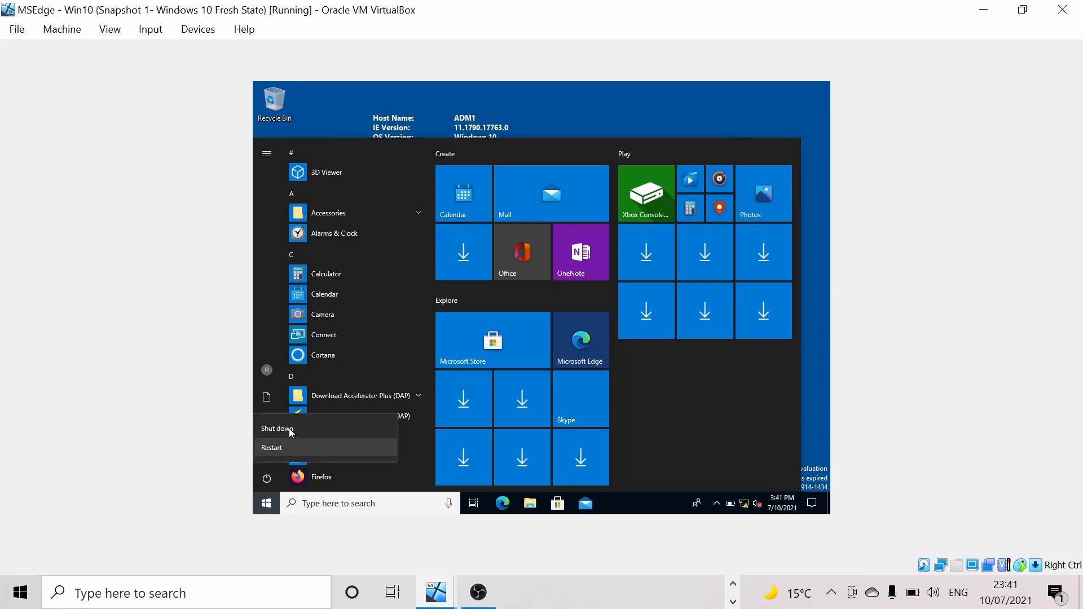
left_click(267, 377)
left_click(267, 374)
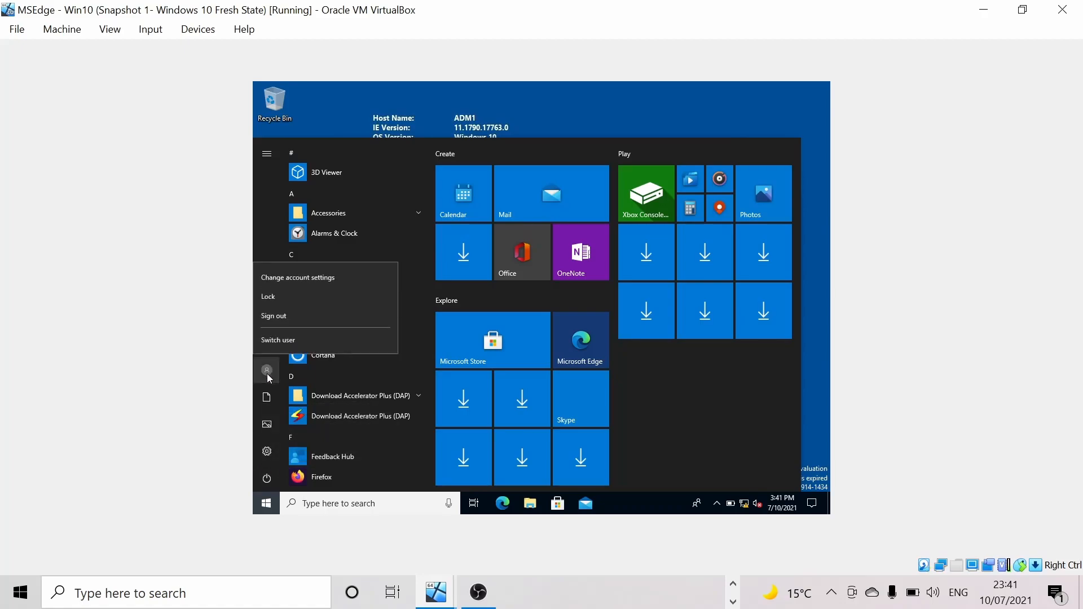
left_click(295, 311)
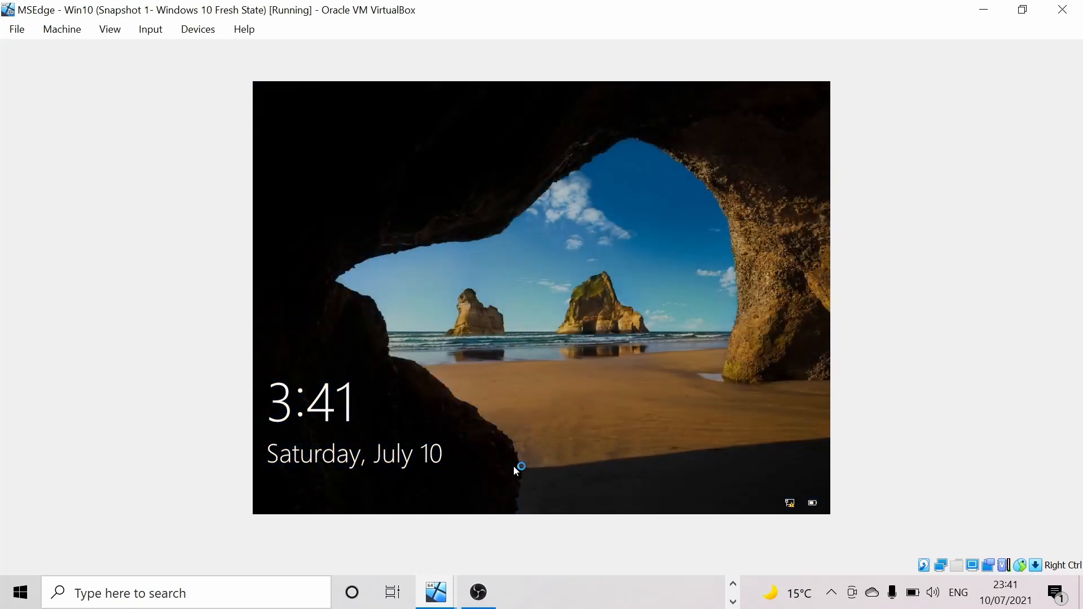
- Sign in via Other user with the mybusiness.local administrator UPN and password
left_click(451, 94)
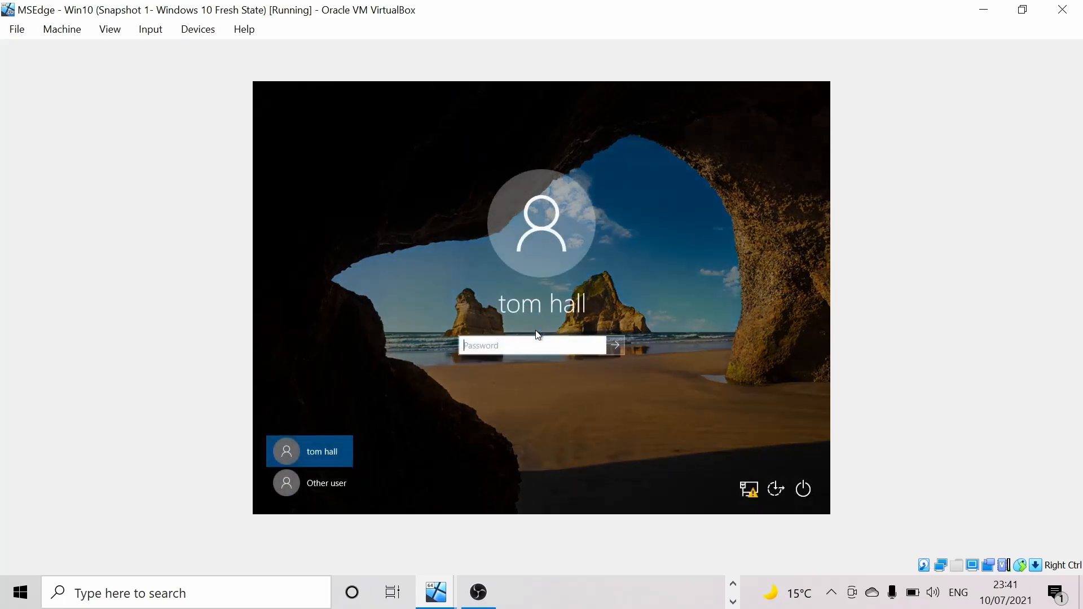
left_click(327, 486)
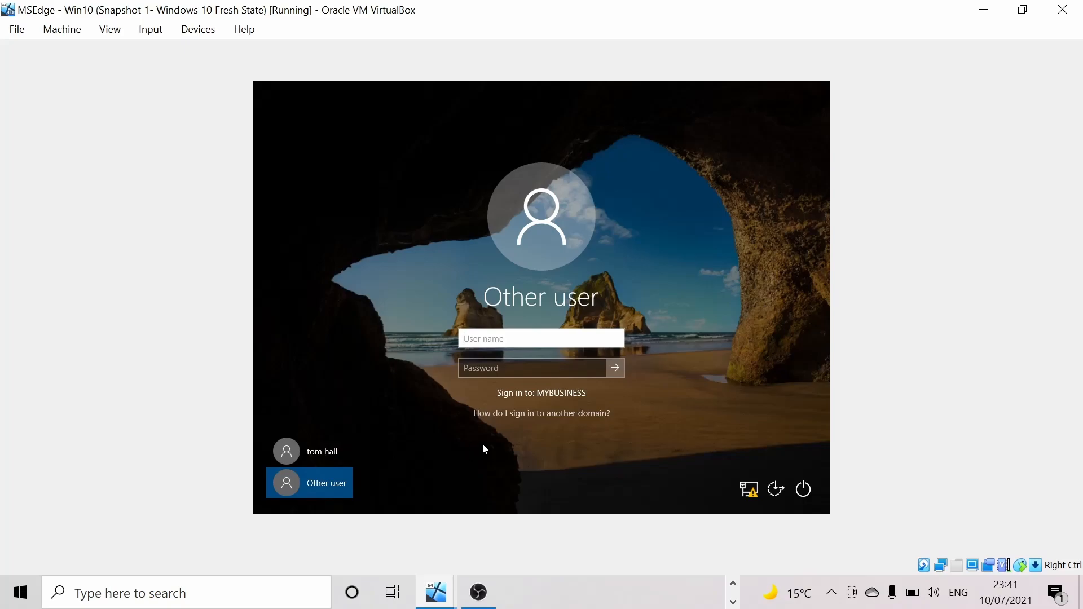
type("administrator")
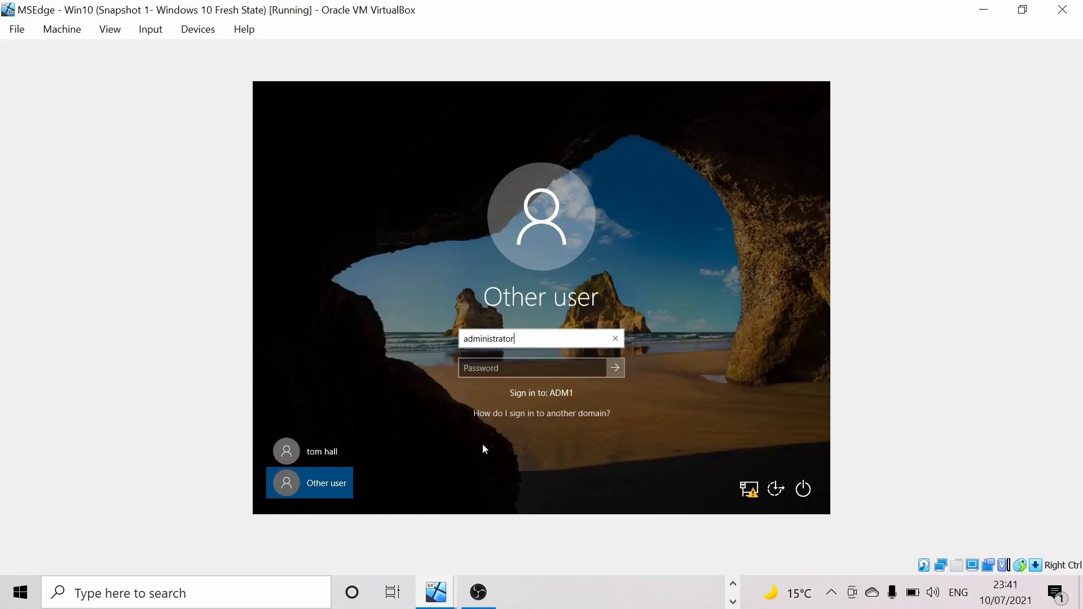
type("@mybusiness")
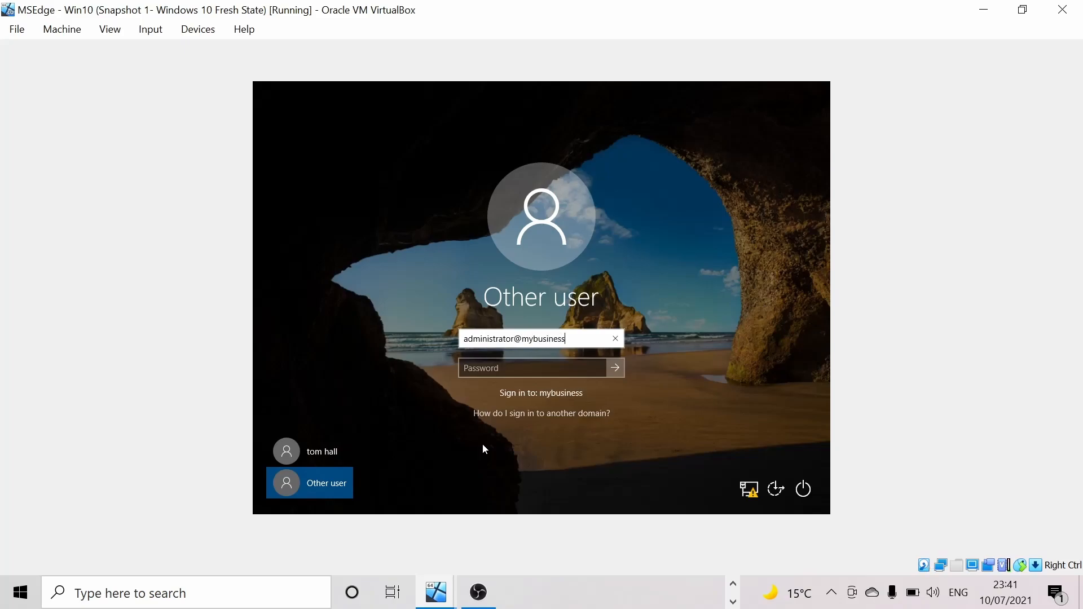
type(".local")
key("Tab")
type("*****")
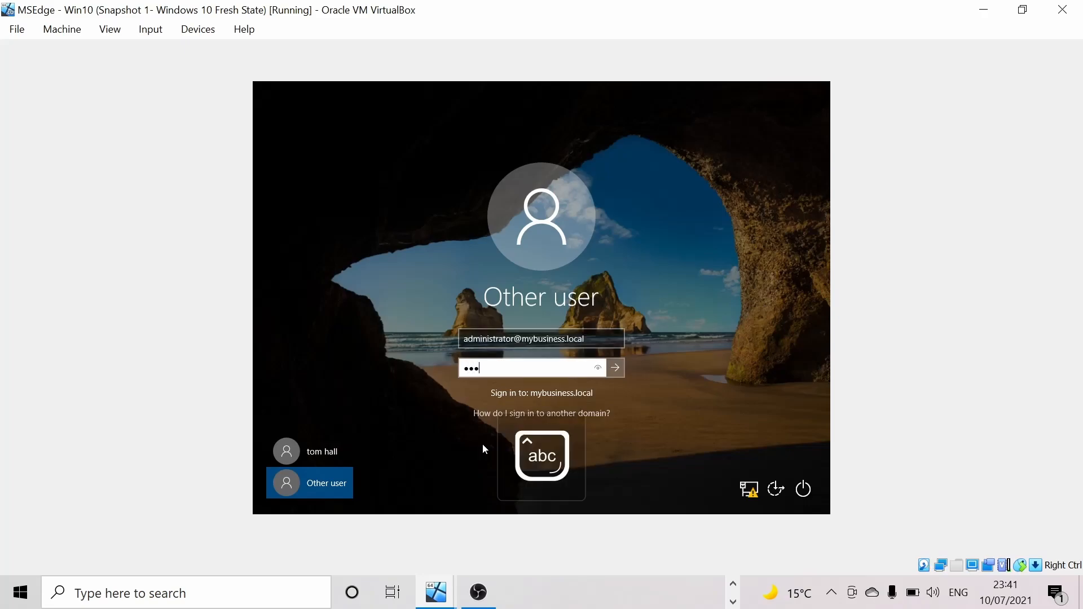
type("****")
key("Return")
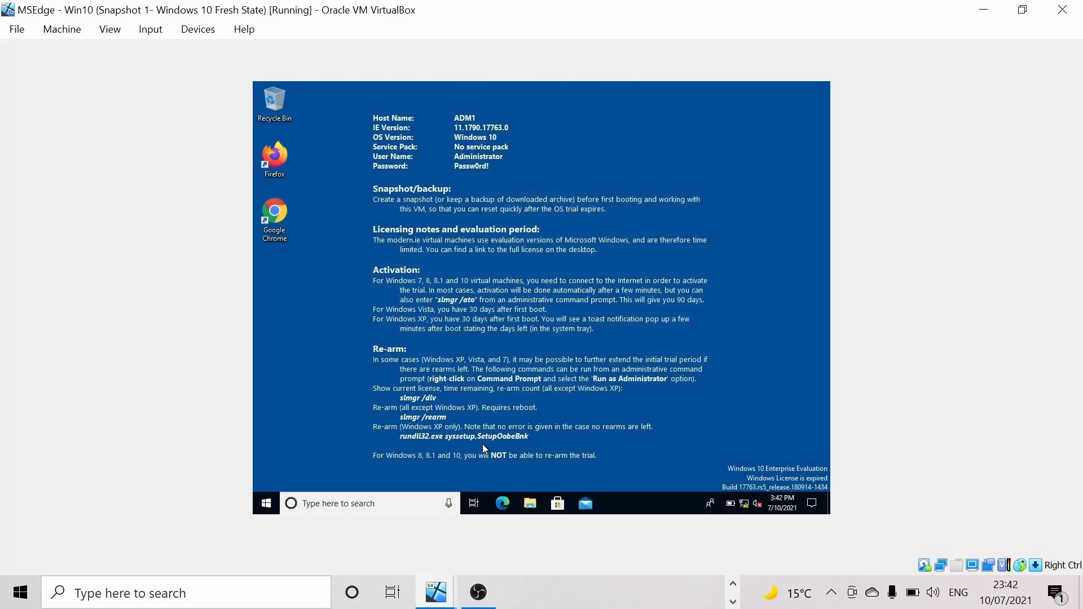
- Open Control Panel via a 'control' search and go to the current user's User Accounts page
left_click(404, 502)
type("c")
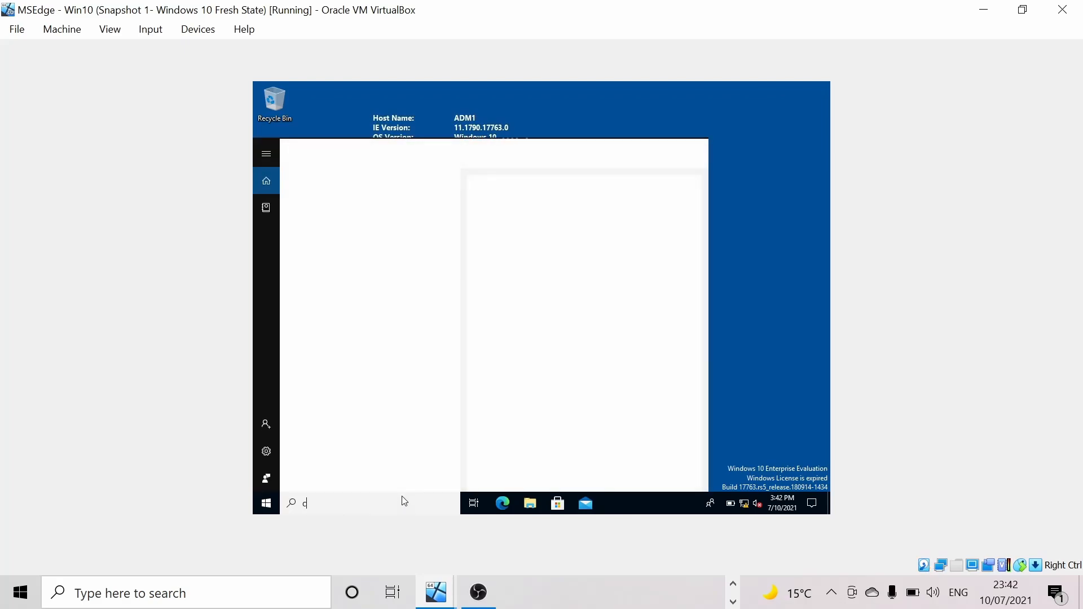
type("ontrol")
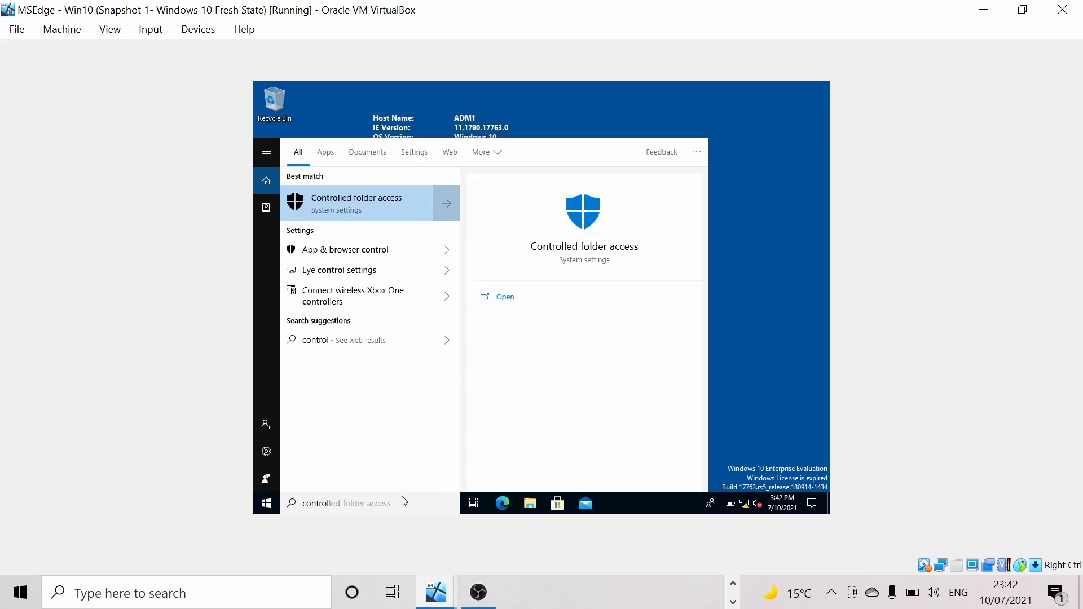
left_click(350, 238)
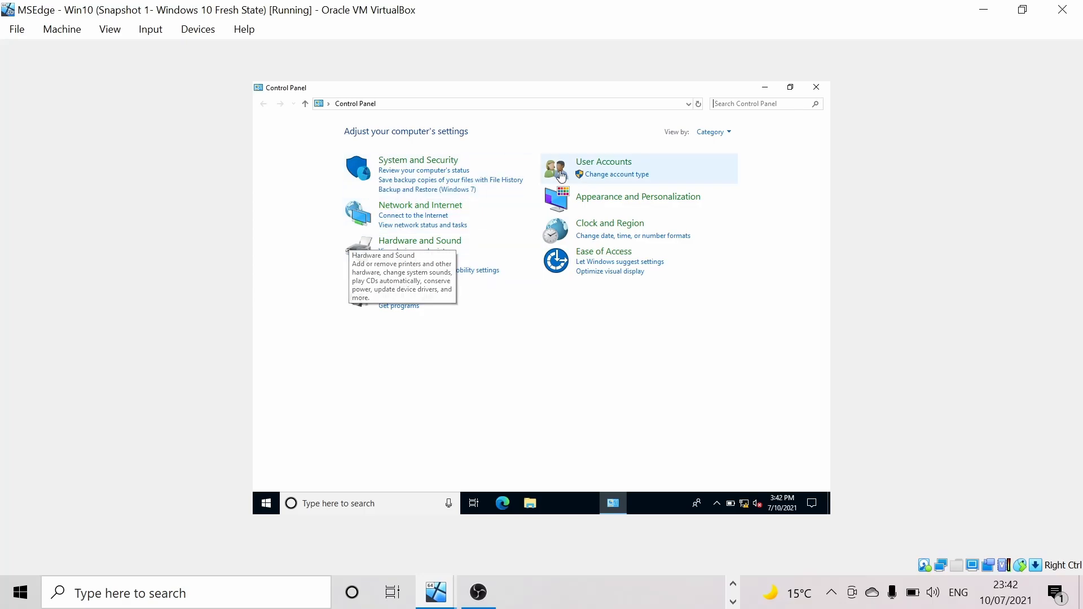
left_click(584, 170)
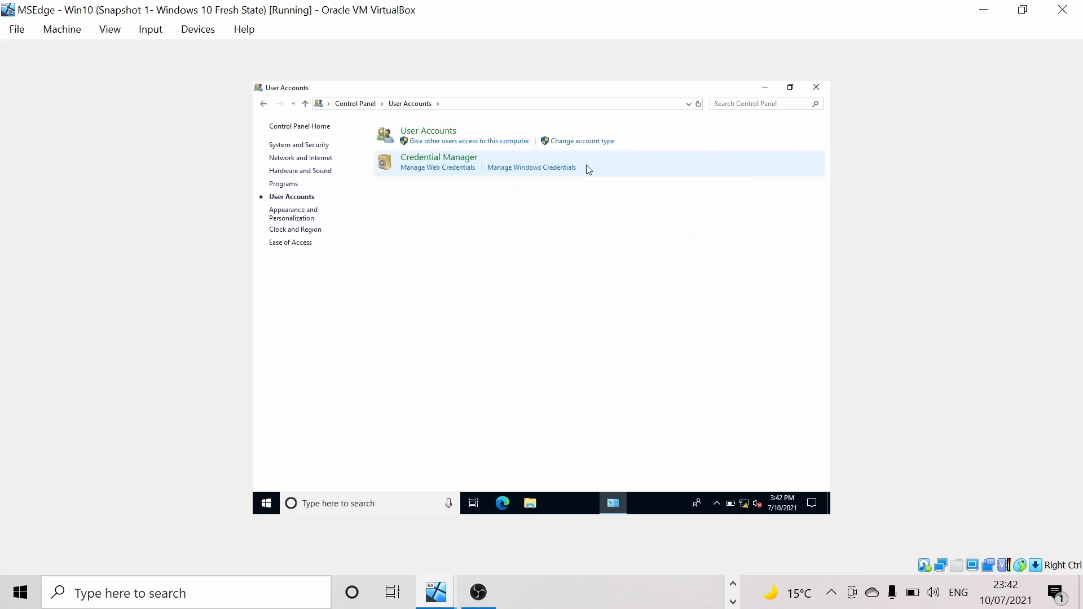
left_click(438, 136)
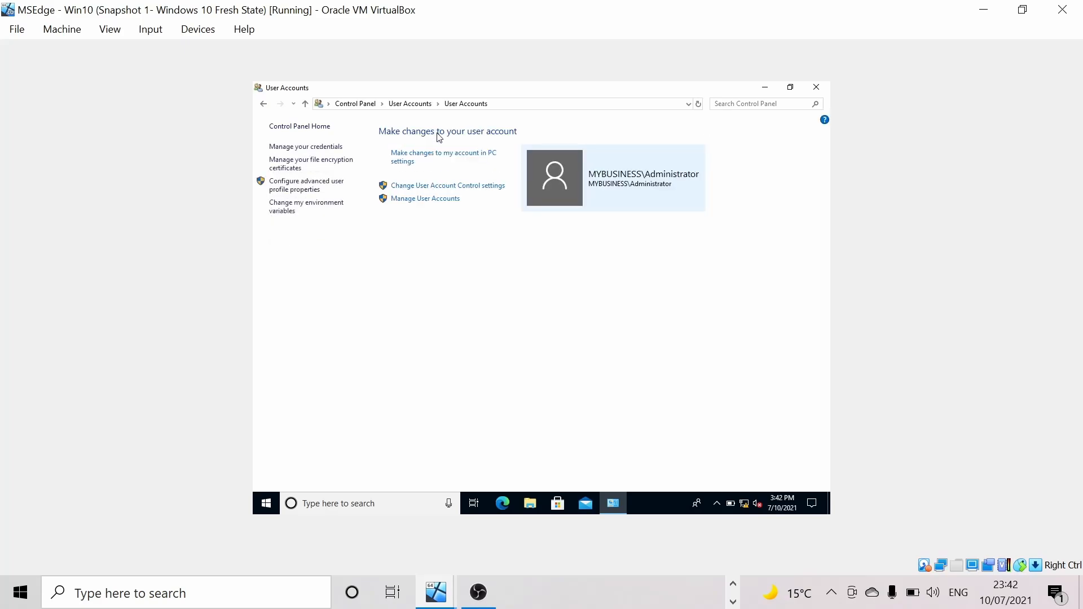
- Check that the local user list holds only IEUser, view its properties, then close the list
left_click(441, 203)
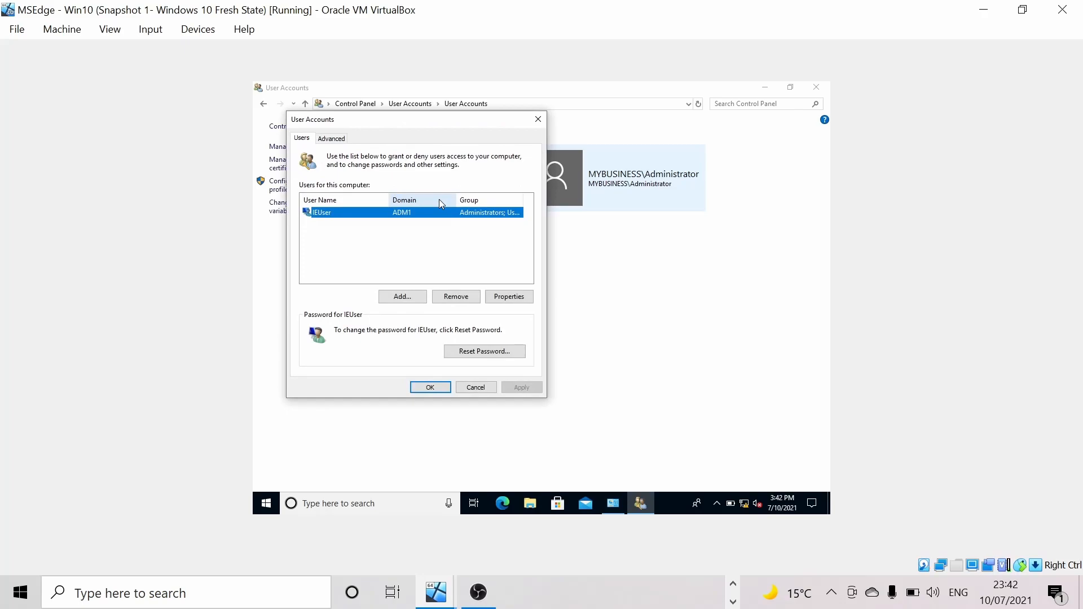
left_click_drag(403, 131, 452, 136)
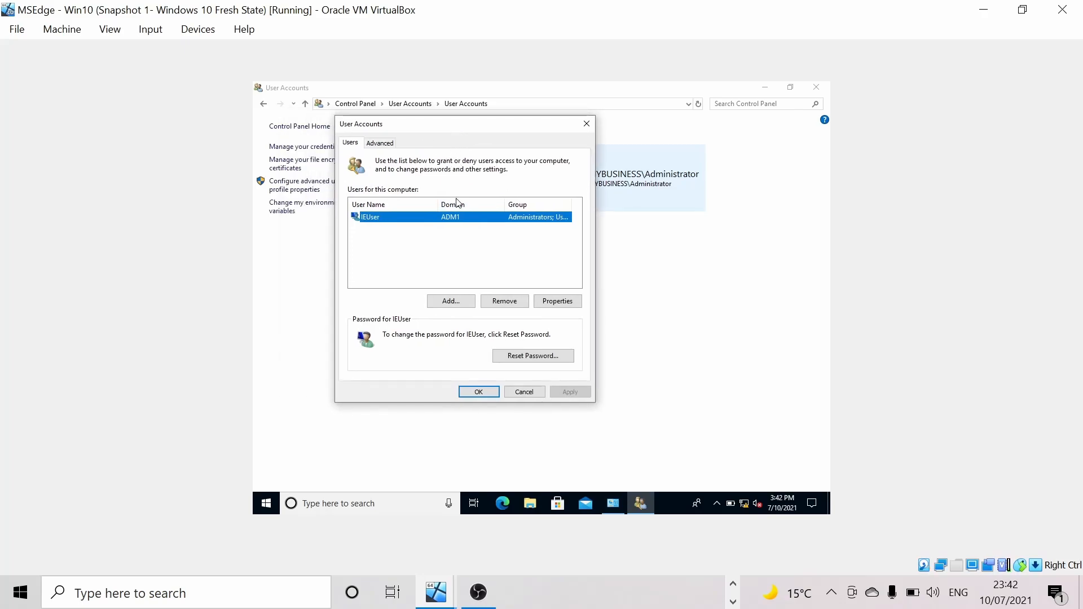
left_click(557, 301)
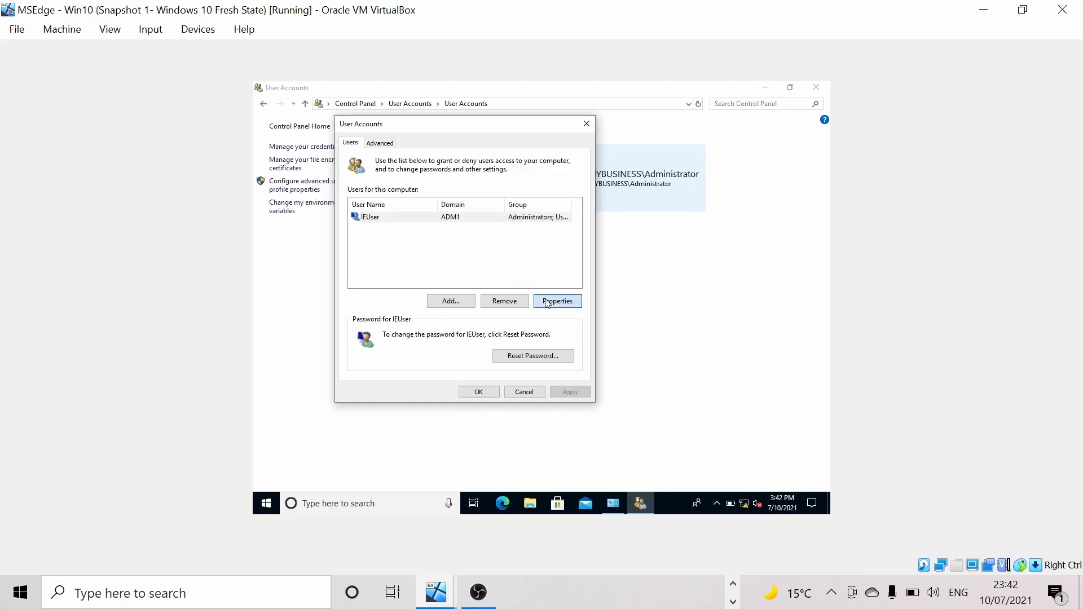
left_click(602, 165)
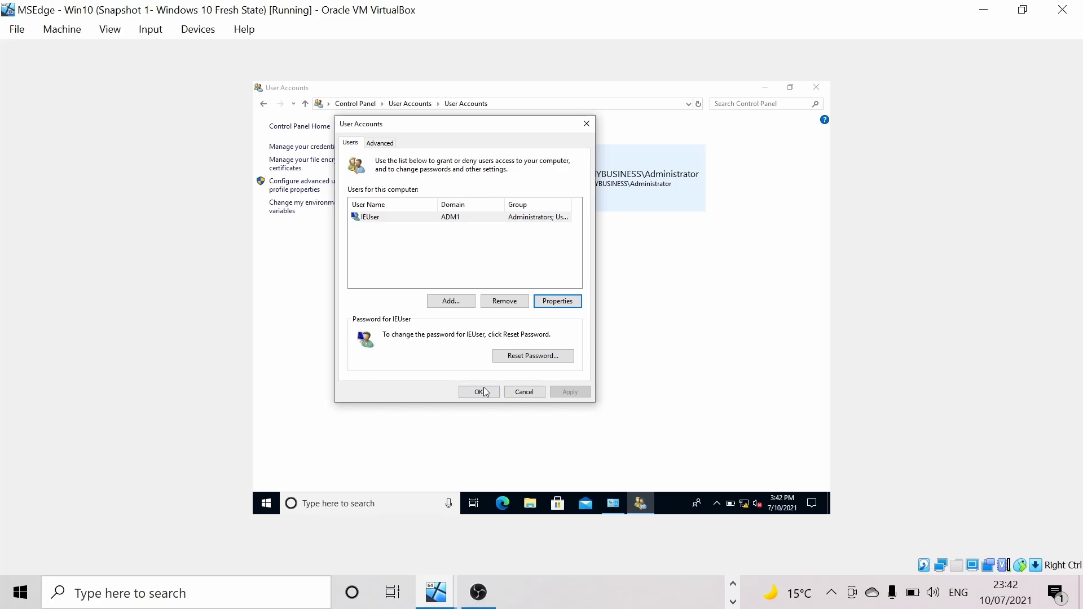
left_click(525, 392)
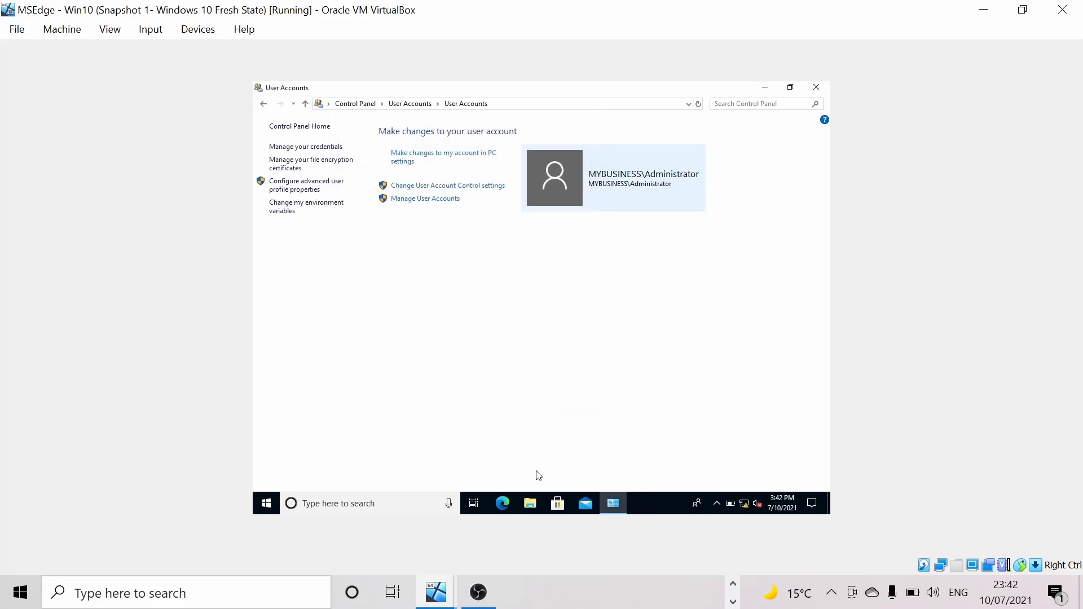
left_click(443, 599)
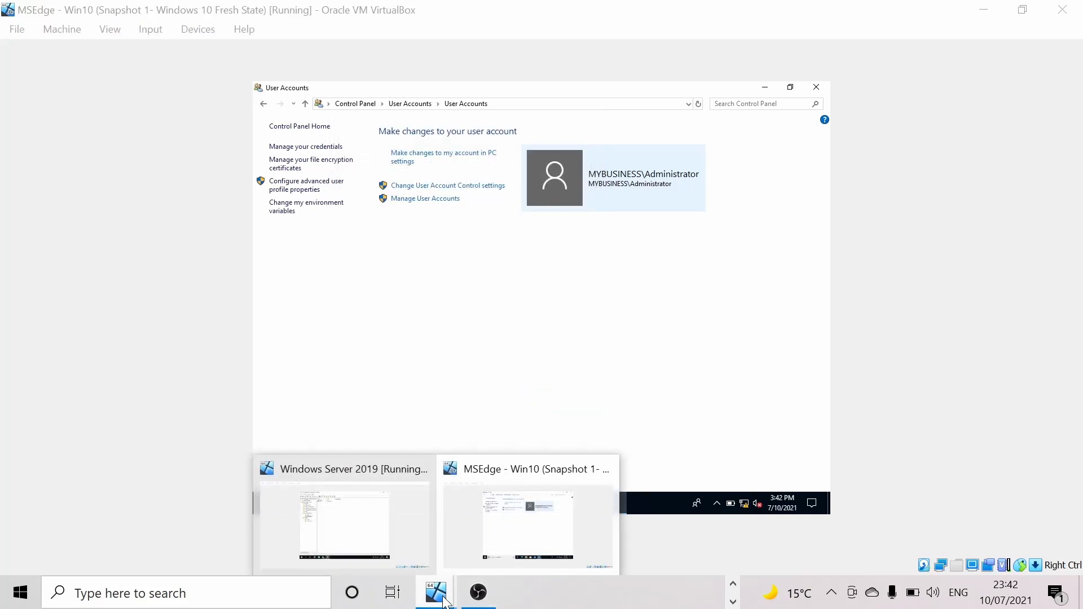
- On the Windows Server 2019 VM, show Administration's Users OU and select its single user account
left_click(389, 525)
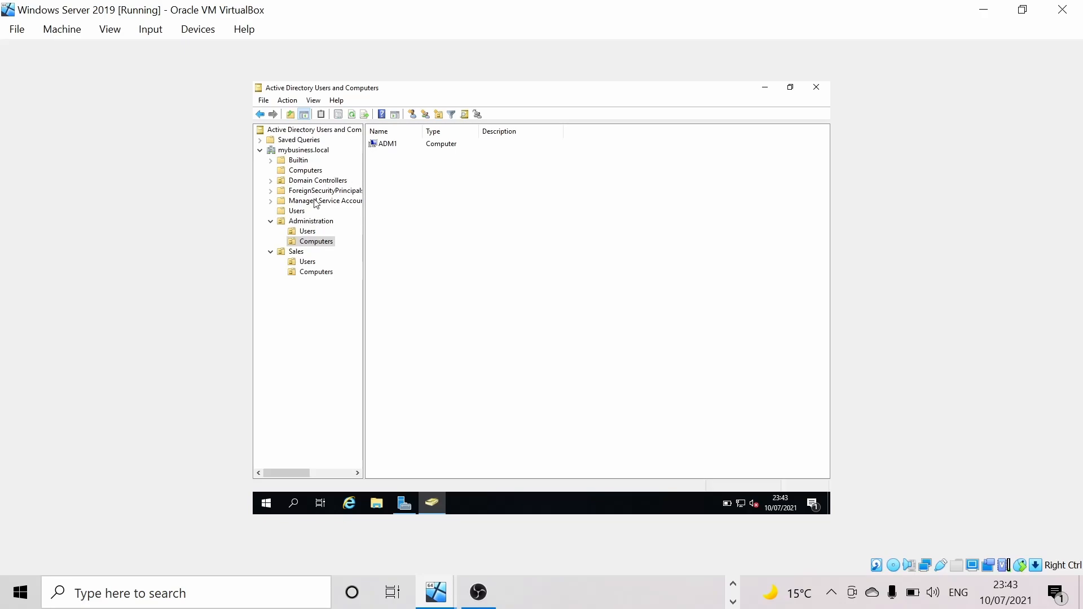
left_click(307, 232)
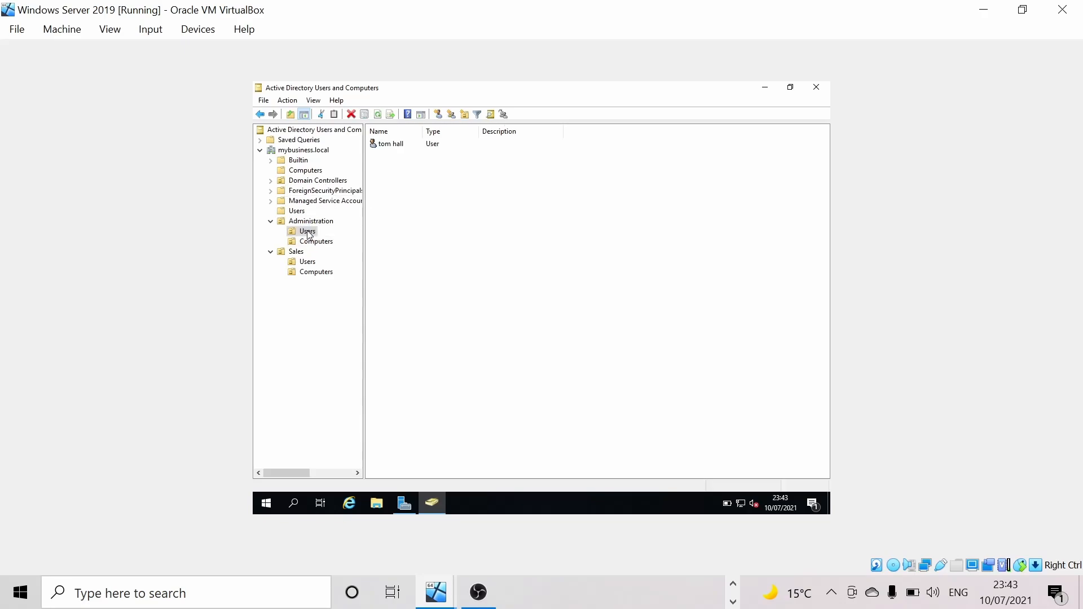
left_click(395, 144)
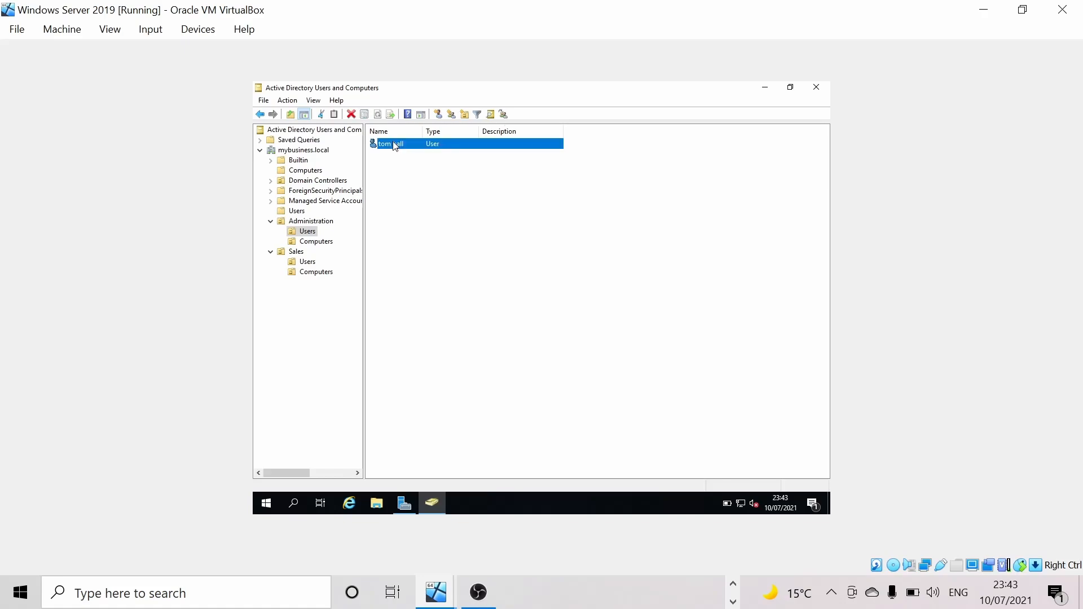
- Set the Administration user's logon hours to Logon Denied for the whole week and apply
right_click(400, 147)
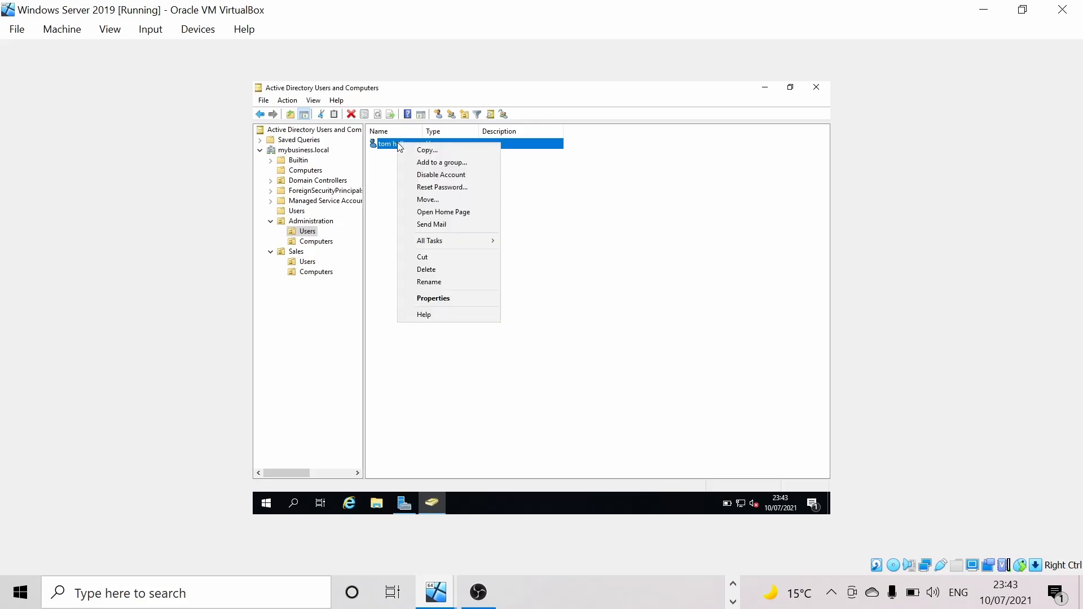
left_click(443, 299)
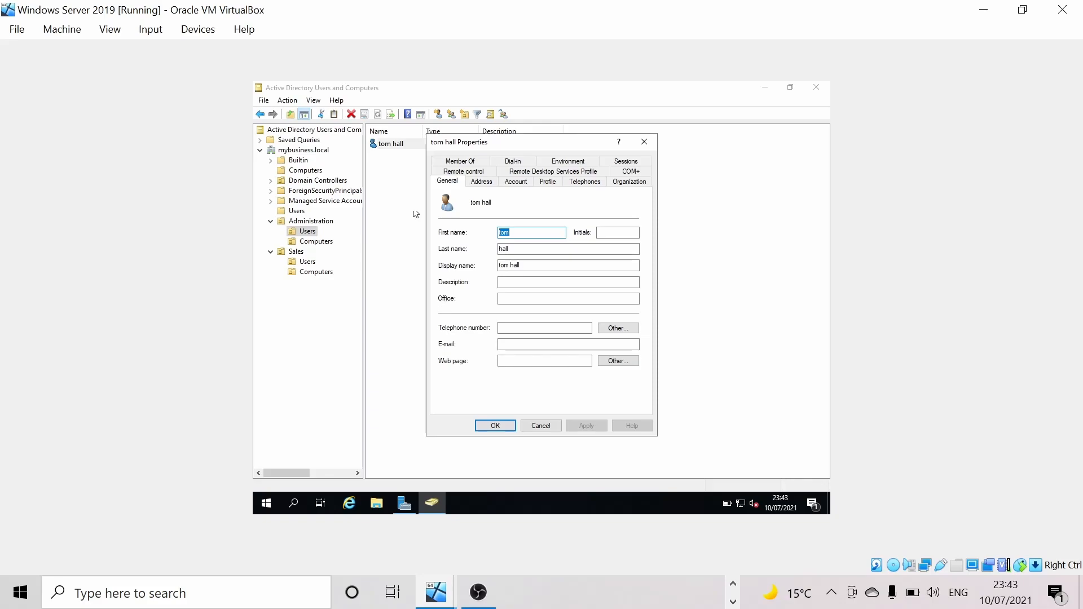
left_click(514, 182)
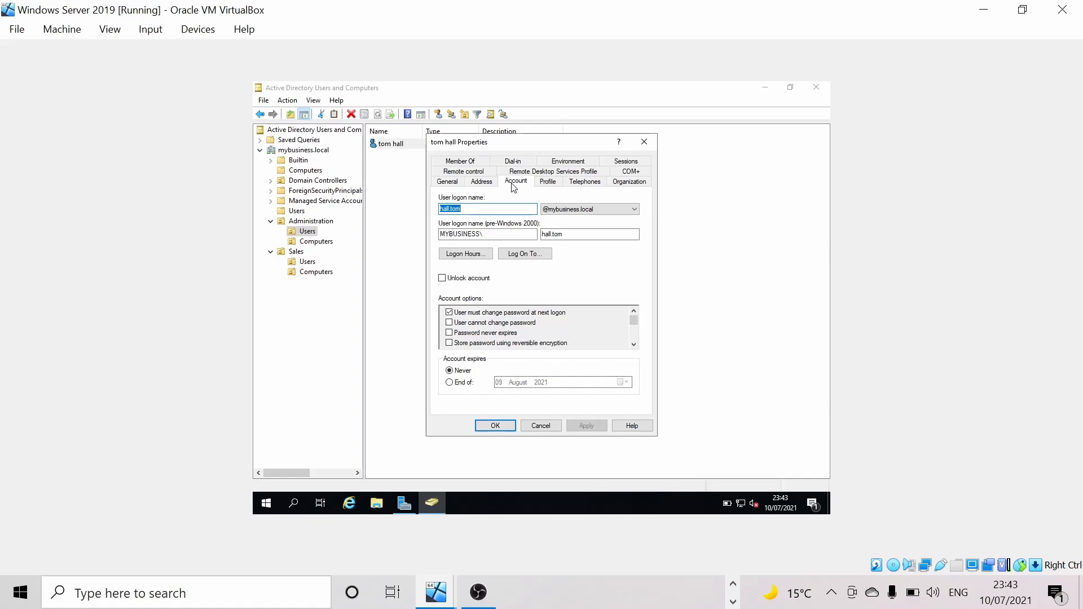
left_click(453, 255)
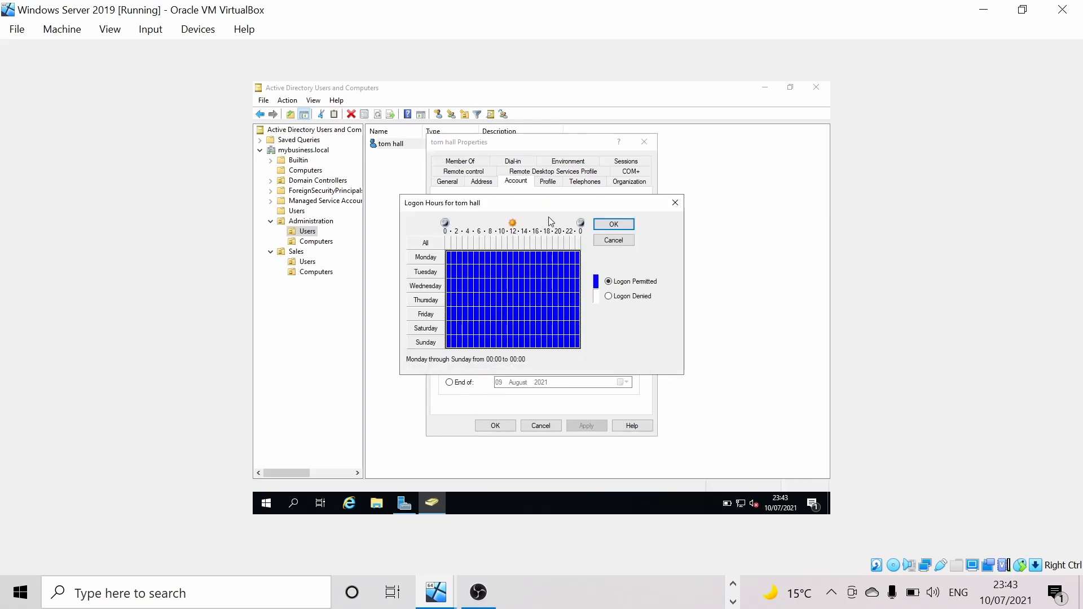
left_click_drag(545, 208, 532, 200)
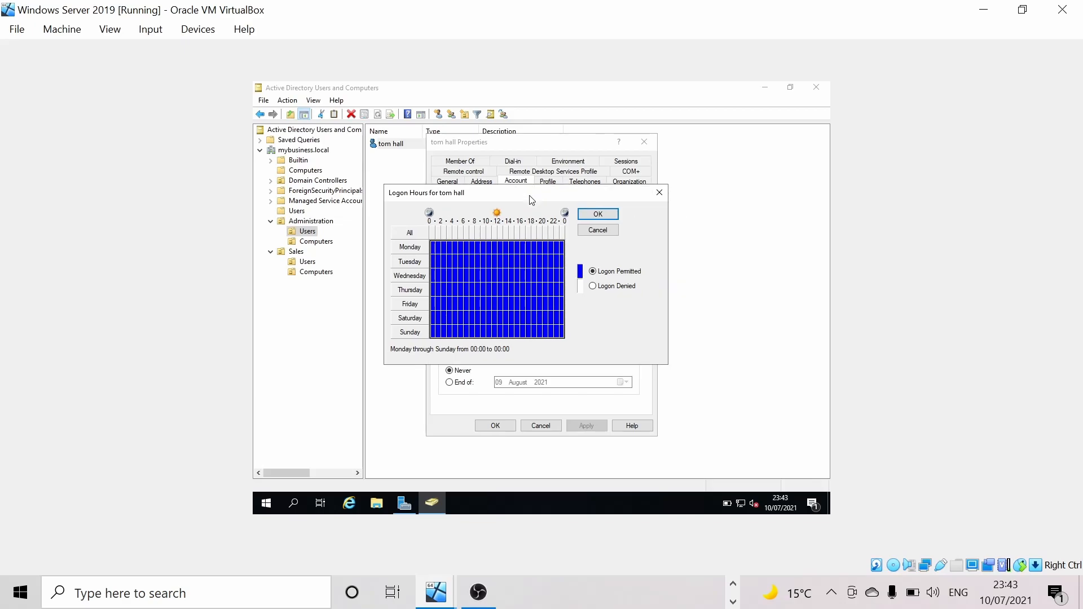
left_click(593, 287)
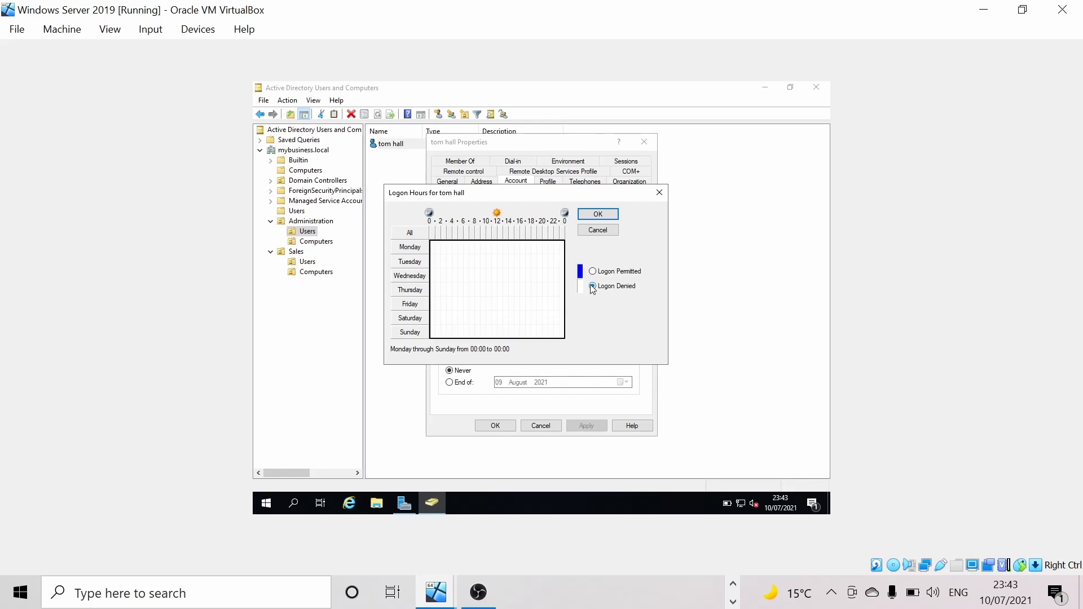
left_click(599, 215)
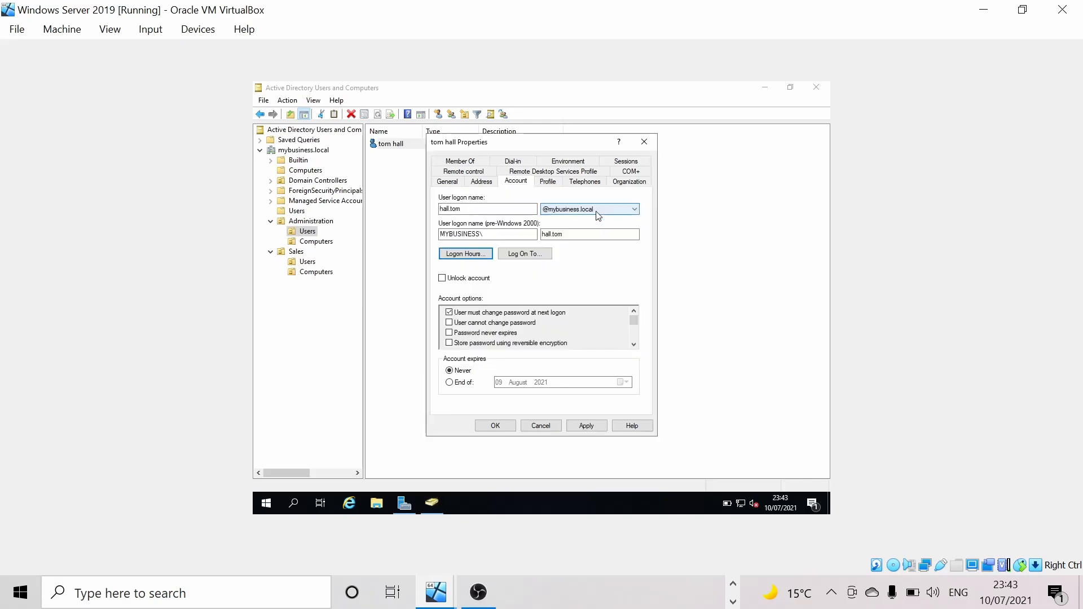
left_click(585, 427)
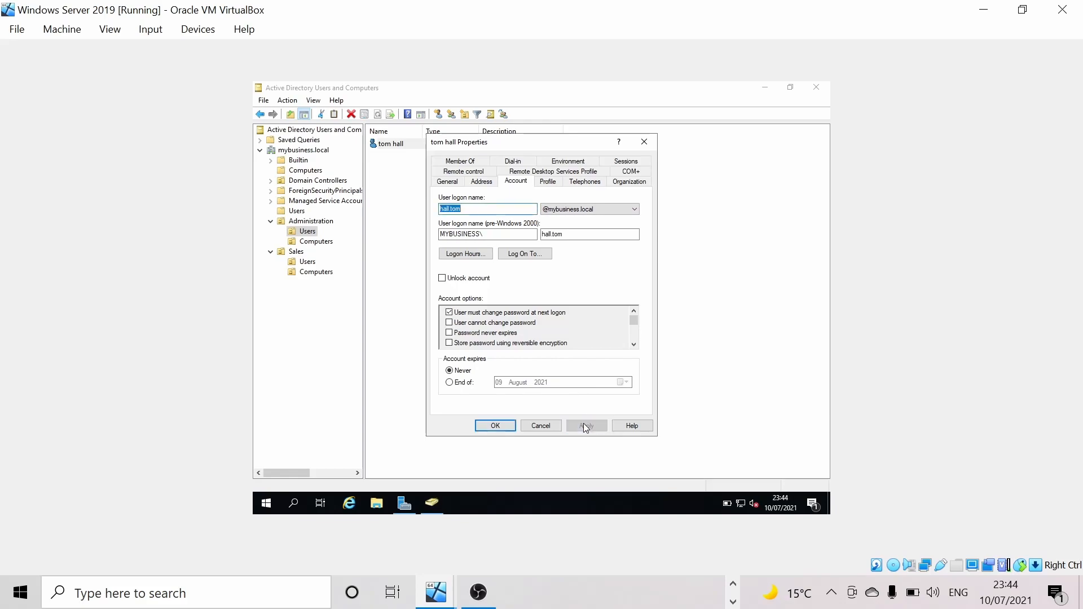
left_click(496, 427)
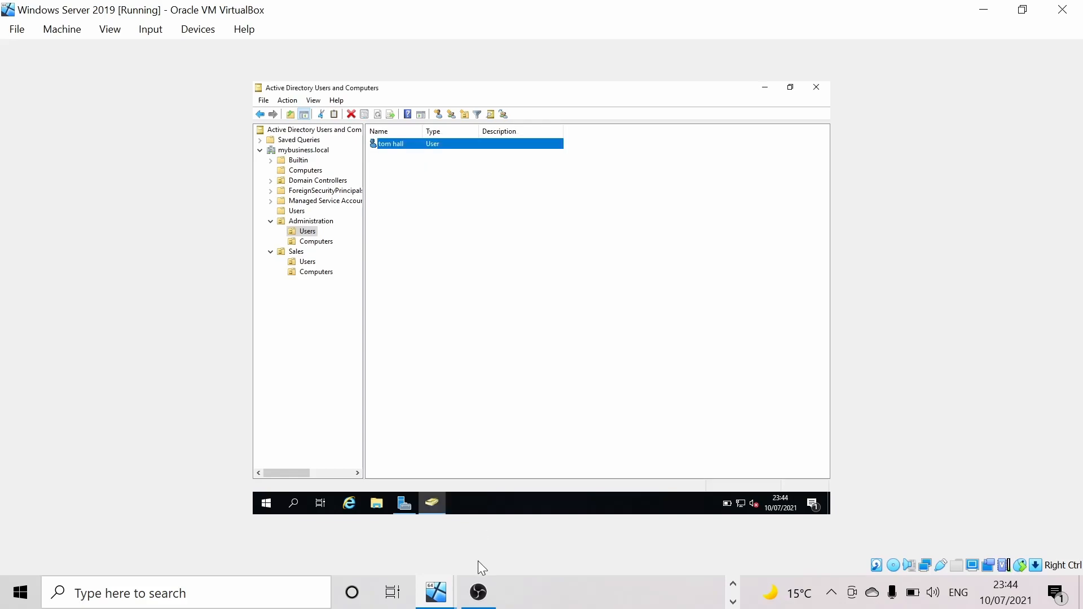
- Switch back to the Windows 10 client VM and bring up its Start menu
left_click(436, 593)
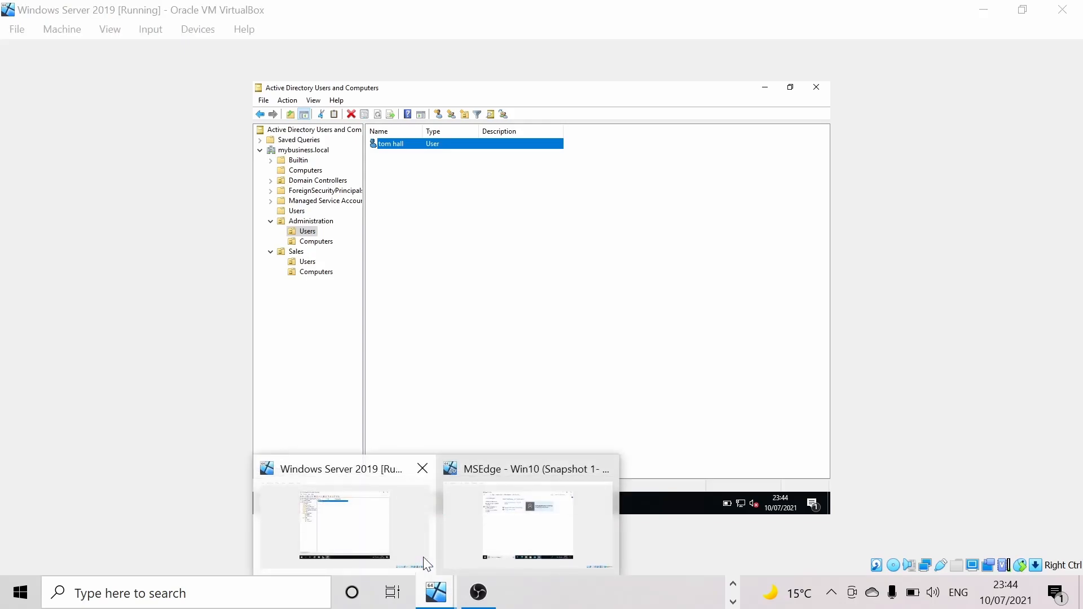
left_click(520, 532)
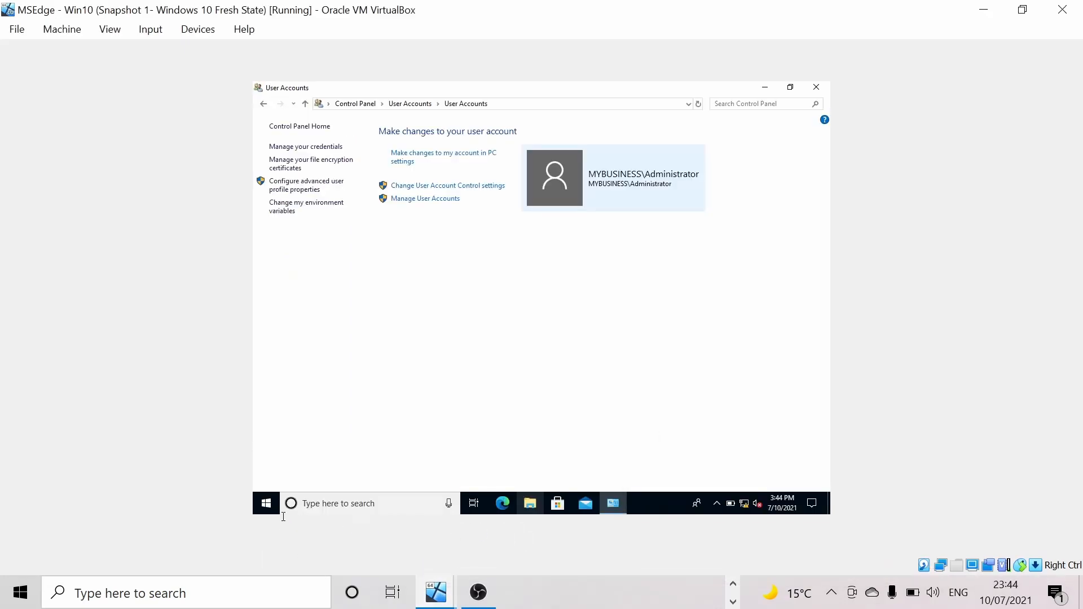
left_click(266, 504)
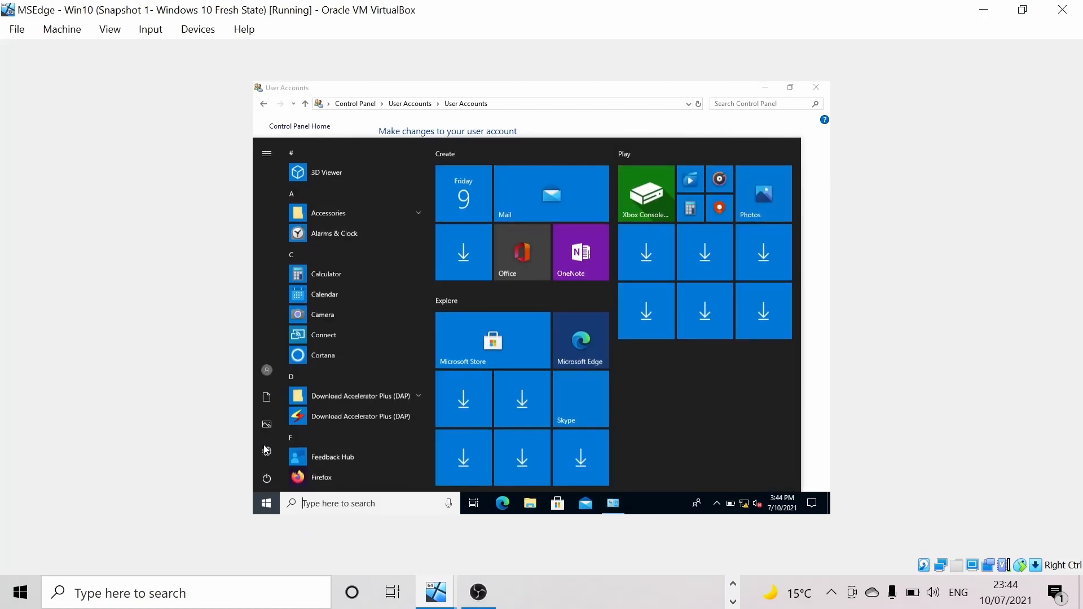
- Sign the domain Administrator out of the Windows 10 client
left_click(268, 370)
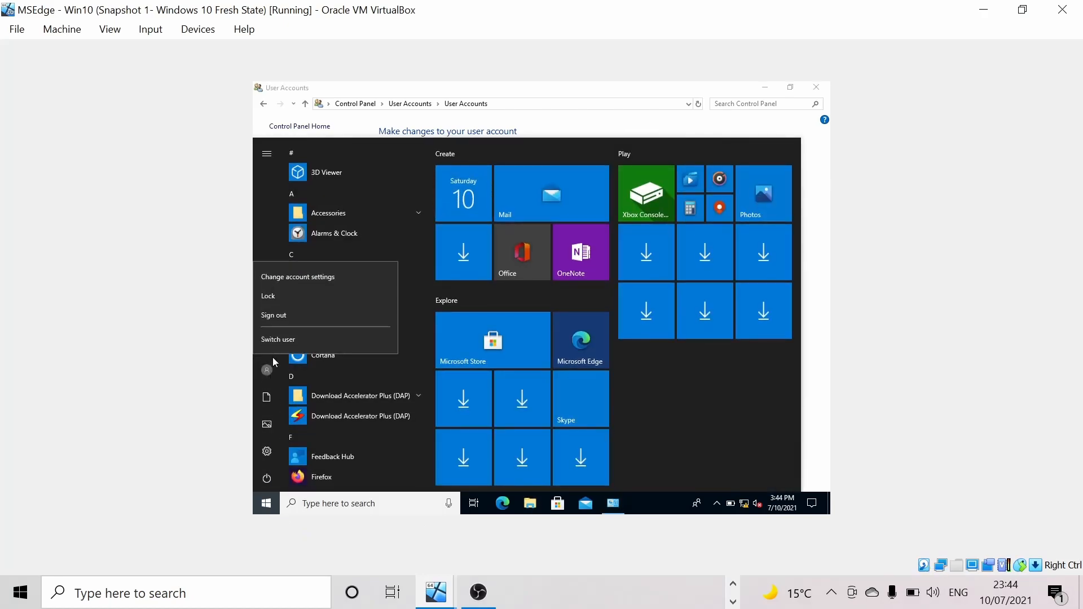
left_click(287, 318)
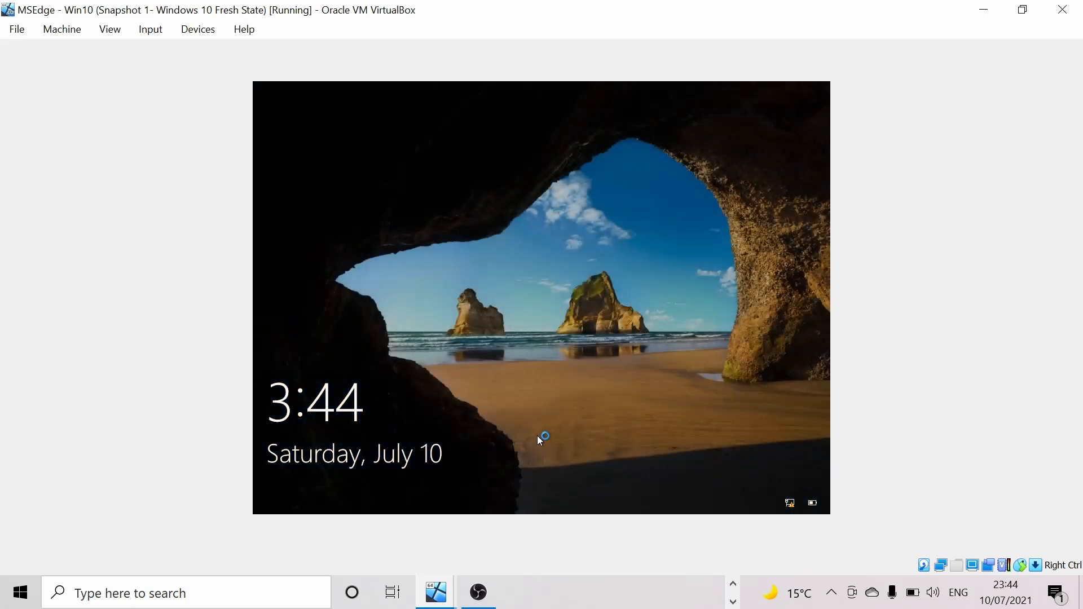
- From the lock screen, sign in as Other user with the Administration domain user's username and password
left_click(539, 437)
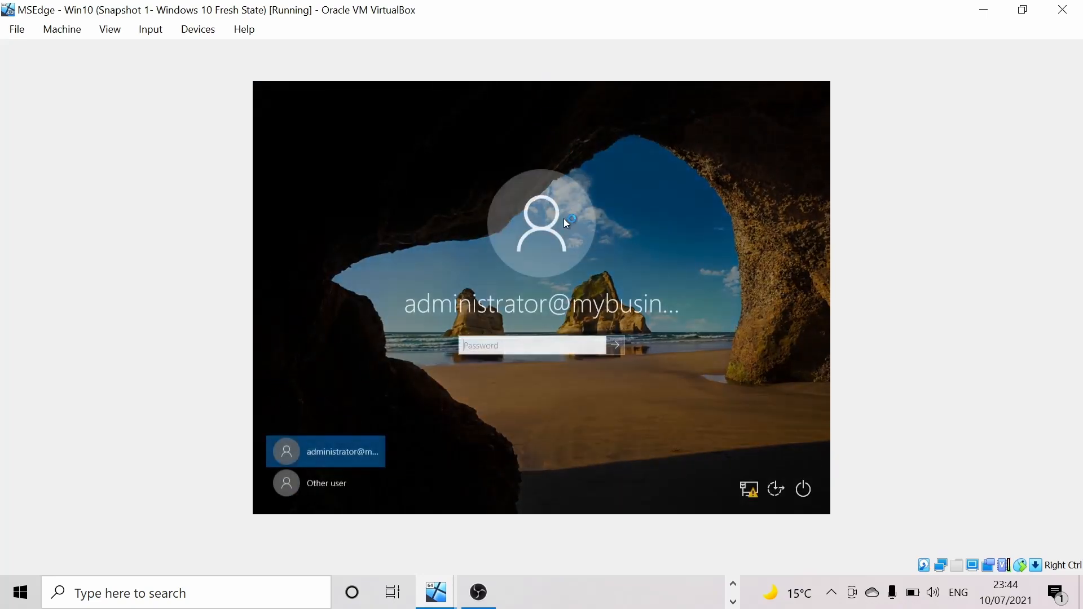
left_click(337, 478)
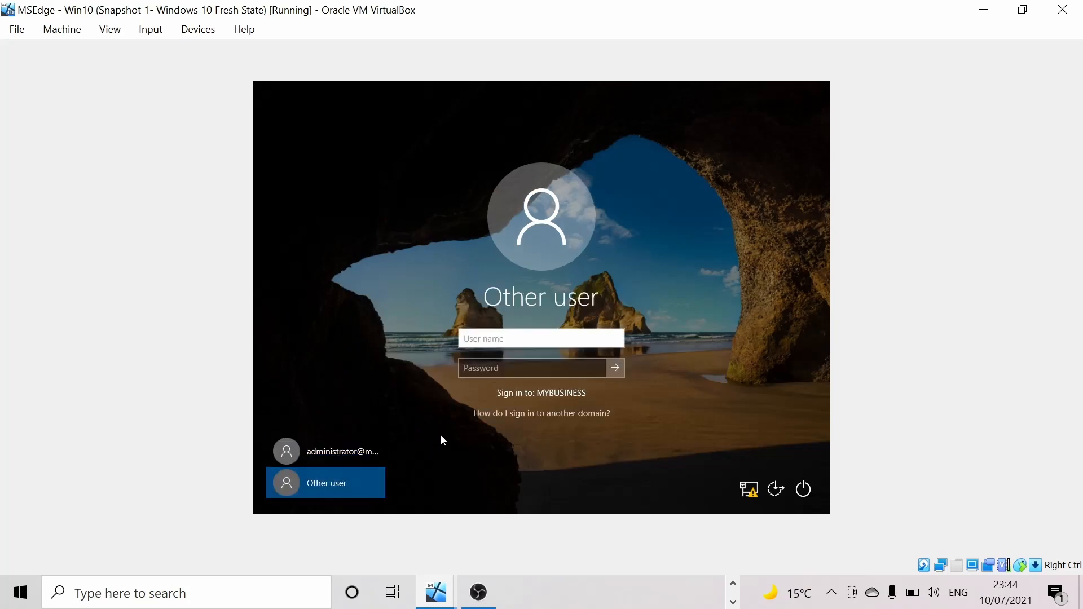
key("Tab")
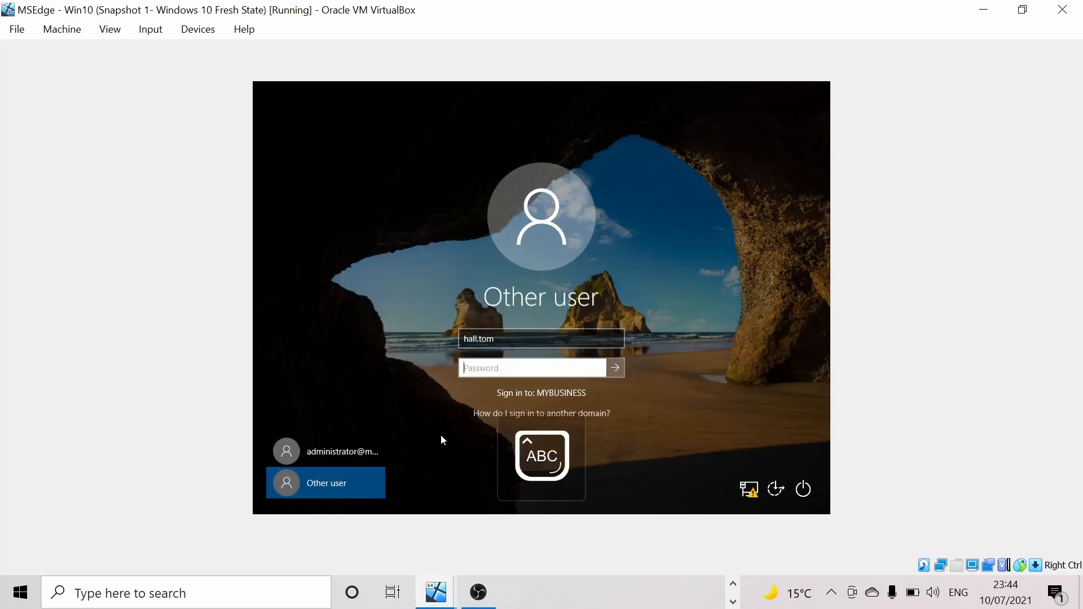
type("••••••••••")
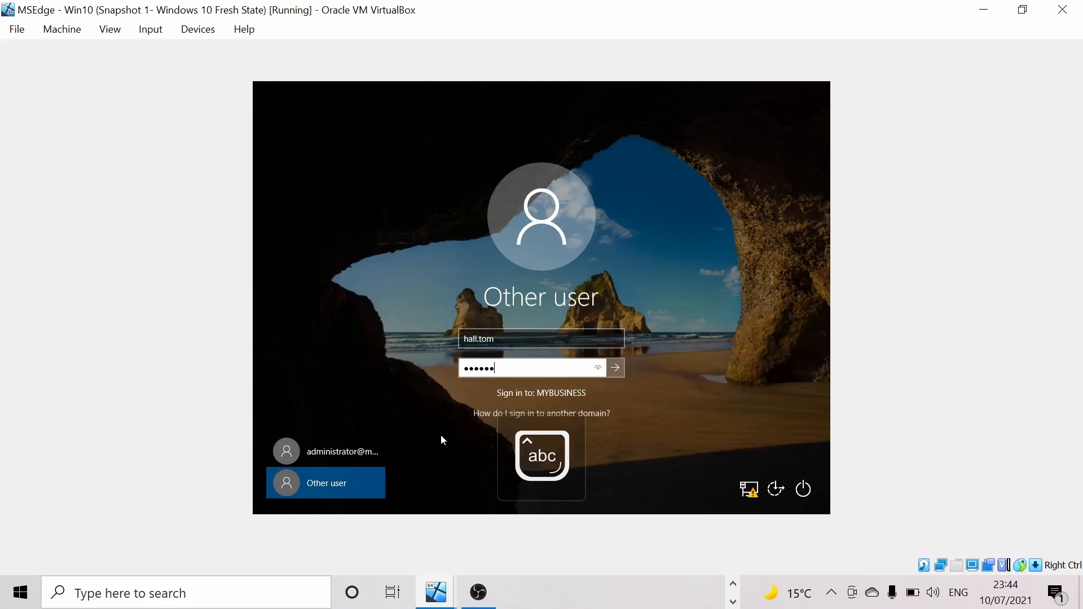
key("Return")
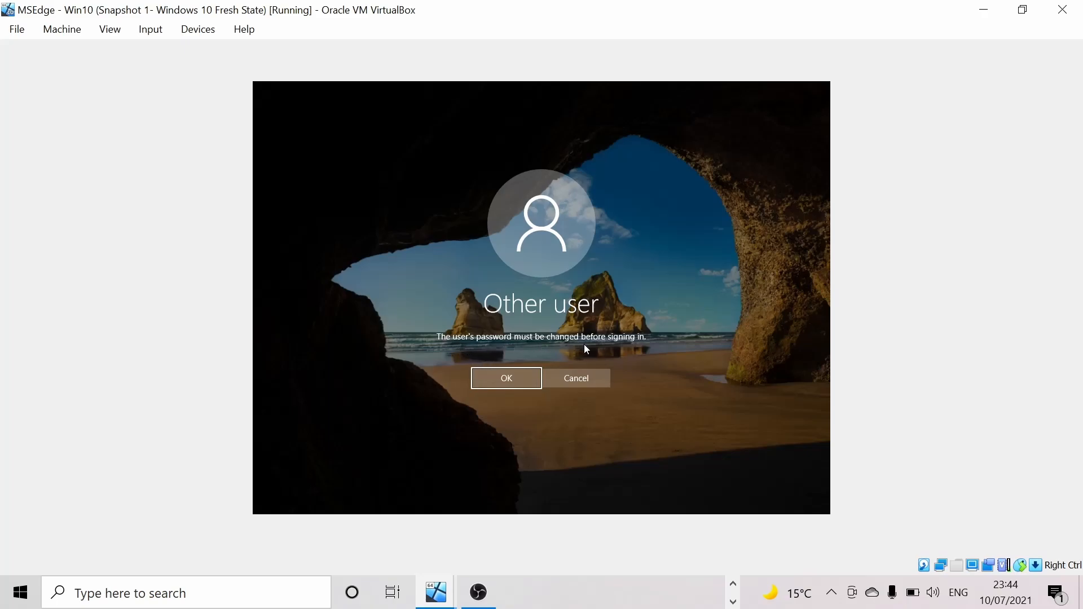
- Enter and confirm a new password, which is refused because of account time restrictions
left_click(518, 373)
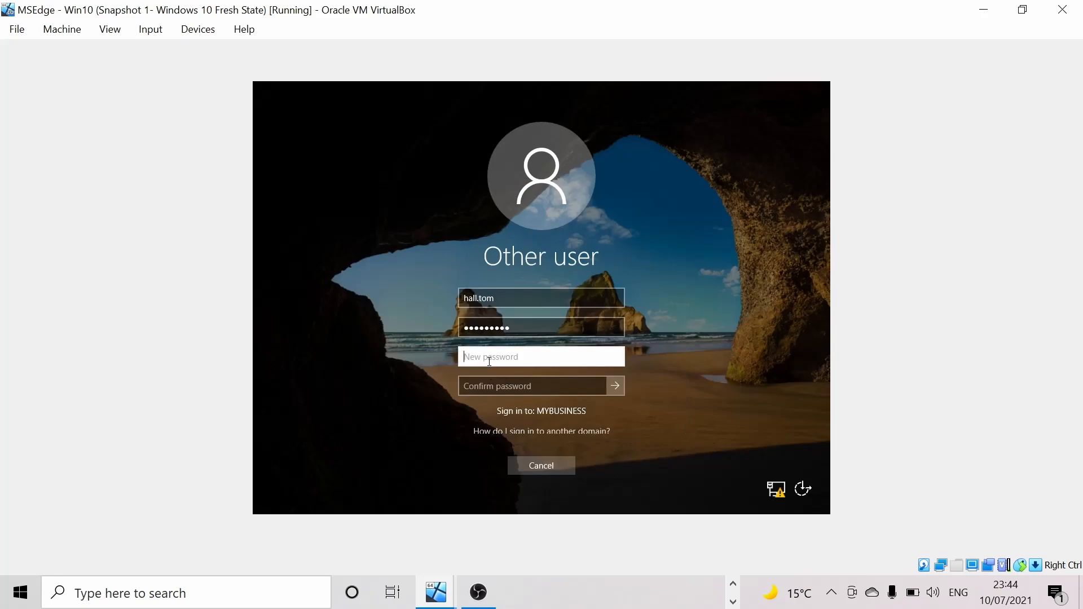
key("Caps_Lock")
type("•")
key("Caps_Lock")
type("•••••••••")
left_click(509, 389)
key("Caps_Lock")
type("•")
key("Caps_Lock")
type("•••••••••")
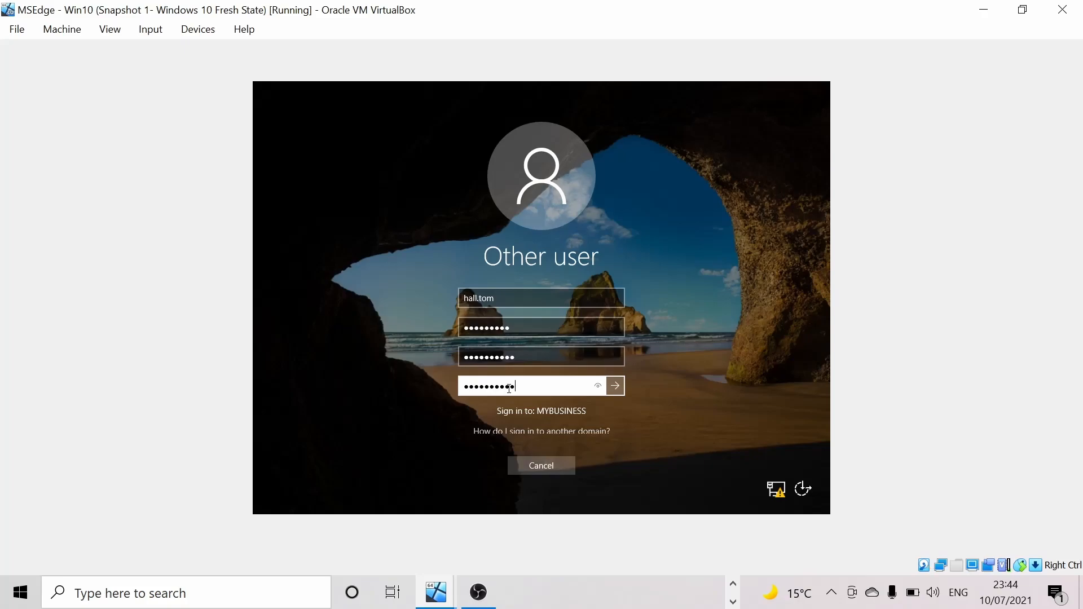
key("Return")
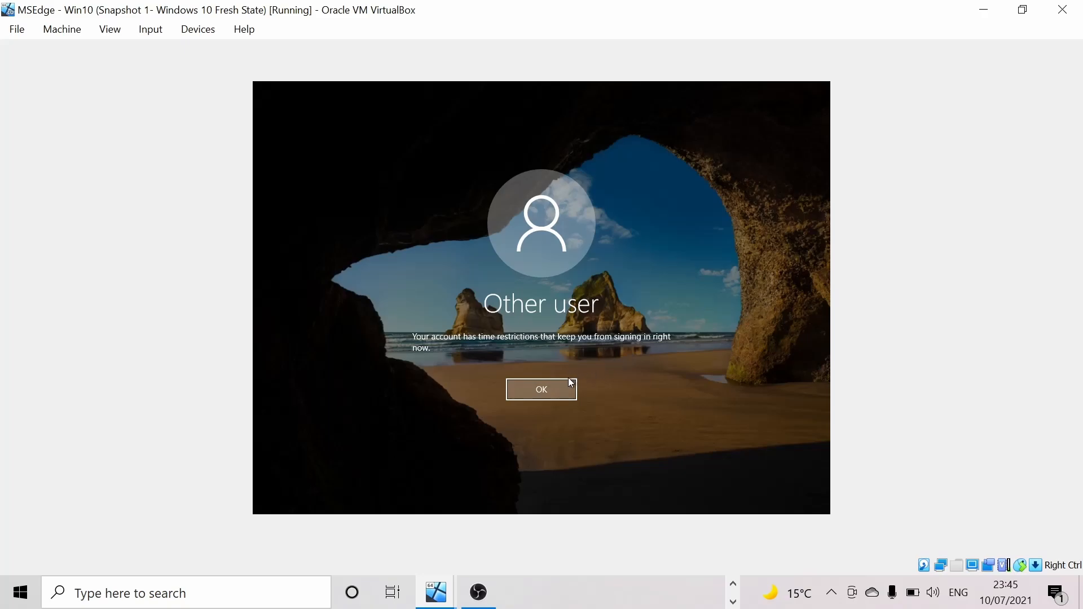
- Dismiss the restriction message, cancel the client's password change, and return to the server VM
left_click(550, 388)
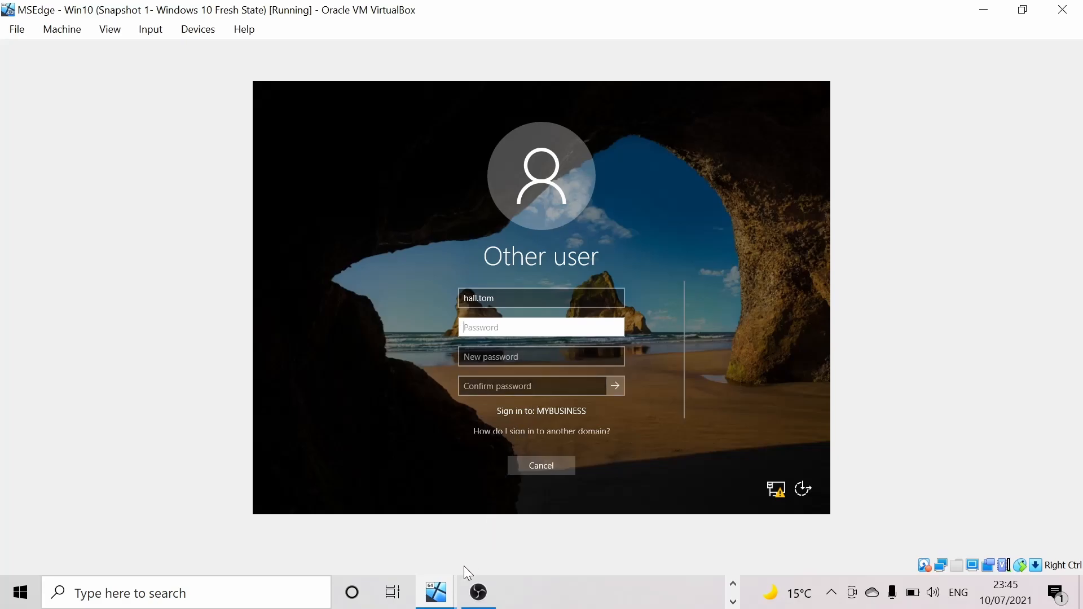
left_click(446, 596)
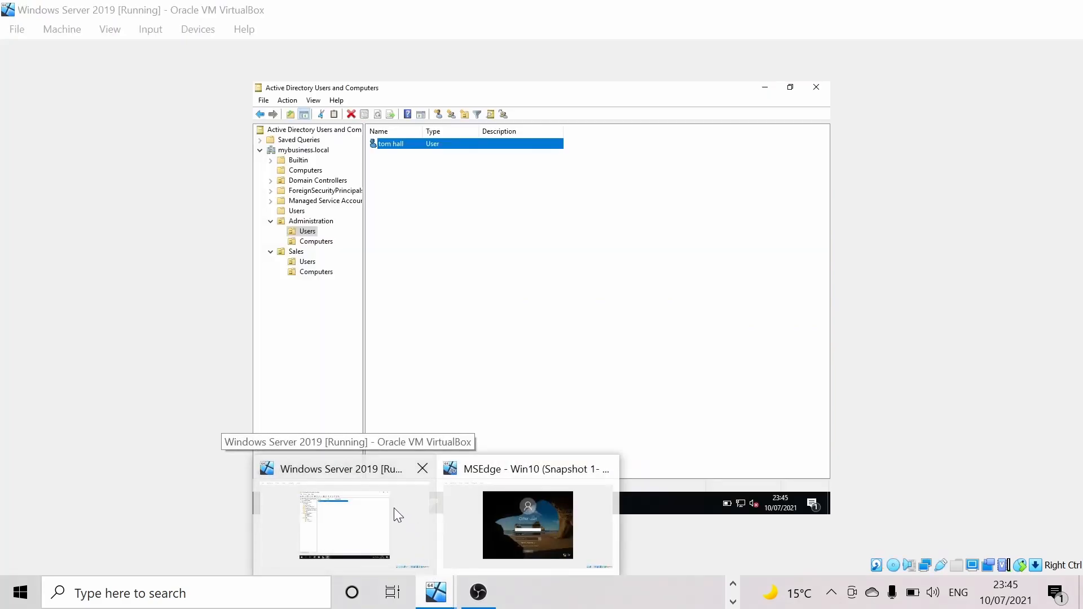
left_click(393, 509)
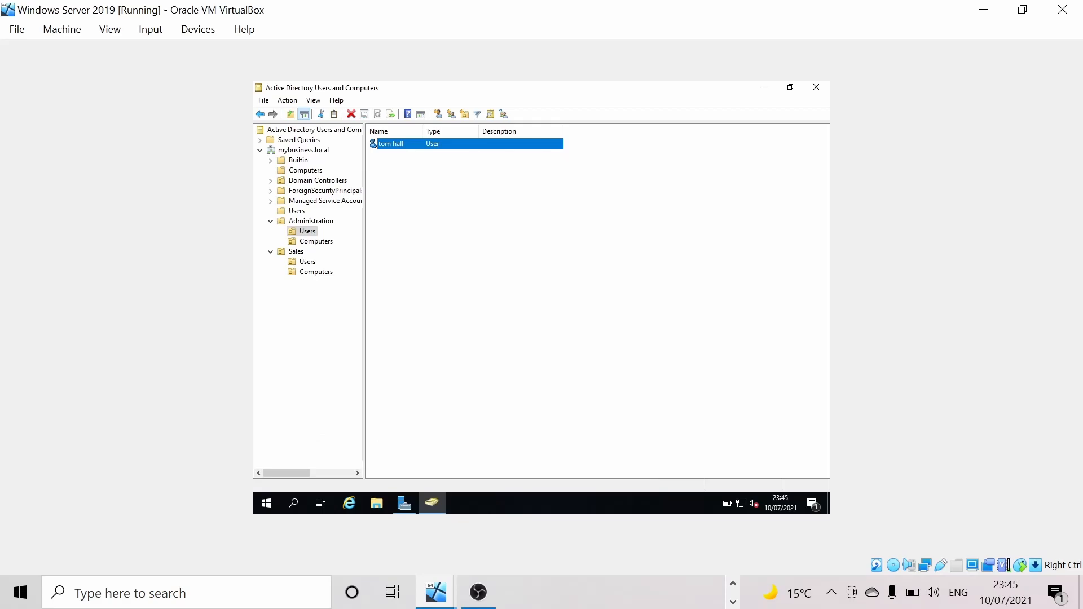
left_click(438, 598)
left_click(515, 564)
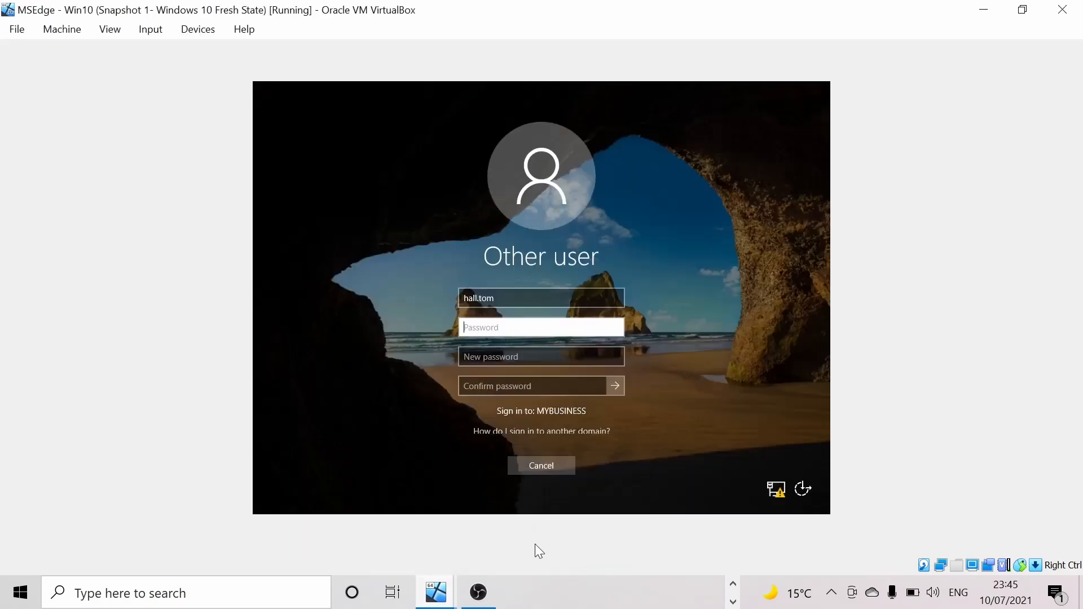
left_click(555, 471)
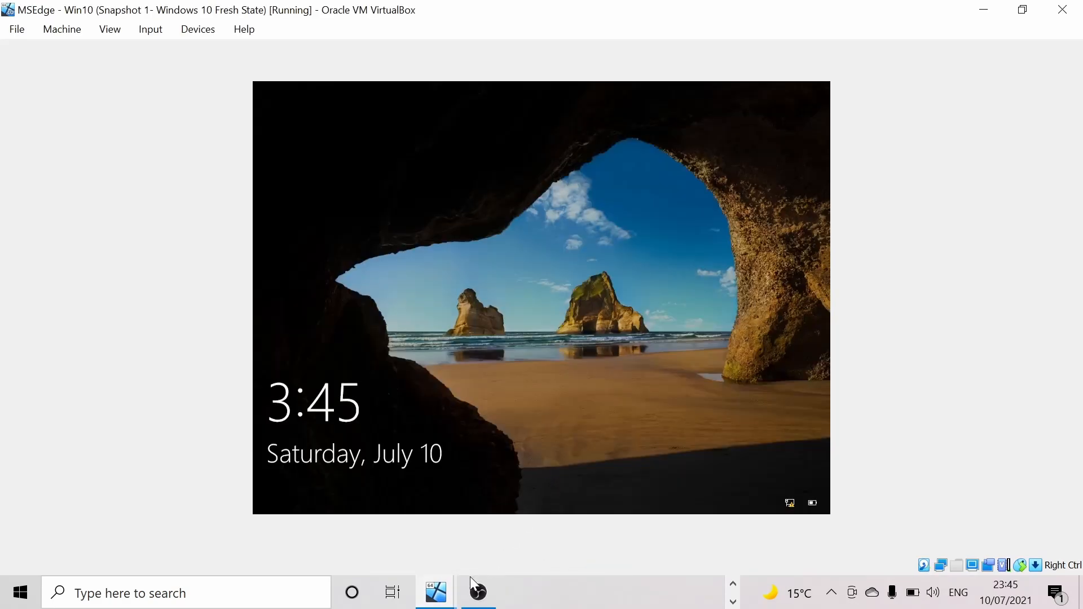
mouse_move(436, 593)
left_click(415, 530)
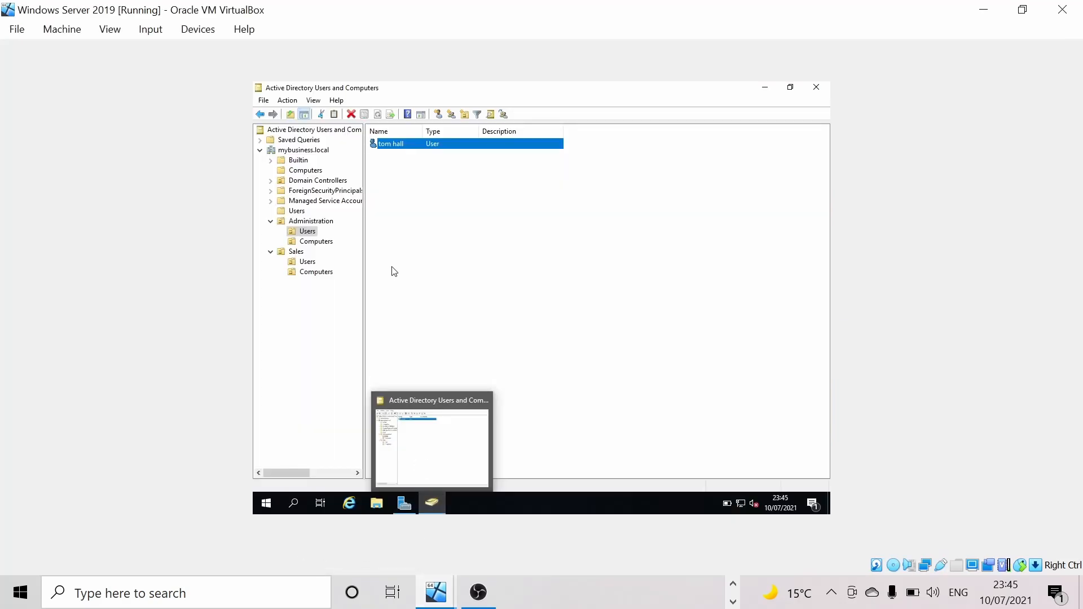
- Set the user's Logon Hours to Logon Permitted across the entire weekly grid and apply
right_click(395, 145)
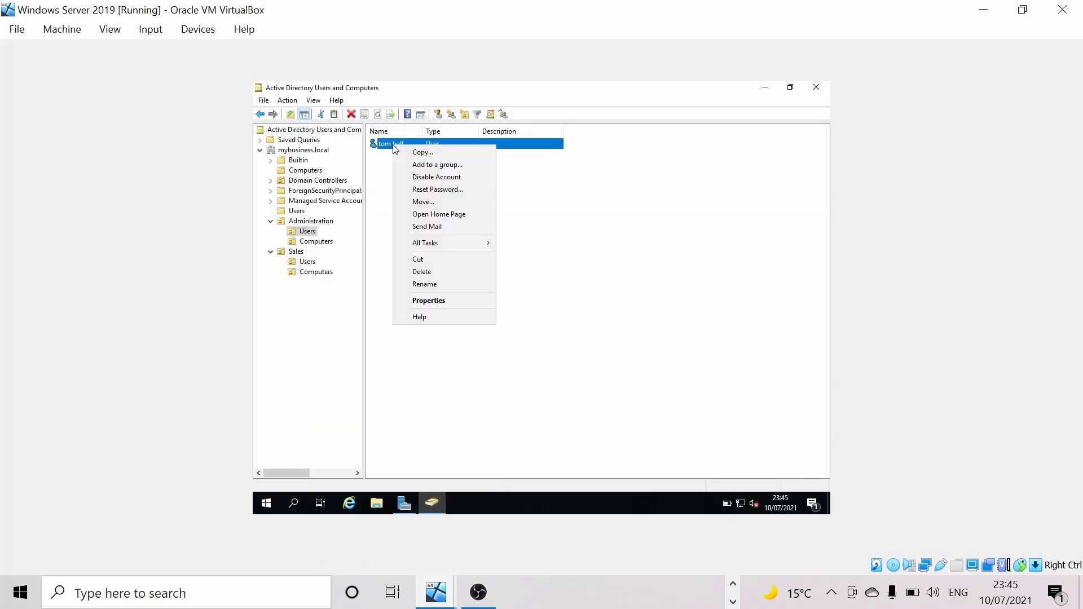
left_click(446, 301)
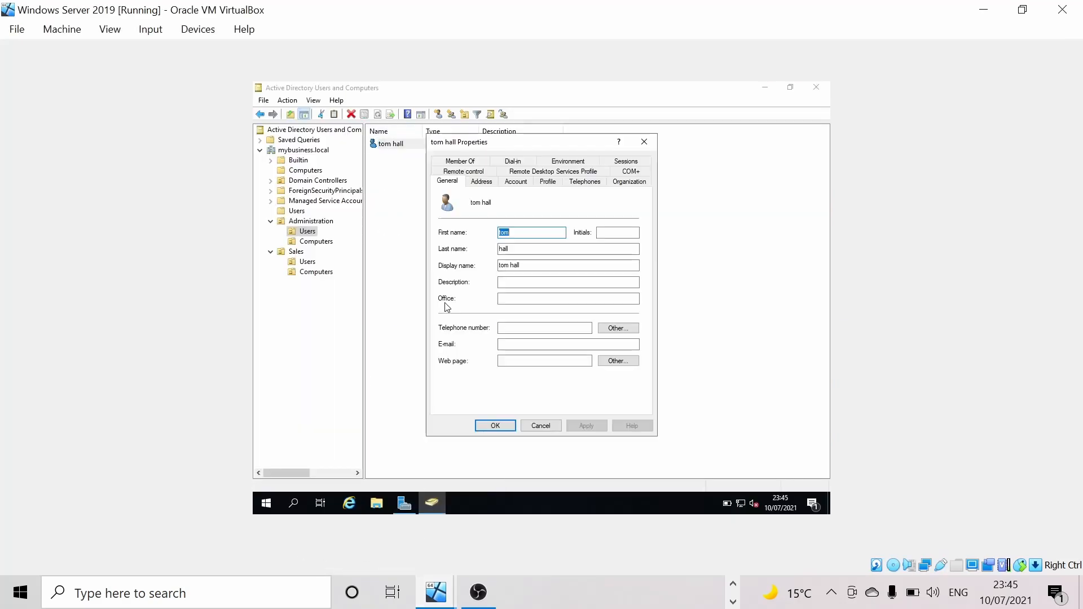
left_click(515, 181)
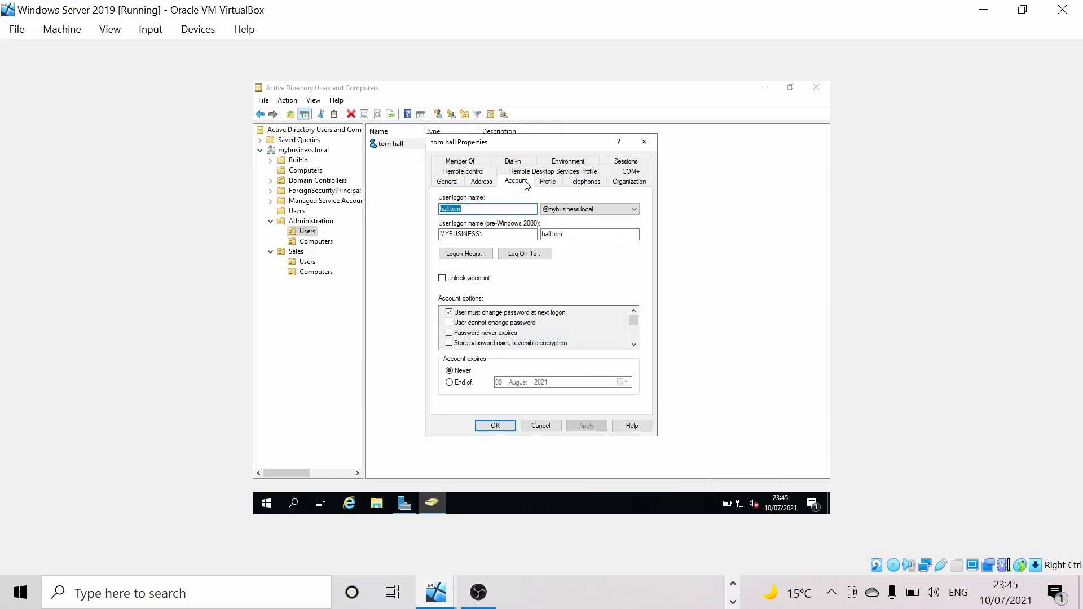
left_click(481, 254)
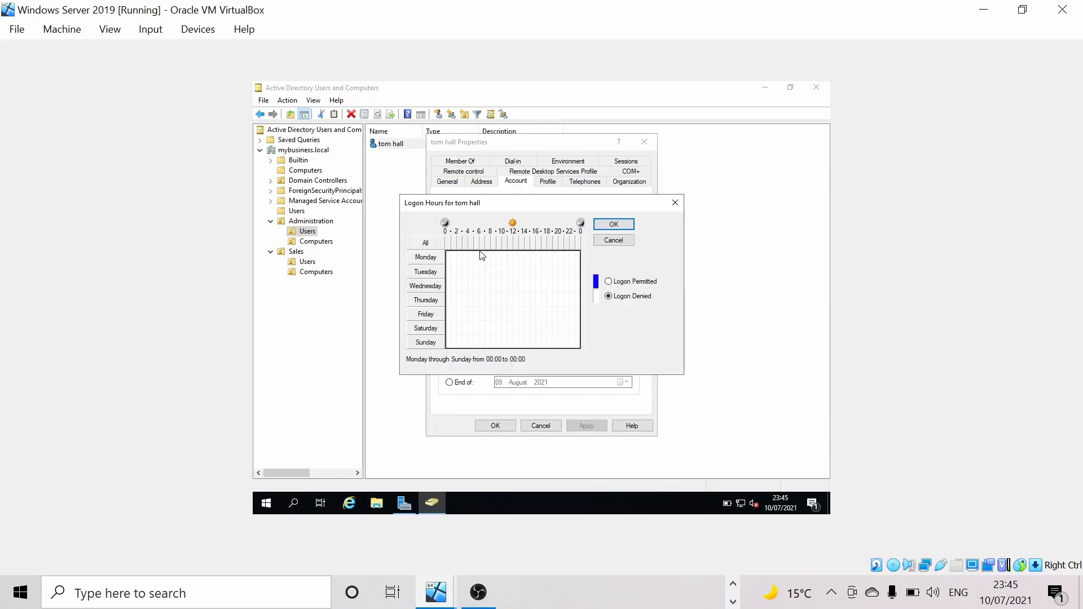
left_click(609, 282)
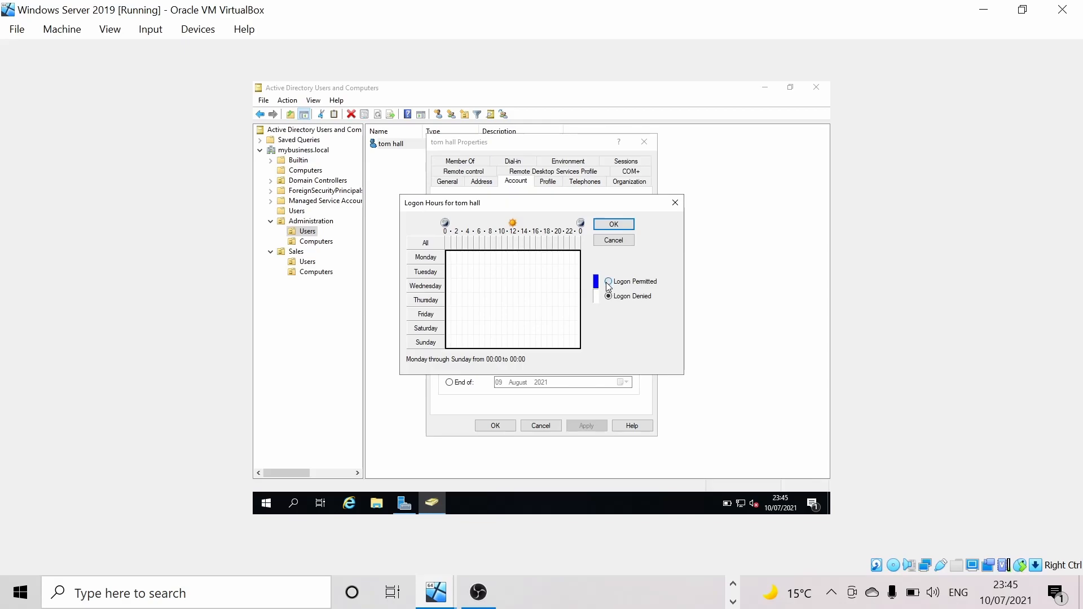
left_click(616, 224)
left_click(584, 430)
left_click(495, 427)
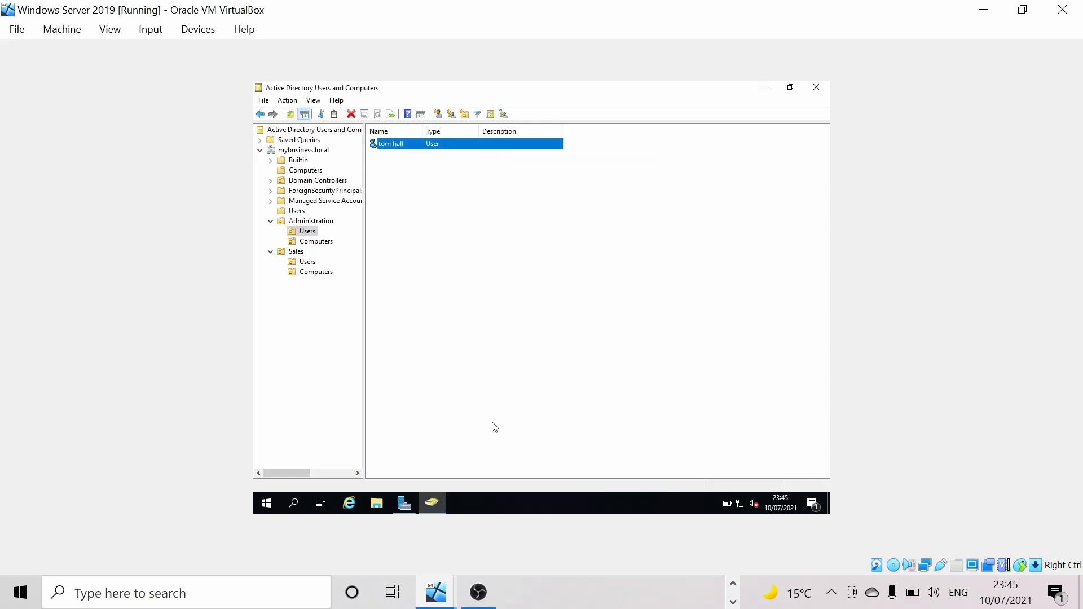
left_click(441, 601)
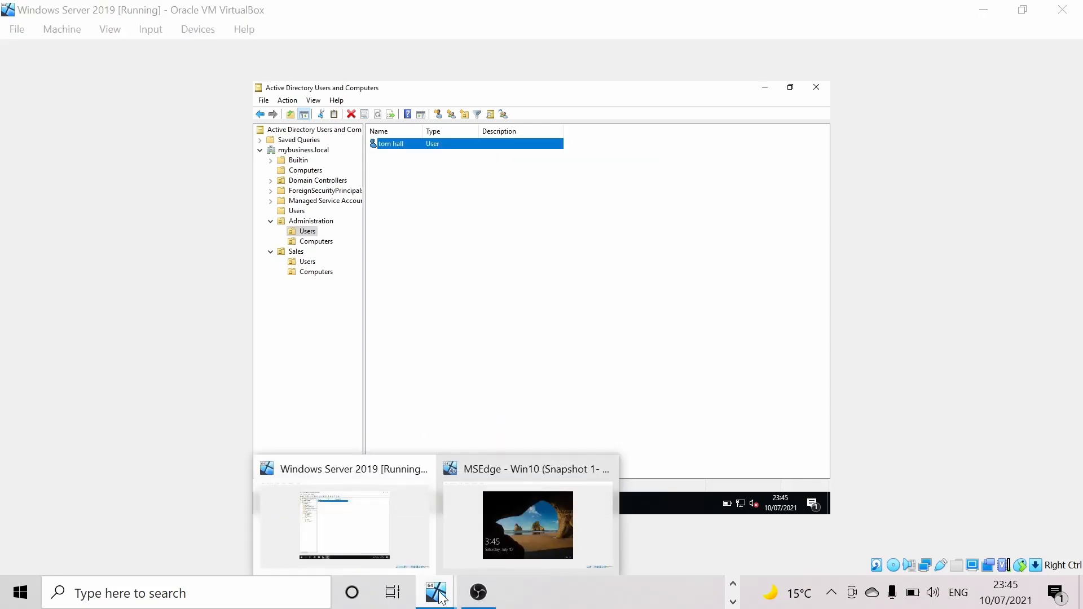
- On the Windows 10 VM, sign in as Other user with the Administration domain user's credentials
left_click(506, 536)
left_click(488, 477)
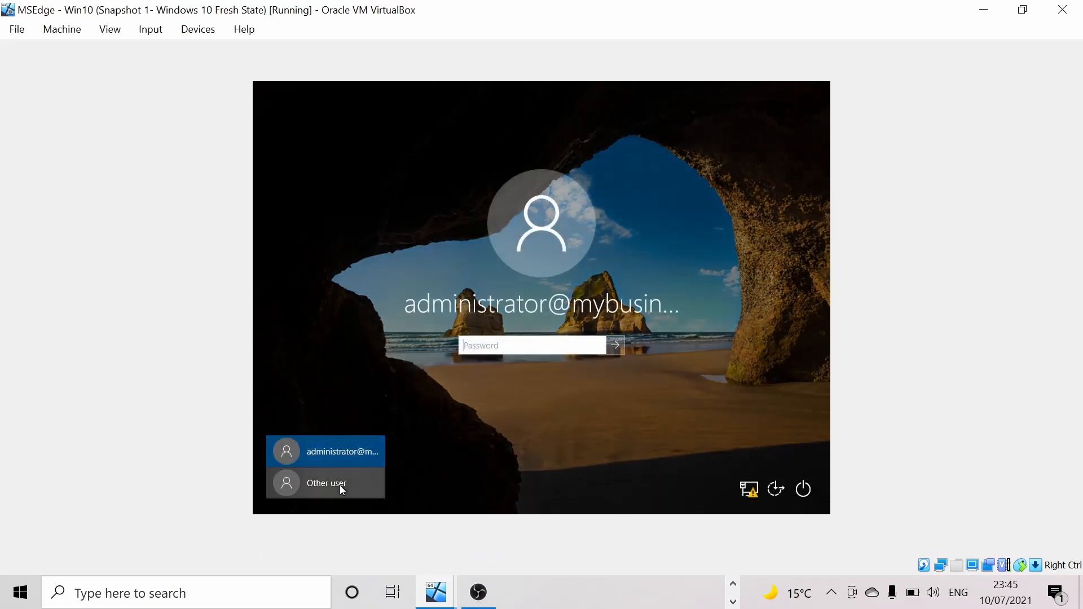
left_click(340, 484)
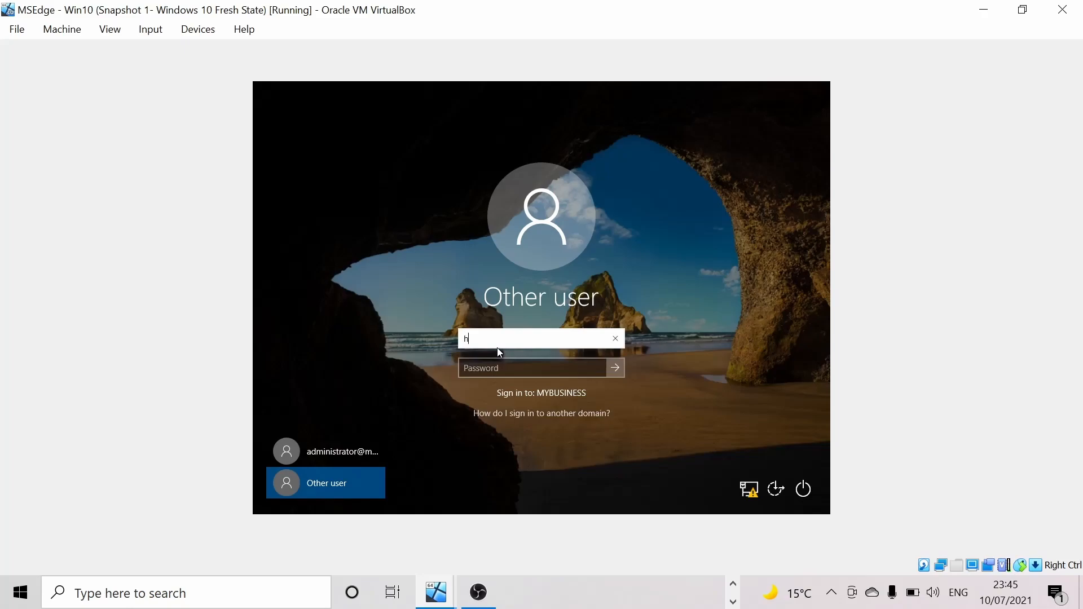
key("Tab")
key("Caps_Lock")
key("Caps_Lock")
type("•••••••••")
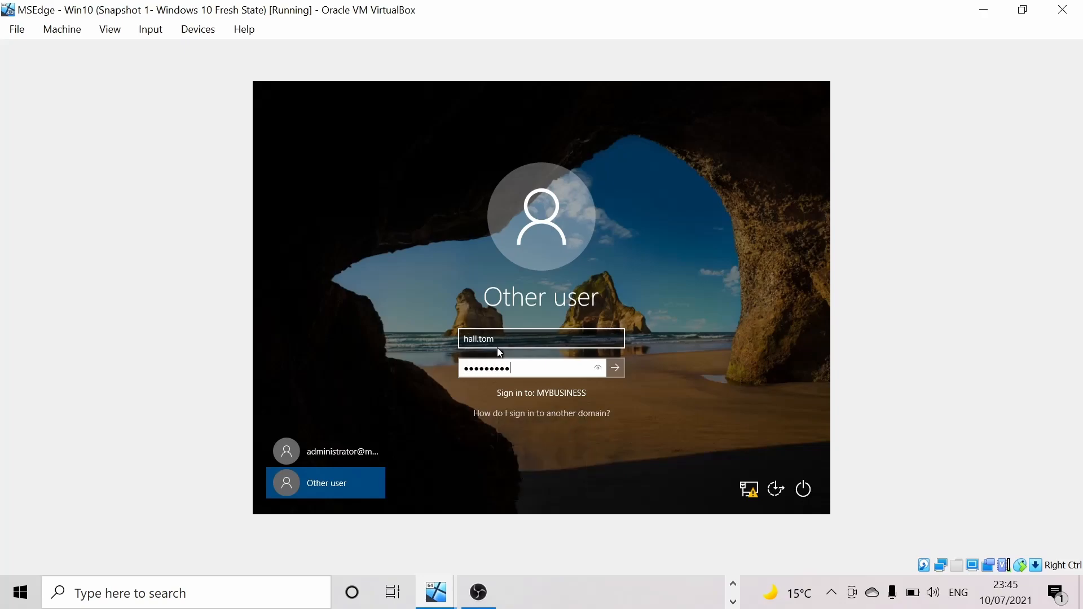
key("Return")
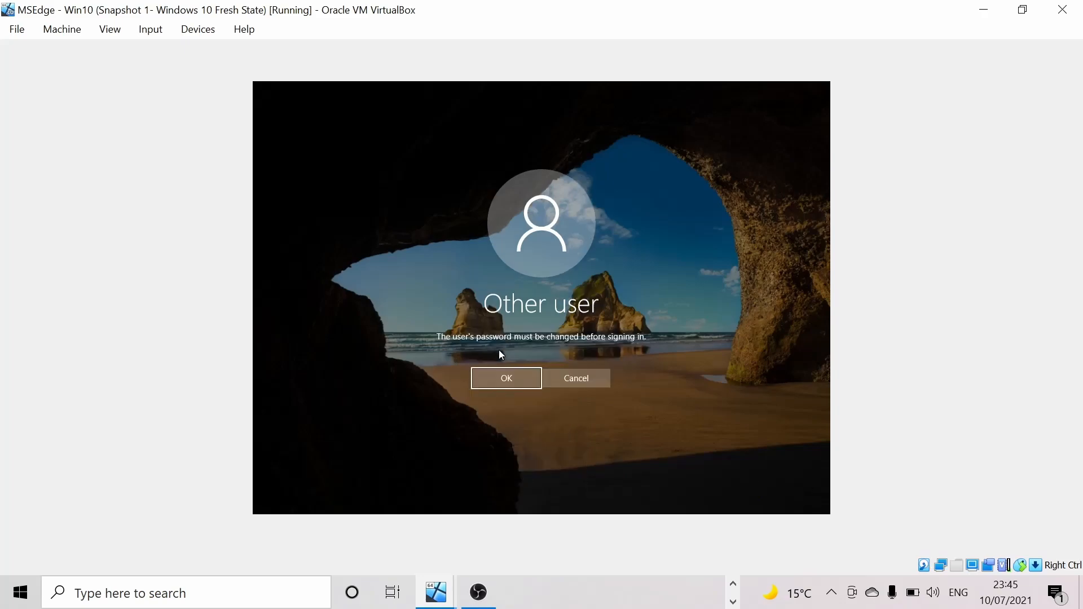
- Enter and confirm the account's new password to complete the required change
left_click(506, 377)
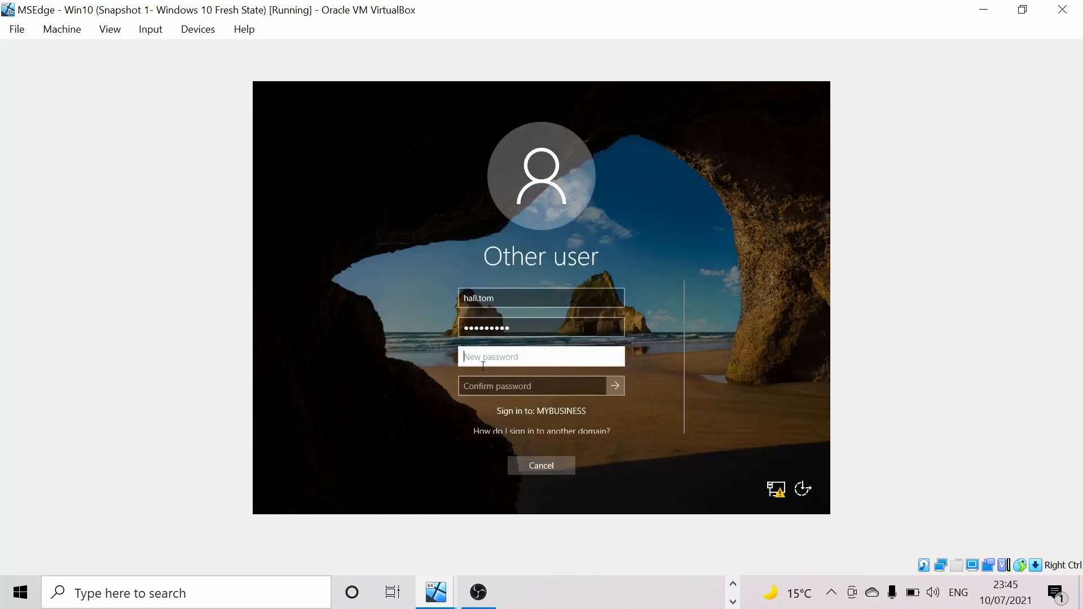
key("Caps_Lock")
key("Caps_Lock")
type("•••••••")
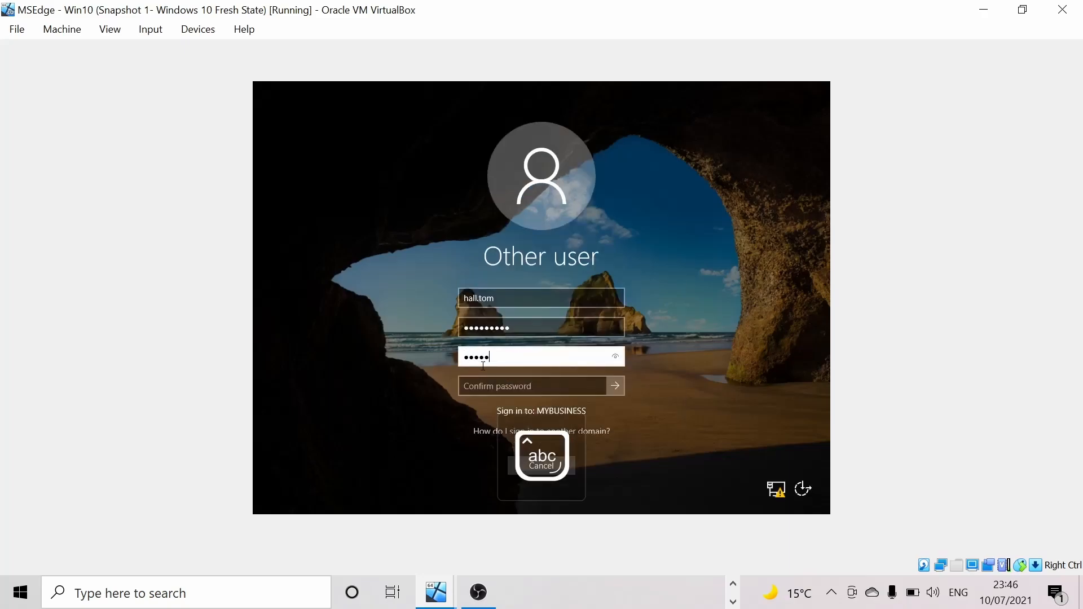
type("•••")
left_click(495, 385)
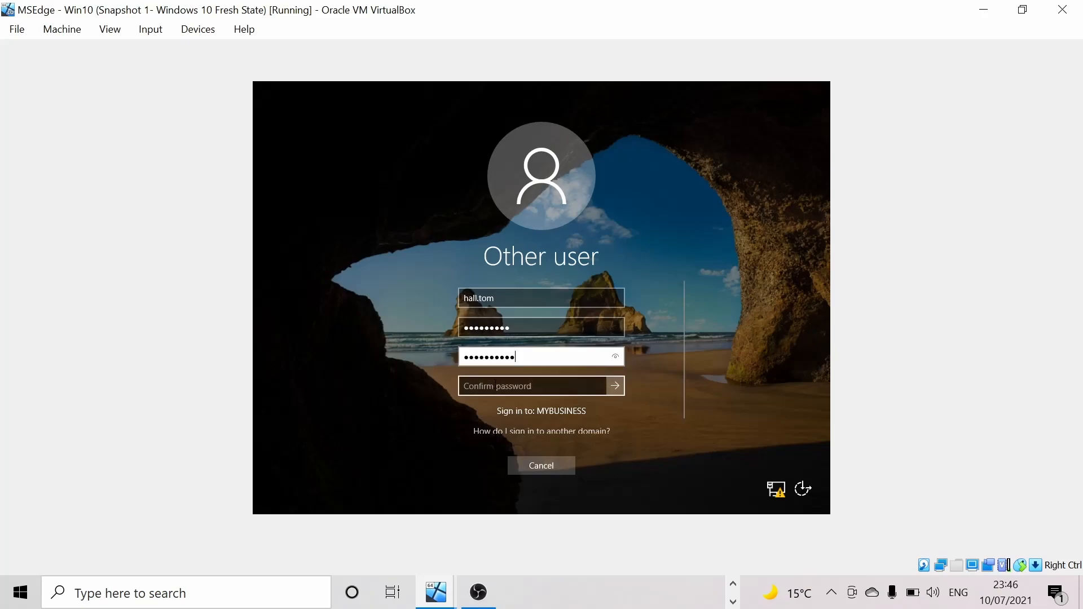
type("•••••")
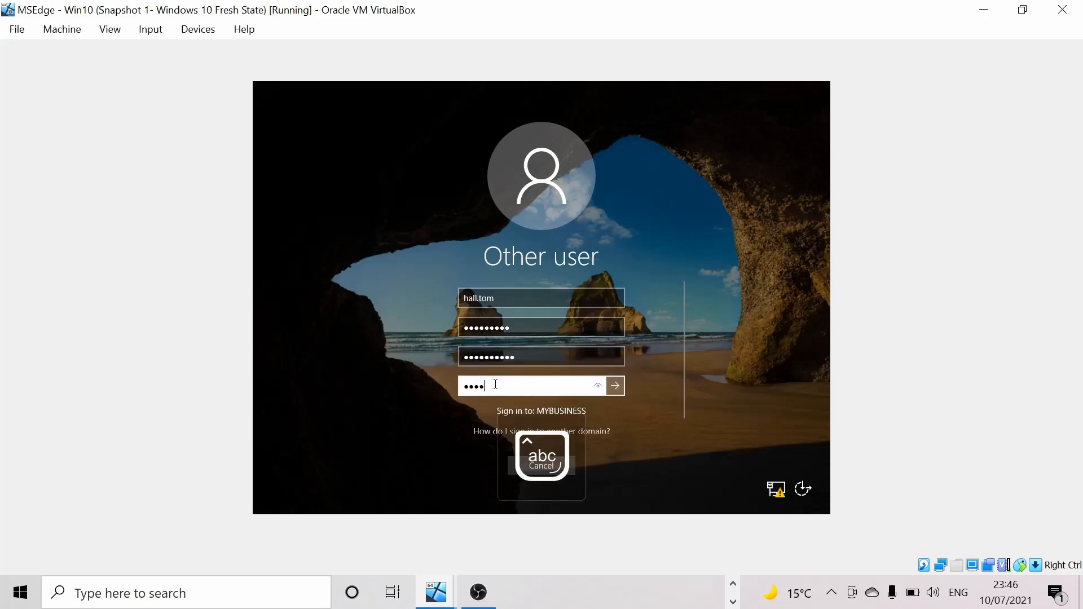
type("•••••")
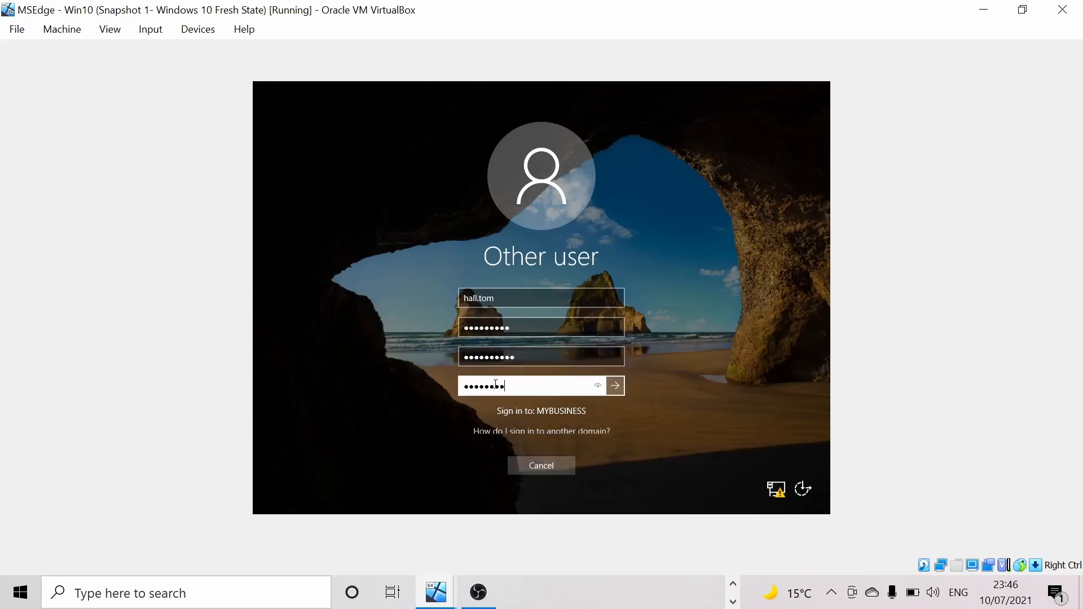
key("Return")
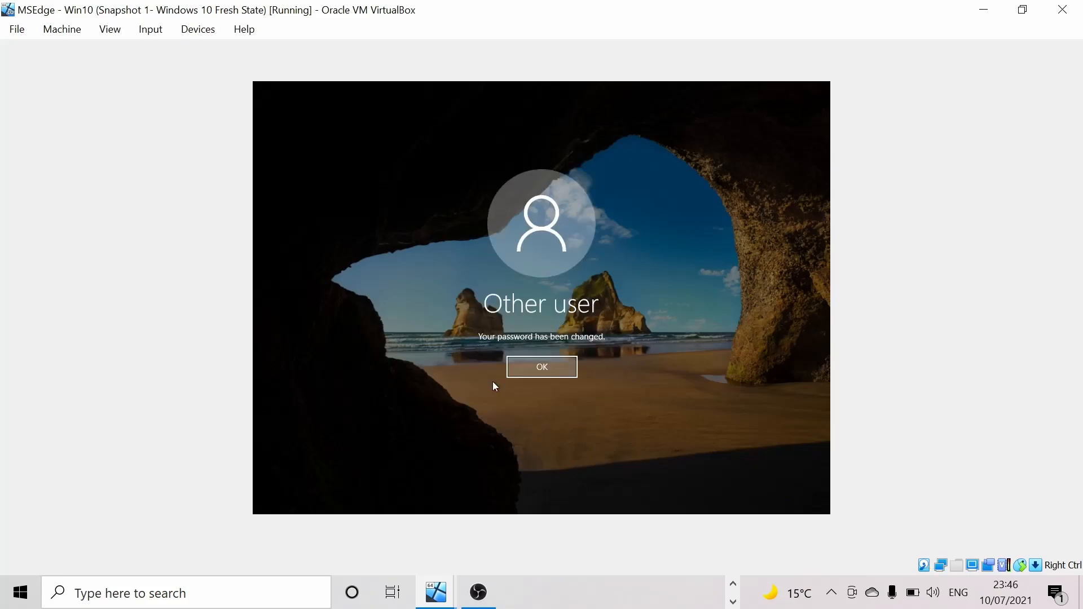
- Acknowledge 'Your password has been changed' and let the user's desktop finish loading
left_click(544, 364)
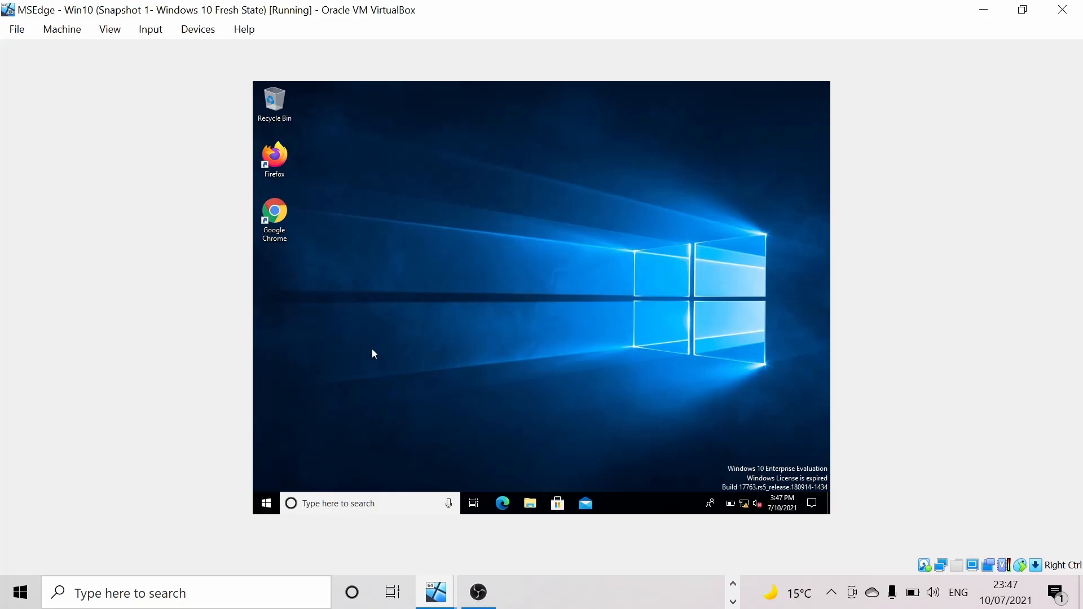
- Toggle the Start menu until the BGInfo desktop shows Host Name ADM1 and the signed-in user
left_click(267, 502)
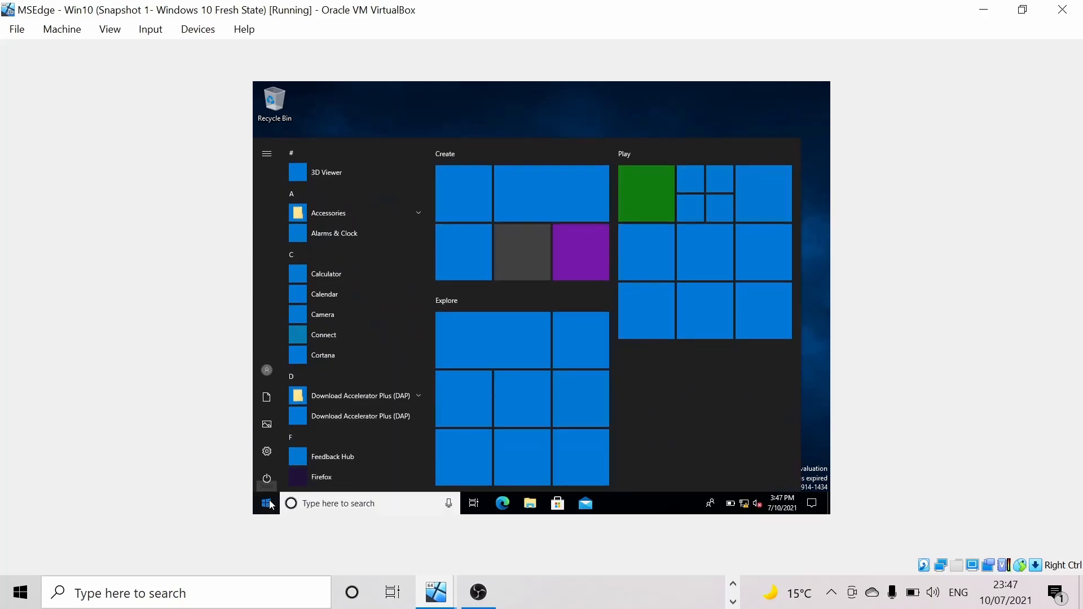
left_click(266, 502)
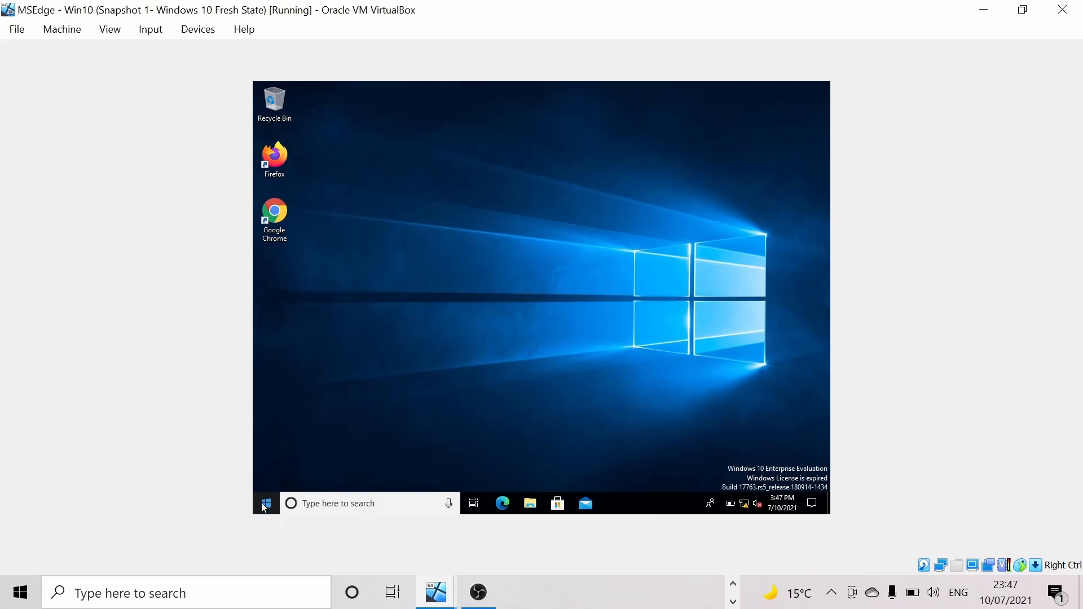
left_click(265, 508)
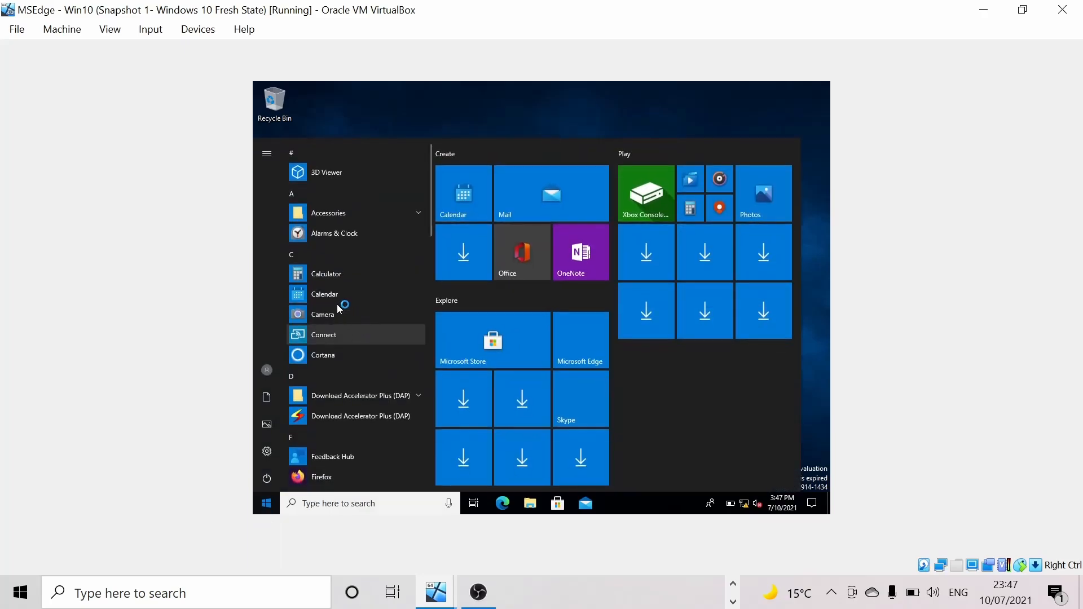
left_click(341, 312)
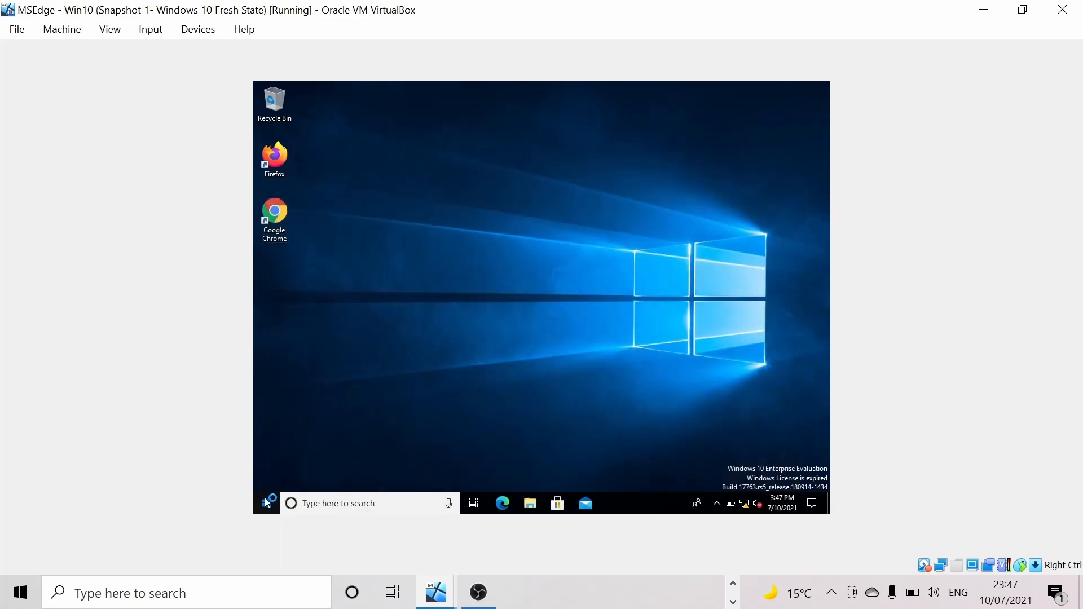
left_click(267, 505)
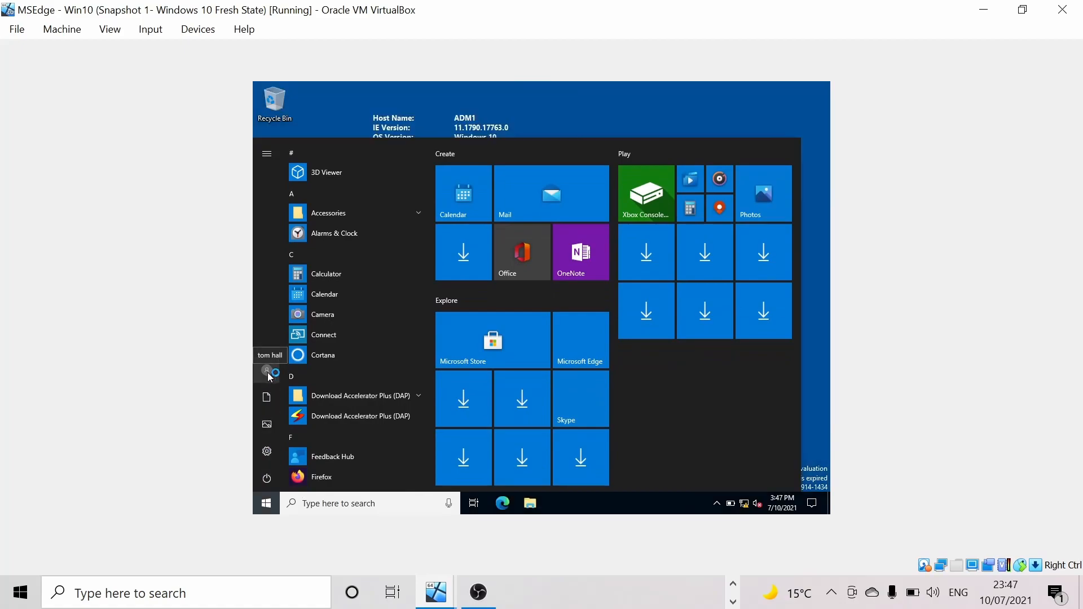
left_click(465, 127)
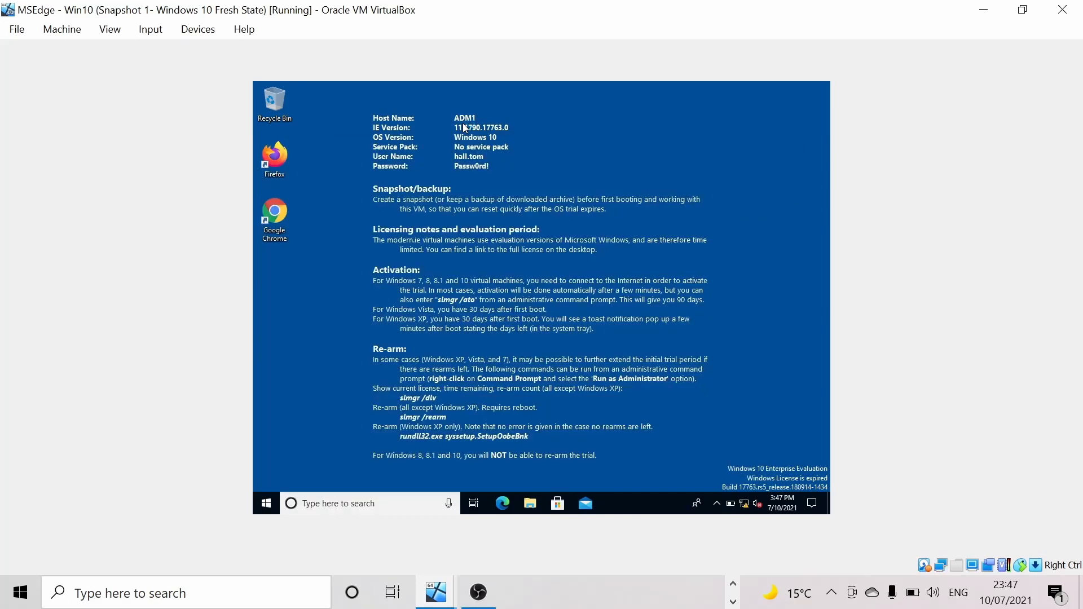